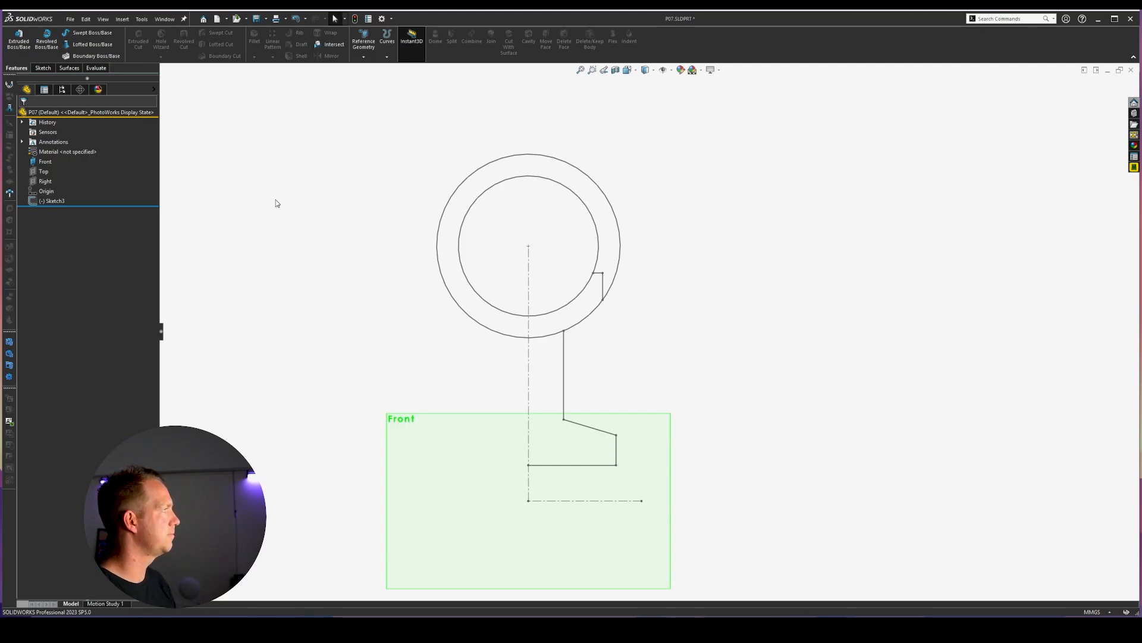
# Open Sketch3 for editing and examine the profile's circles, lines, centerlines and their sketch relations.
pyautogui.click(55, 201)
pyautogui.click(60, 177)
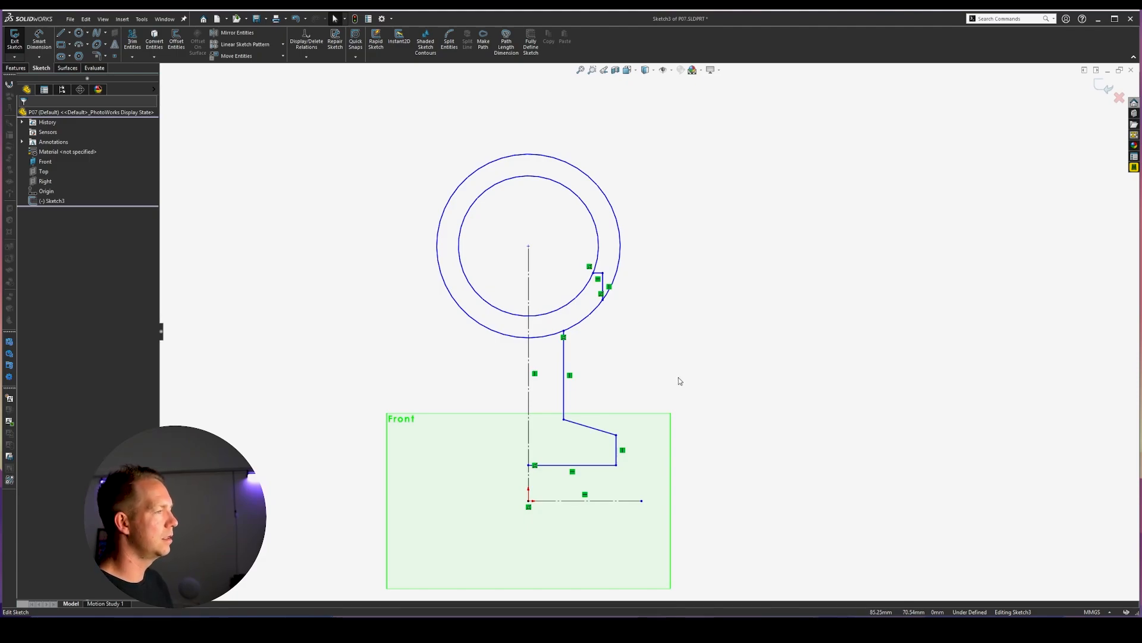
pyautogui.scroll(-5, 680, 380)
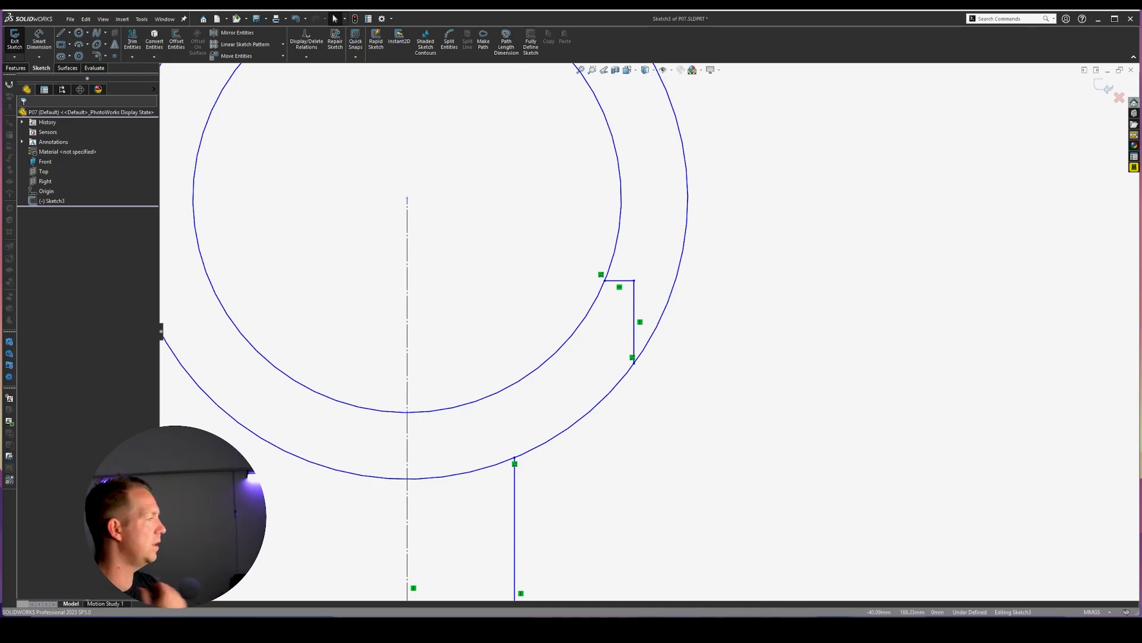
pyautogui.scroll(6, 634, 411)
pyautogui.scroll(-1, 641, 429)
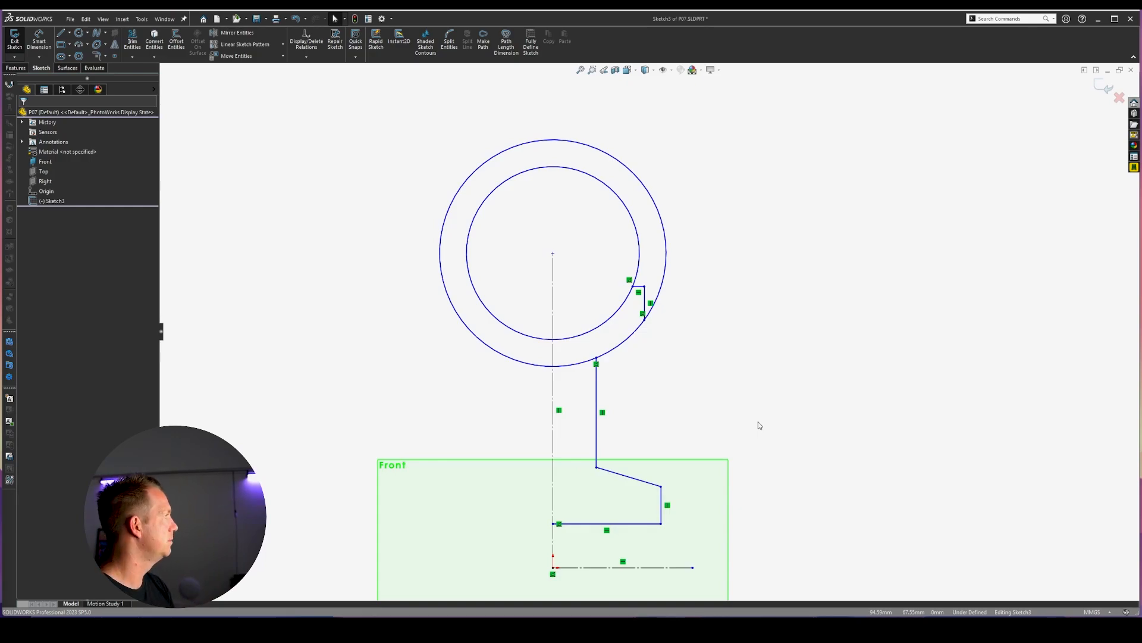
pyautogui.scroll(-3, 545, 495)
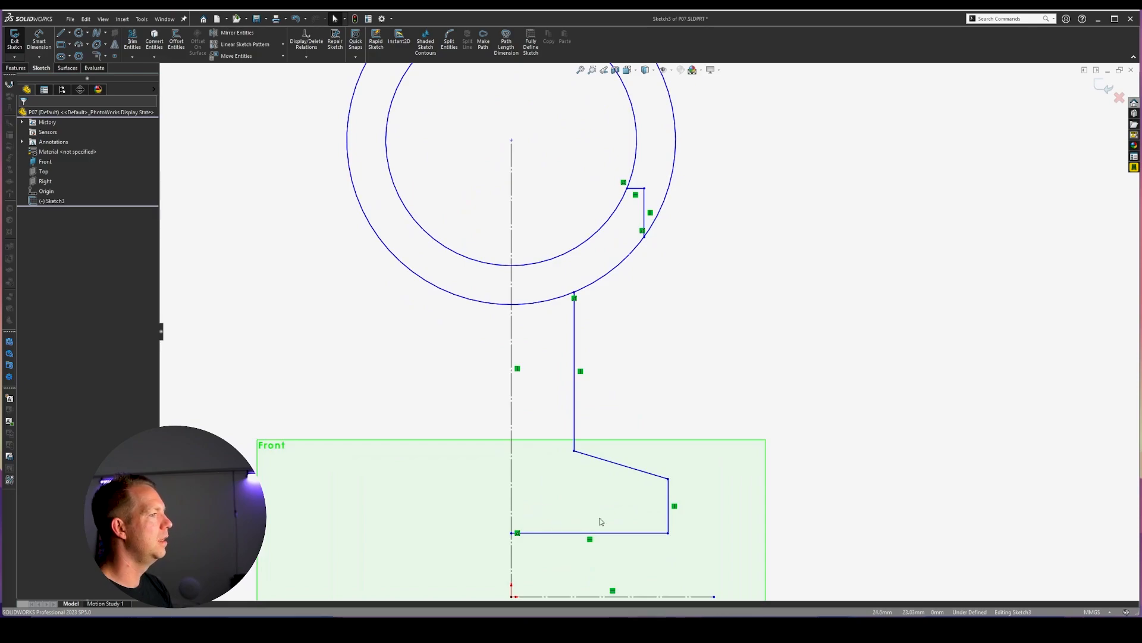
pyautogui.scroll(1, 522, 394)
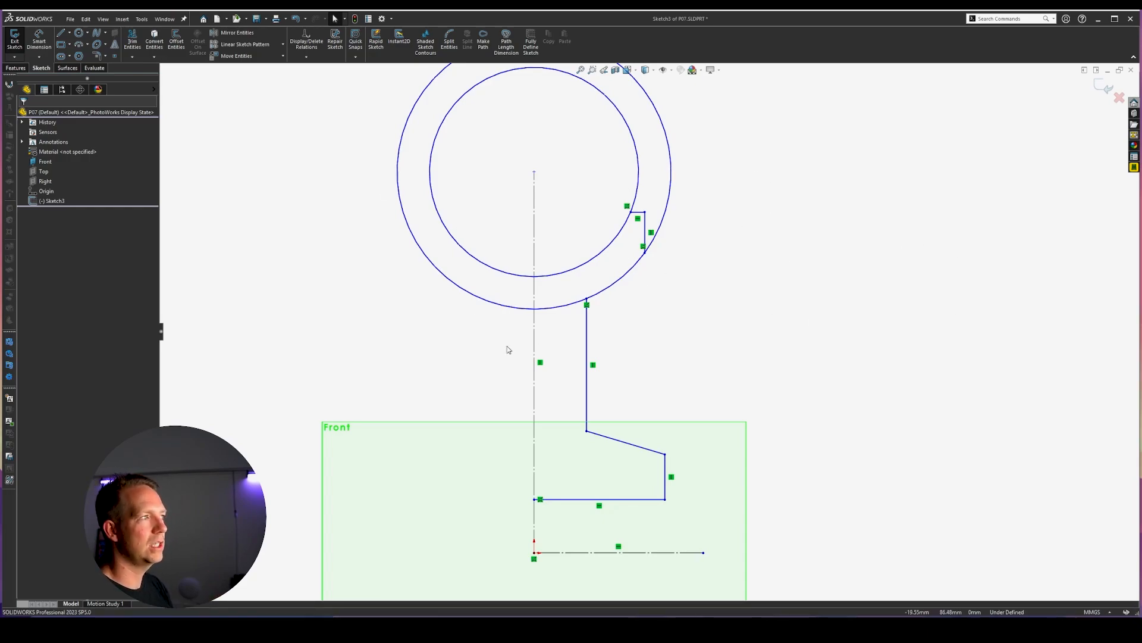
pyautogui.scroll(3, 630, 270)
pyautogui.scroll(-2, 629, 271)
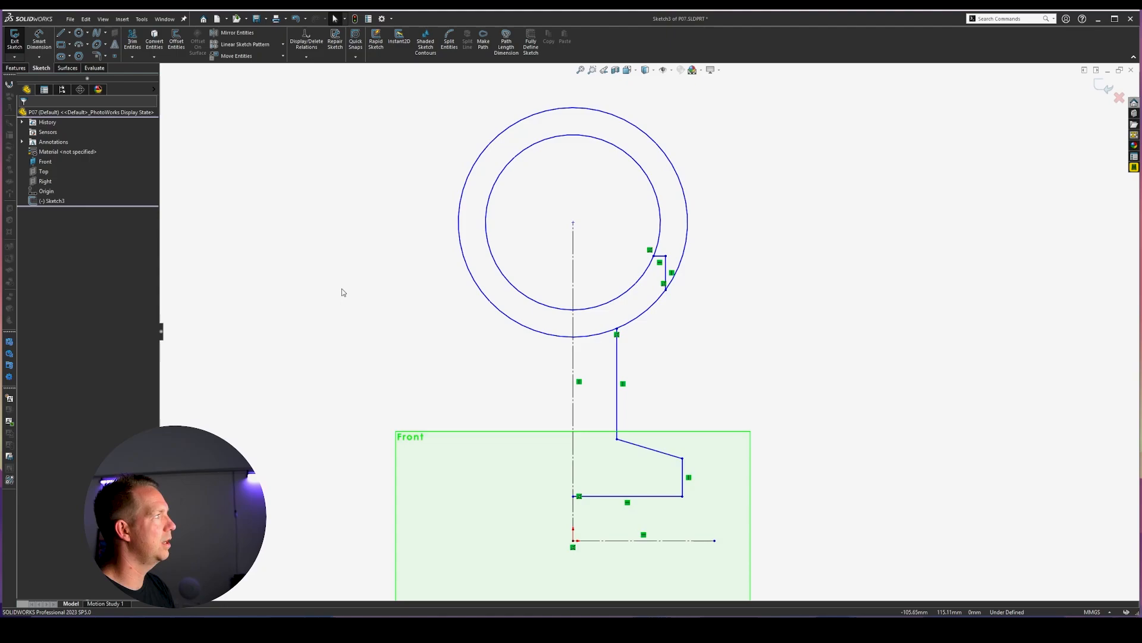
# Exit Sketch3 and hide the Front plane.
pyautogui.click(663, 70)
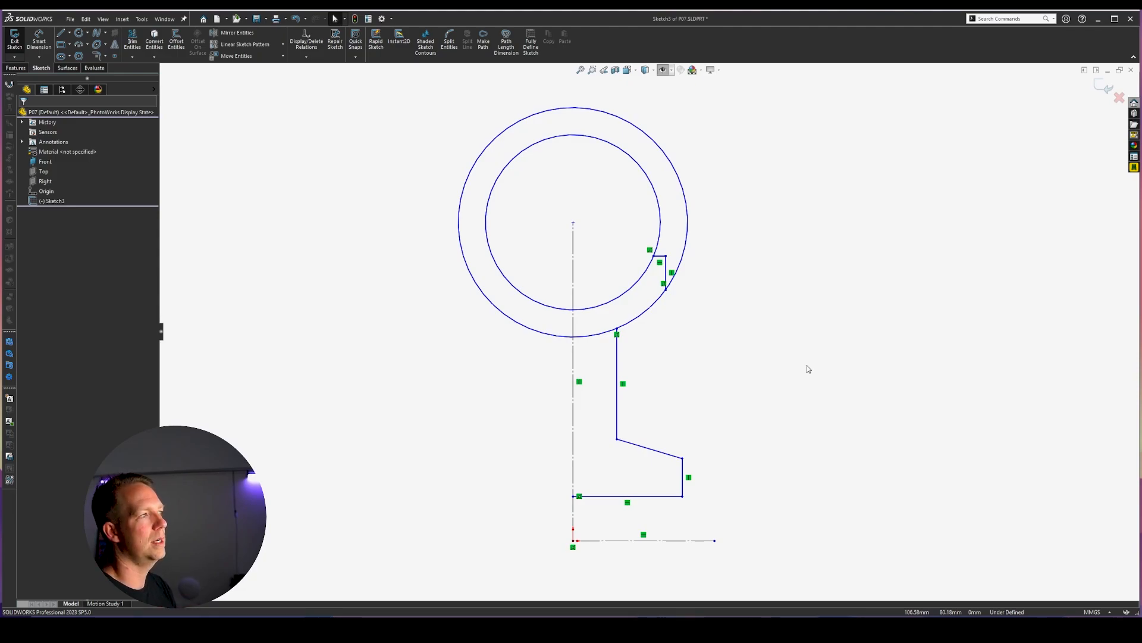
pyautogui.click(1103, 86)
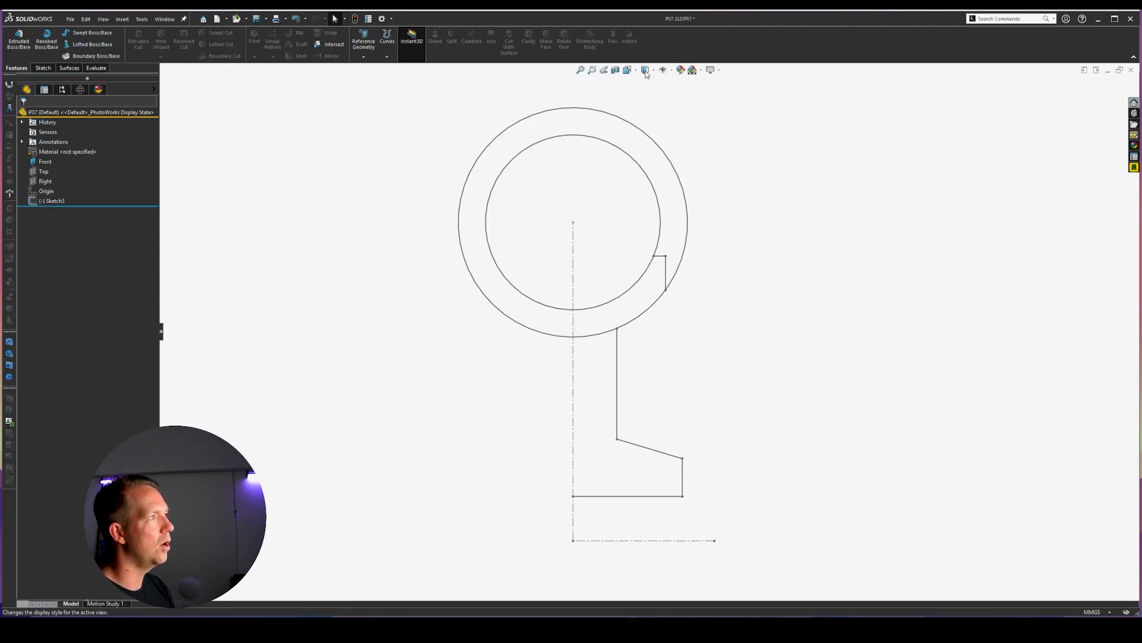
pyautogui.click(664, 70)
pyautogui.click(664, 70)
pyautogui.rightClick(48, 162)
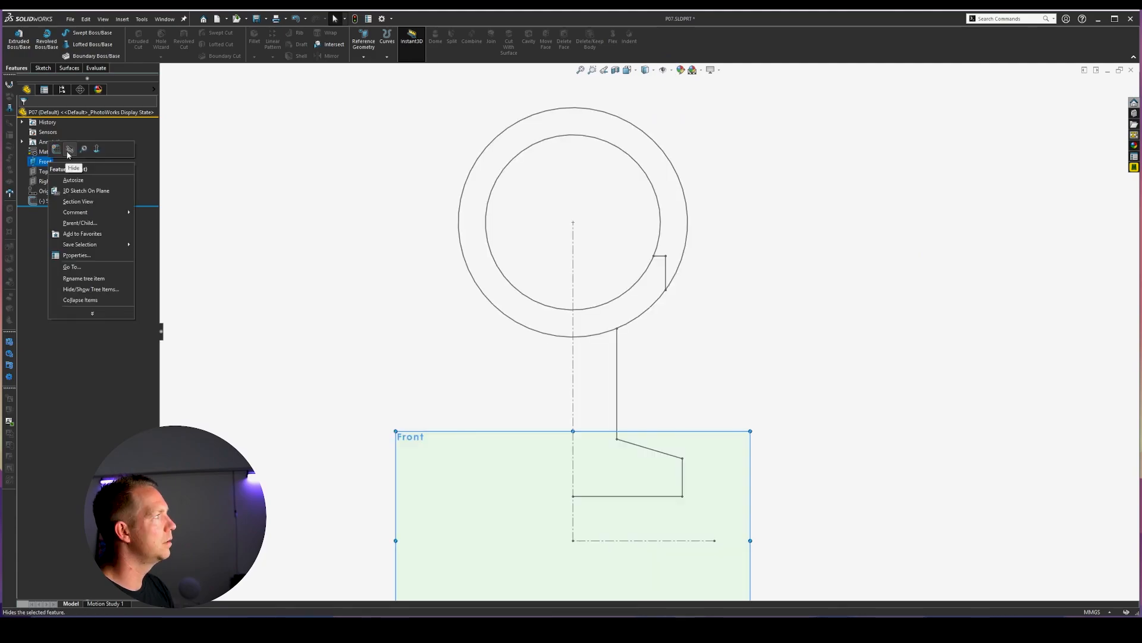
pyautogui.click(67, 149)
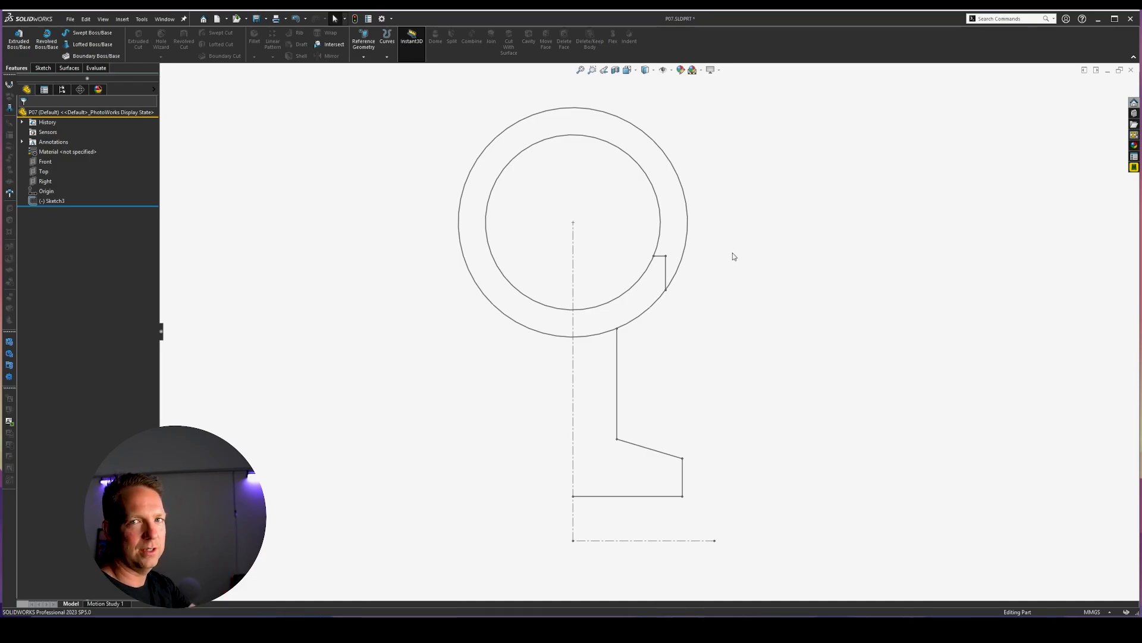
# Reopen Sketch3 for editing, with free space beside the profile for example geometry.
pyautogui.click(57, 201)
pyautogui.click(66, 170)
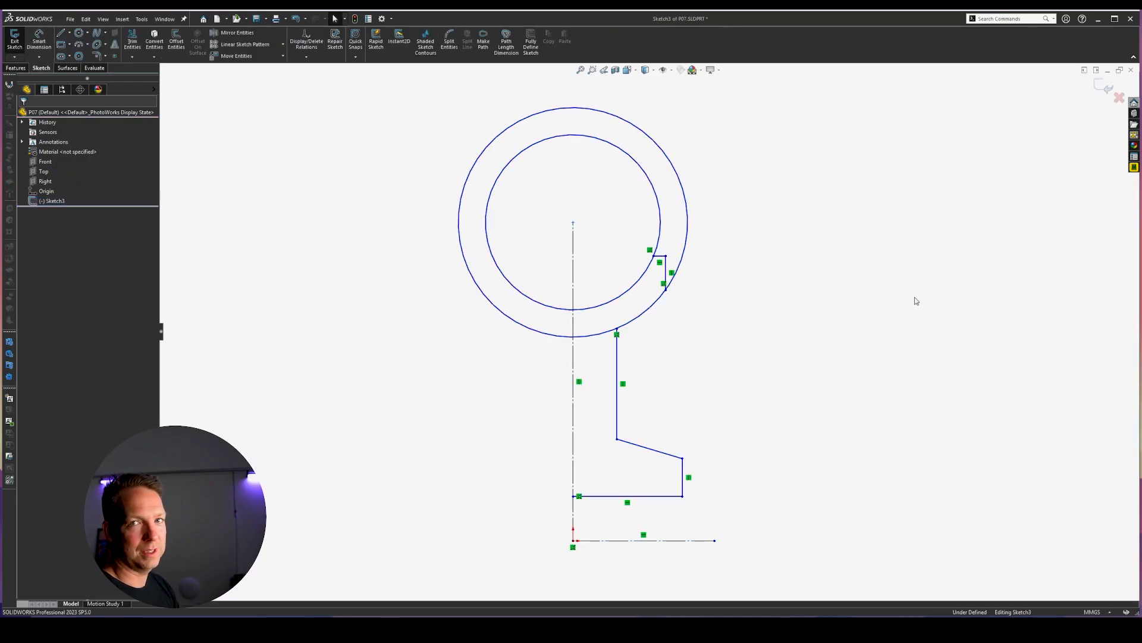
pyautogui.scroll(1, 923, 351)
pyautogui.scroll(-2, 931, 352)
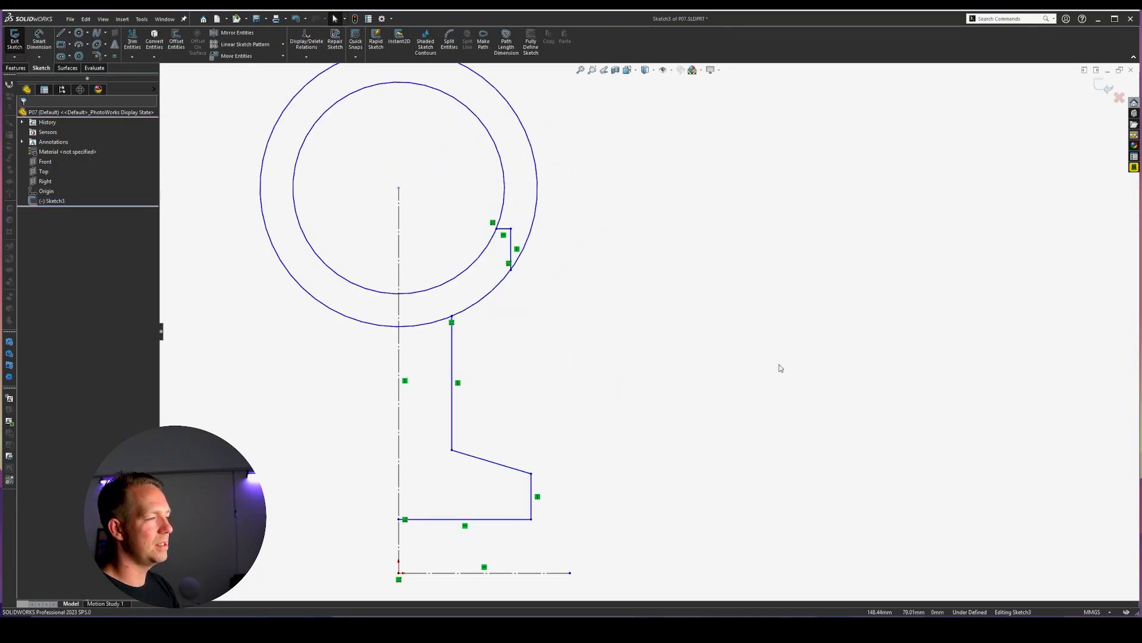
# Sketch a free diagonal line about 44 mm long to the right of the profile and delete it.
pyautogui.press('l')
pyautogui.click(726, 344)
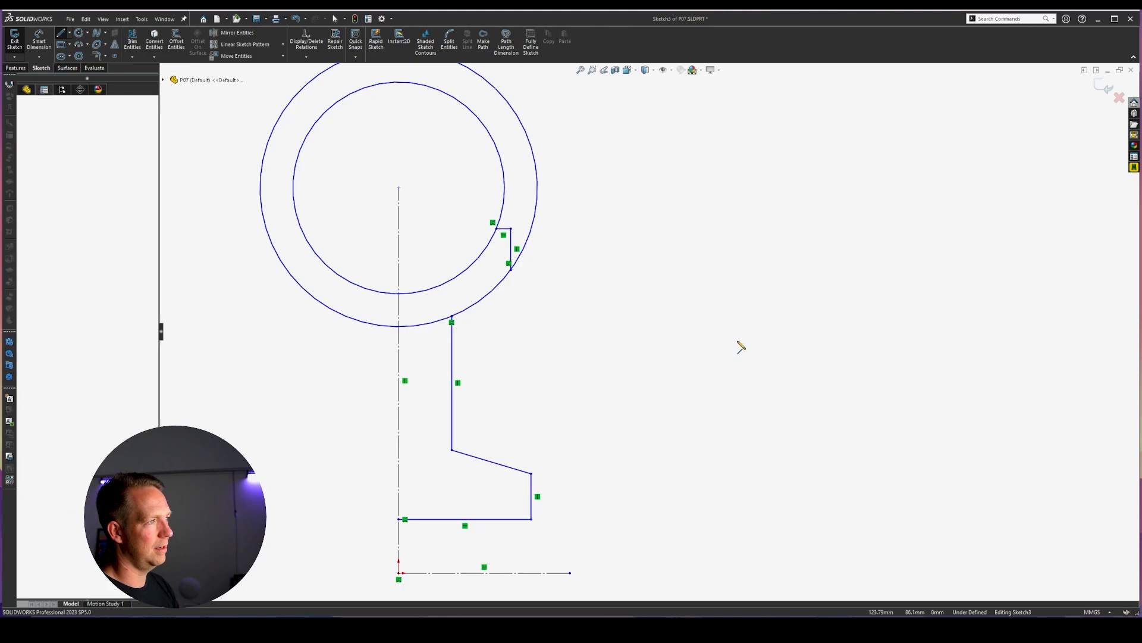
pyautogui.click(820, 281)
pyautogui.press('Escape')
pyautogui.press('Escape')
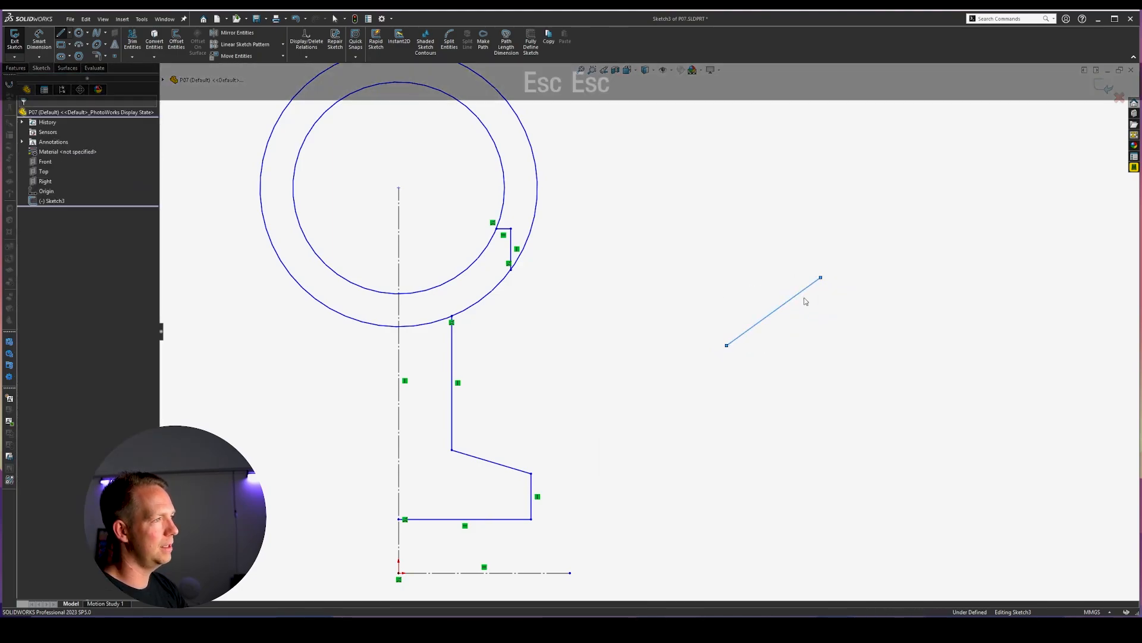
pyautogui.scroll(-5, 802, 293)
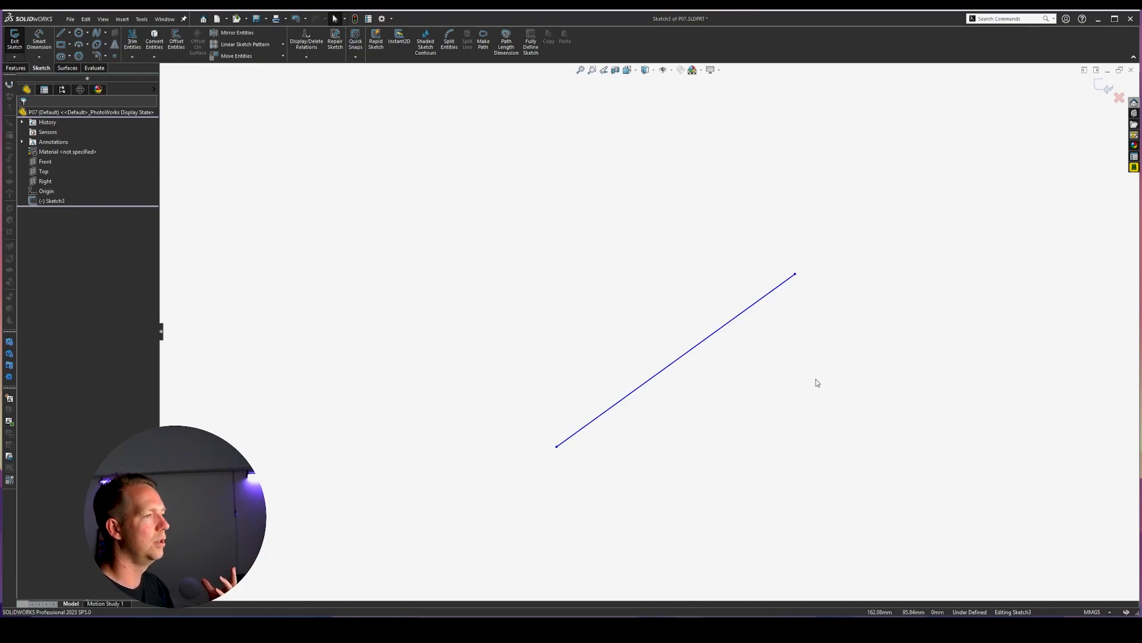
pyautogui.click(696, 349)
pyautogui.press('Delete')
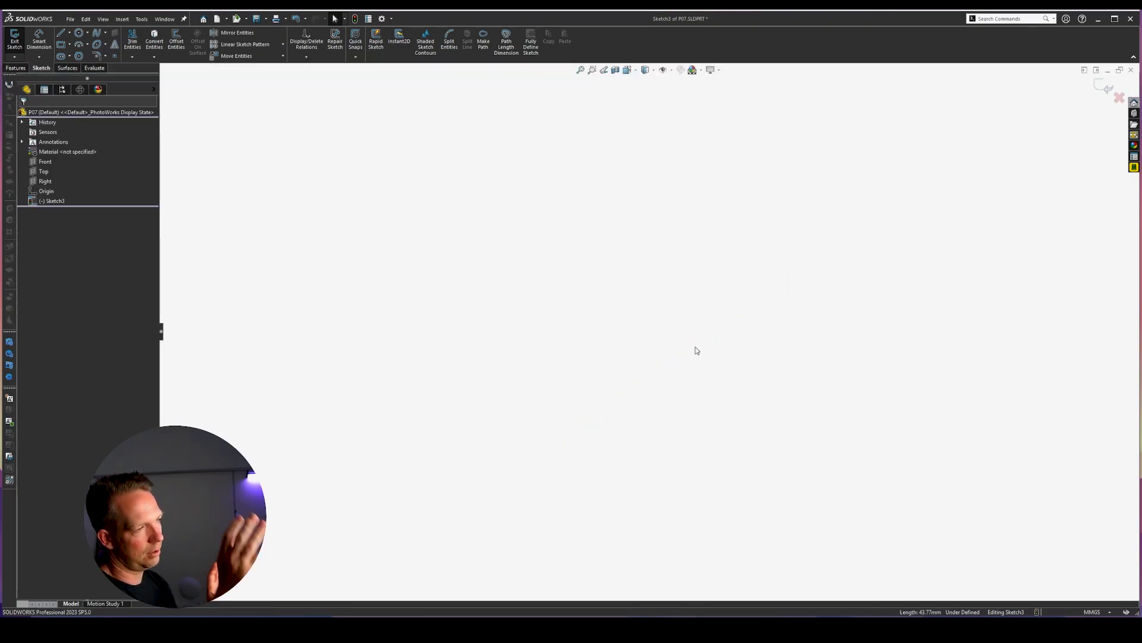
# Sketch a vertical line to the right of the profile and continue it with a horizontal line from its upper end.
pyautogui.scroll(7, 696, 348)
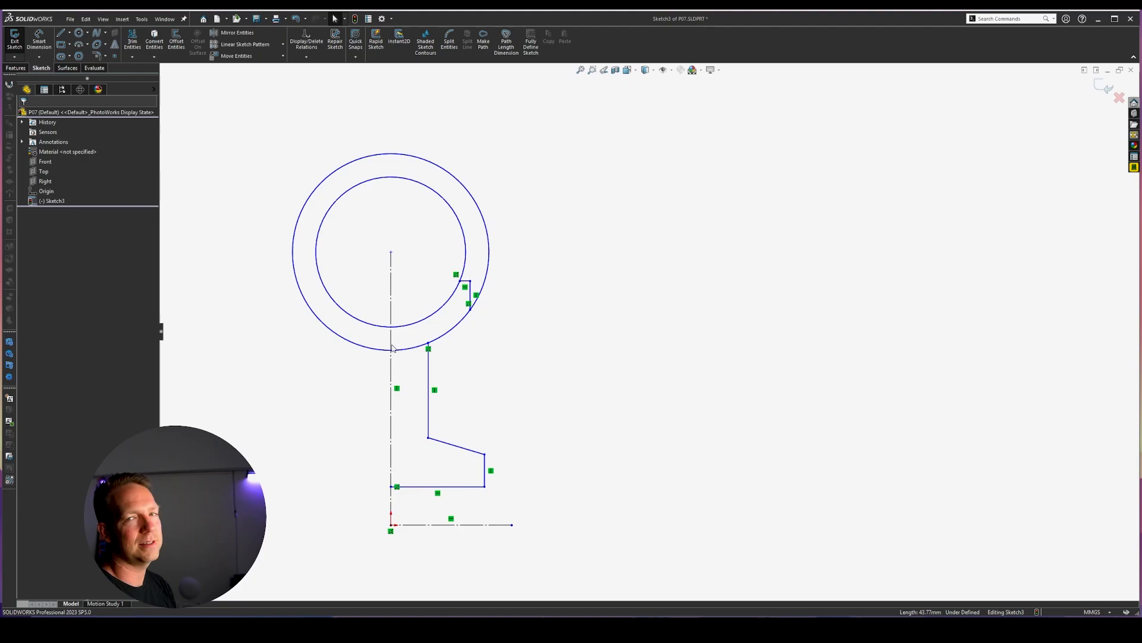
pyautogui.scroll(2, 392, 346)
pyautogui.scroll(-1, 392, 345)
pyautogui.scroll(-1, 537, 440)
pyautogui.scroll(-2, 533, 322)
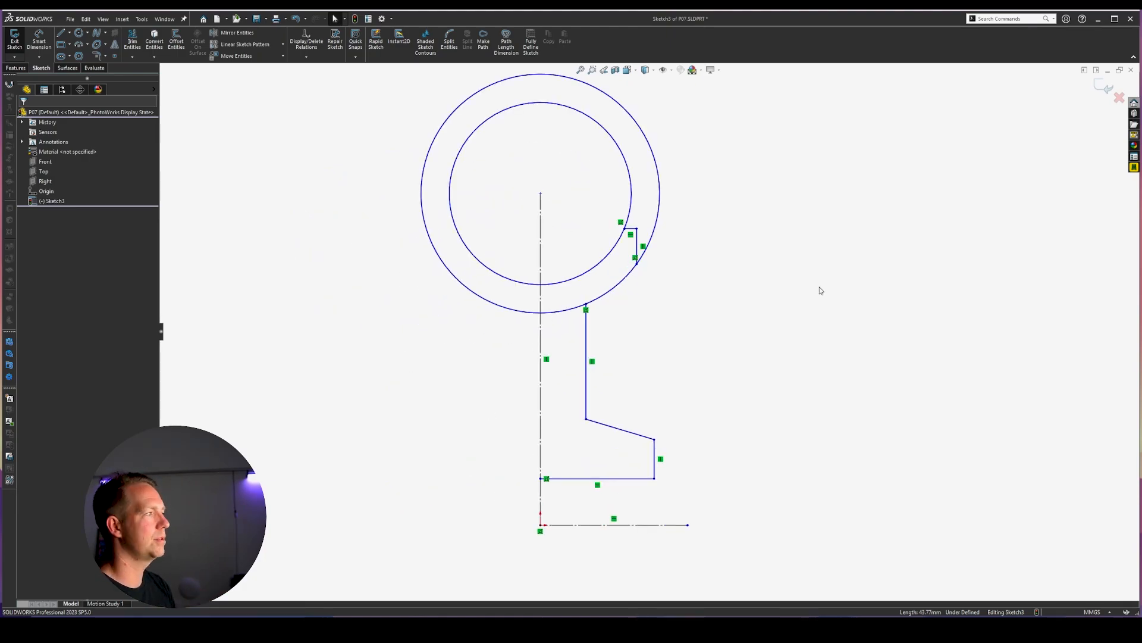
pyautogui.press('l')
pyautogui.click(831, 381)
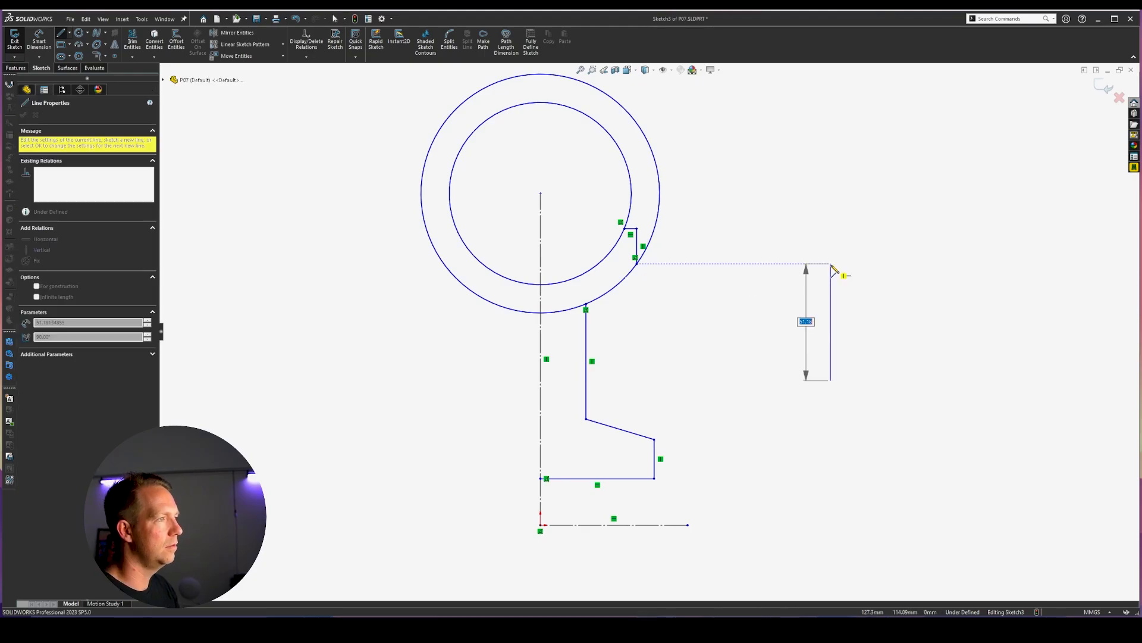
pyautogui.click(831, 263)
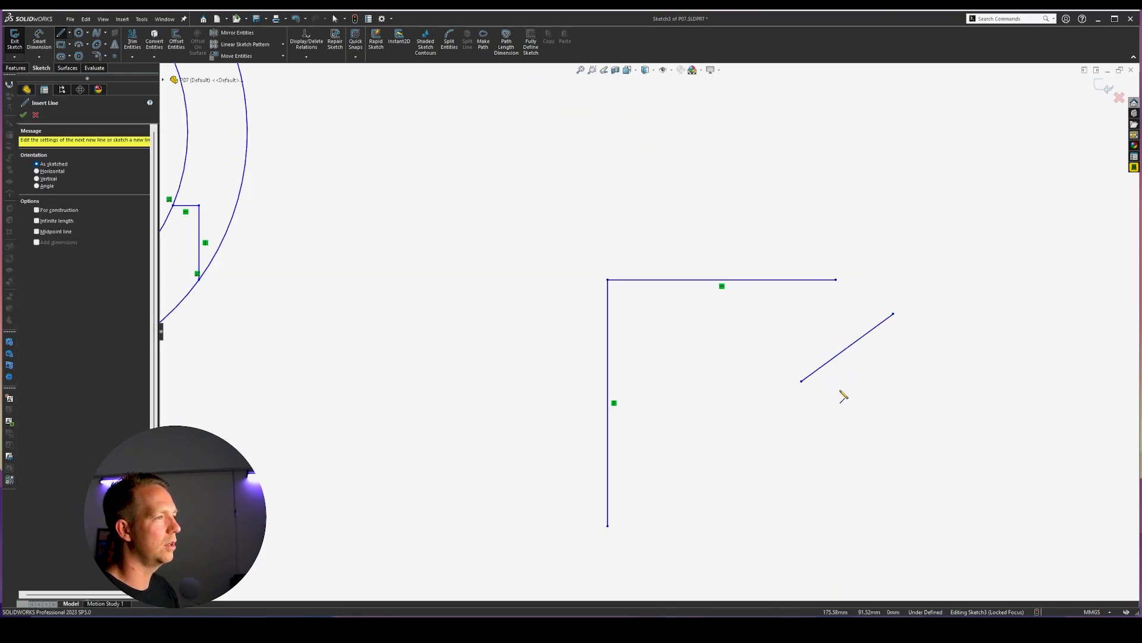
# Sketch two short parallel diagonal lines below the horizontal line's free end, the upper one about 24 mm long.
pyautogui.click(836, 393)
pyautogui.click(932, 323)
pyautogui.press('Escape')
pyautogui.press('Escape')
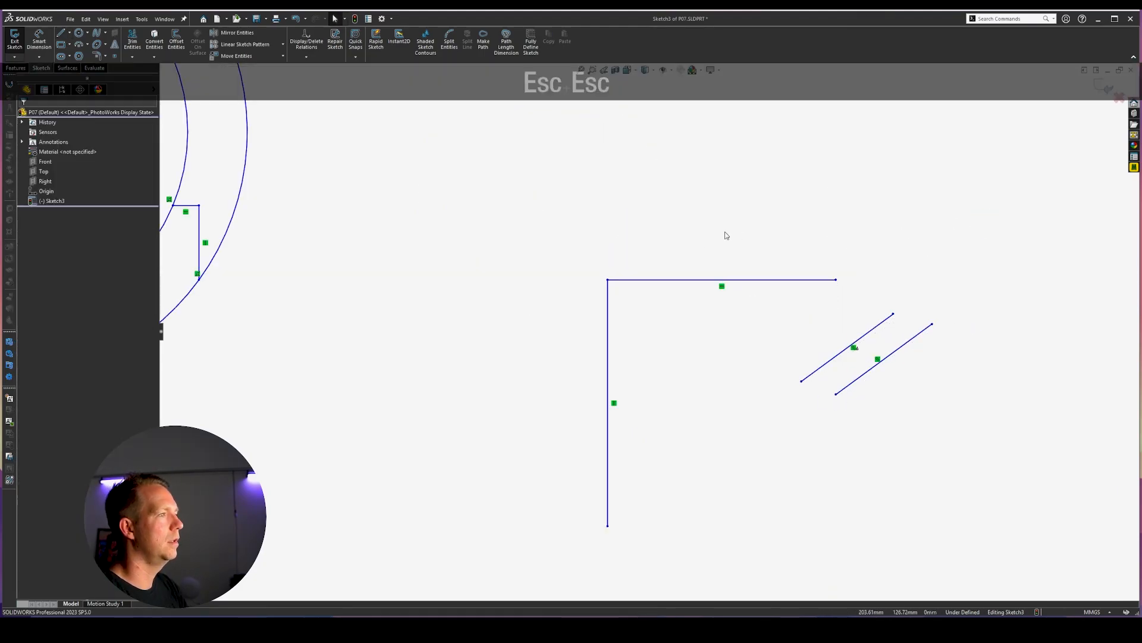
# Sketch a short vertical line rising from the horizontal line's midpoint and a short horizontal line starting on the long vertical line.
pyautogui.press('l')
pyautogui.scroll(-3, 887, 255)
pyautogui.scroll(5, 684, 309)
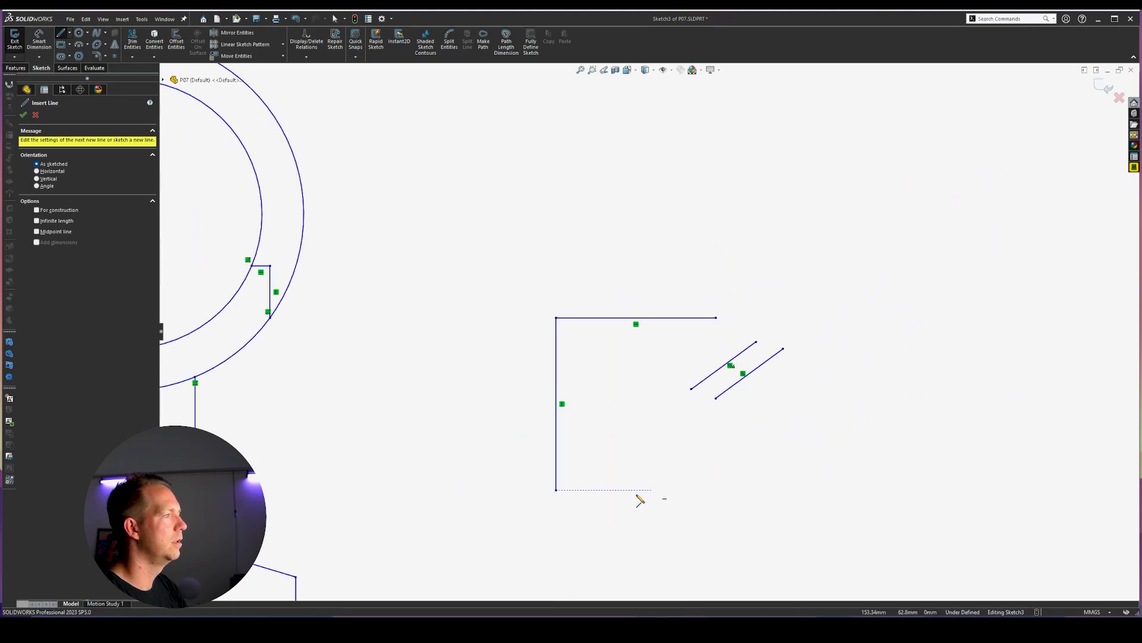
pyautogui.click(556, 464)
pyautogui.click(633, 463)
pyautogui.press('Escape')
pyautogui.press('Escape')
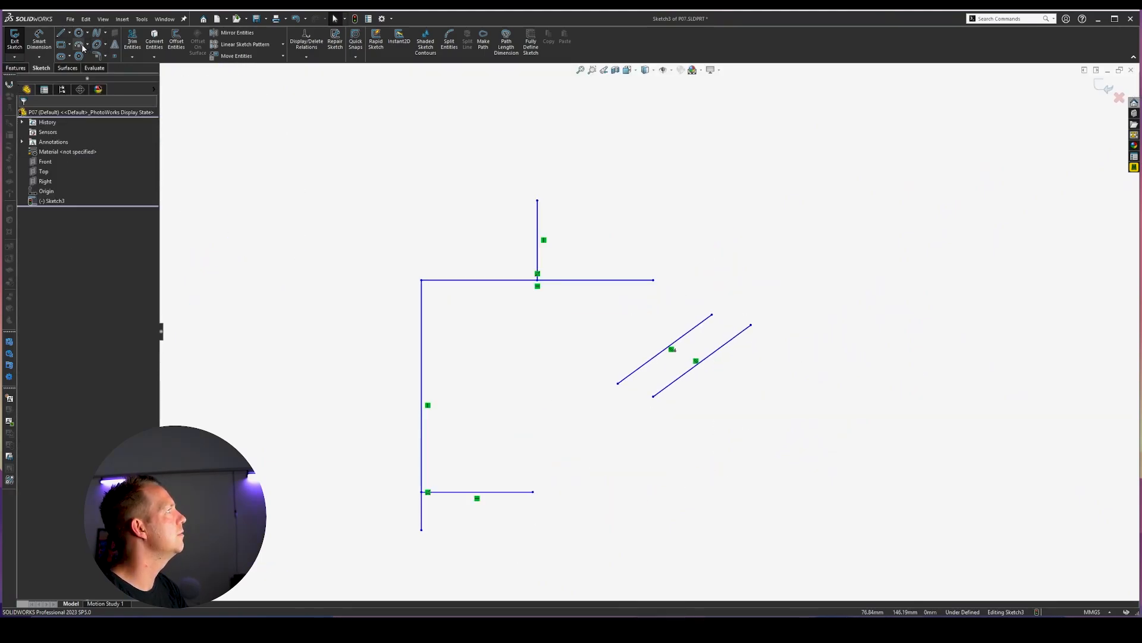
# Sketch a tangent arc from the horizontal line's free end and a circle about 28 mm in diameter inside it.
pyautogui.click(78, 44)
pyautogui.click(653, 279)
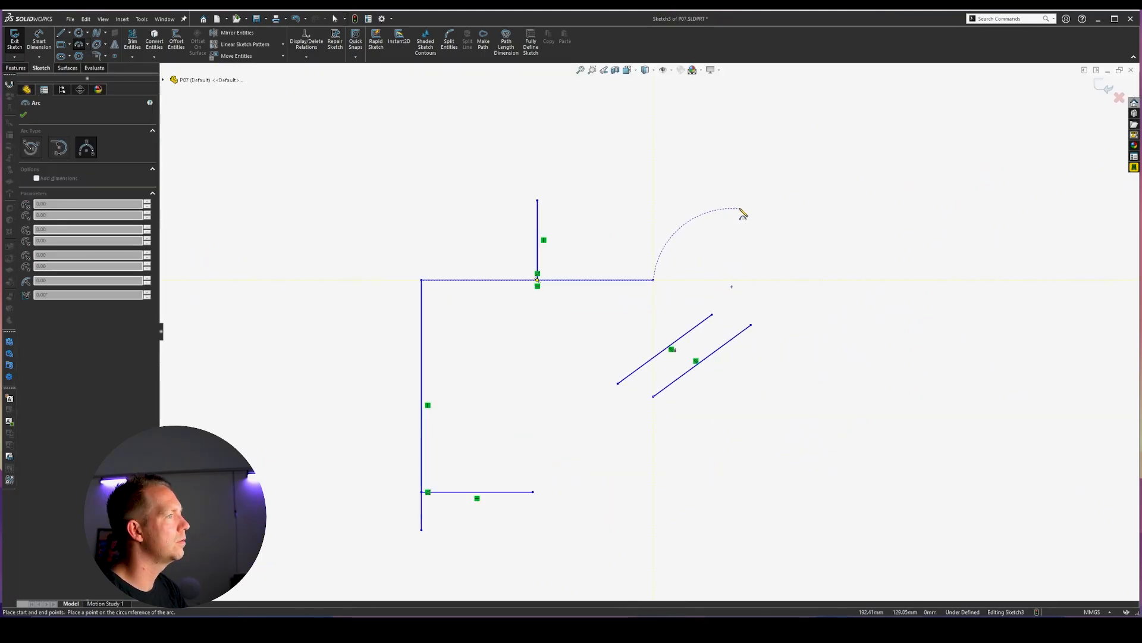
pyautogui.click(761, 204)
pyautogui.click(665, 281)
pyautogui.press('Escape')
pyautogui.press('Escape')
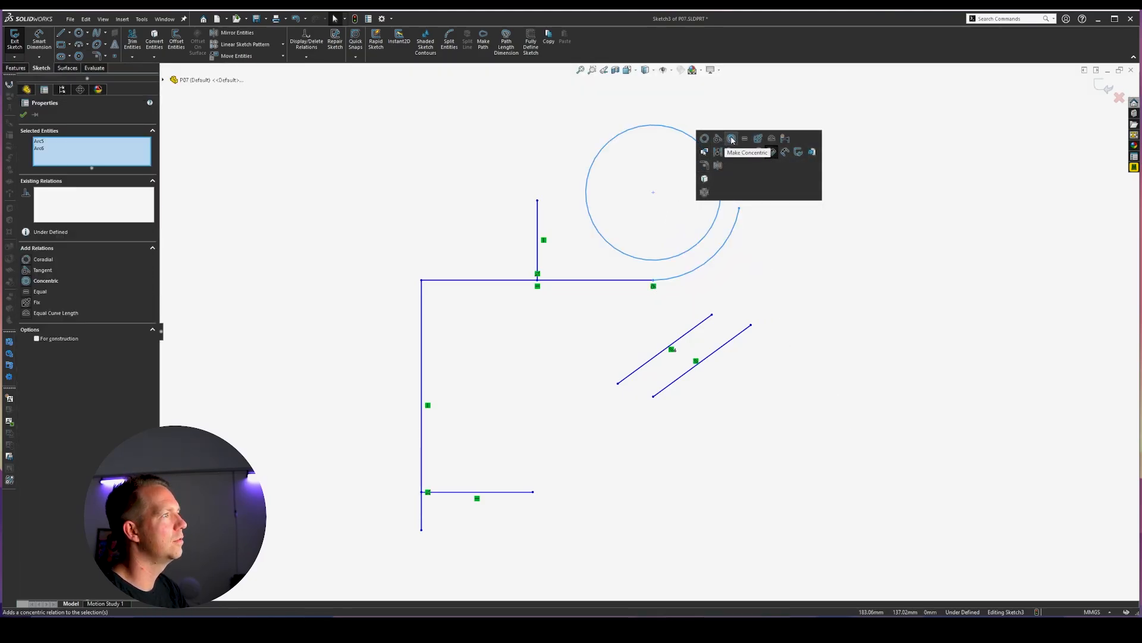
# Make the circle and the arc concentric, and inspect the upper diagonal line's relations.
pyautogui.click(732, 143)
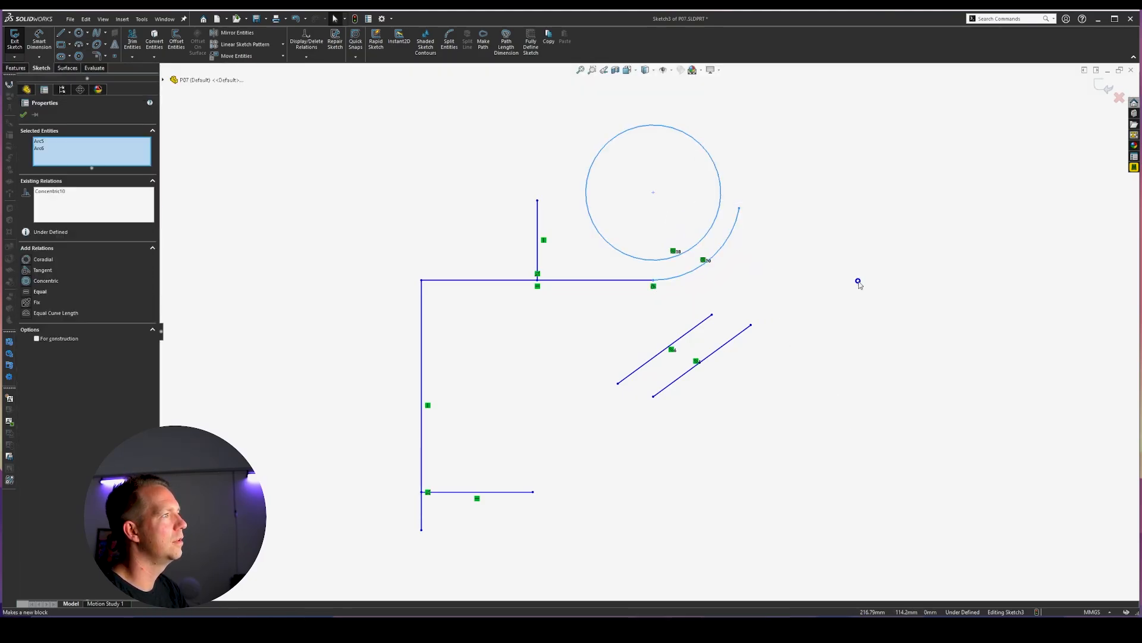
pyautogui.click(859, 285)
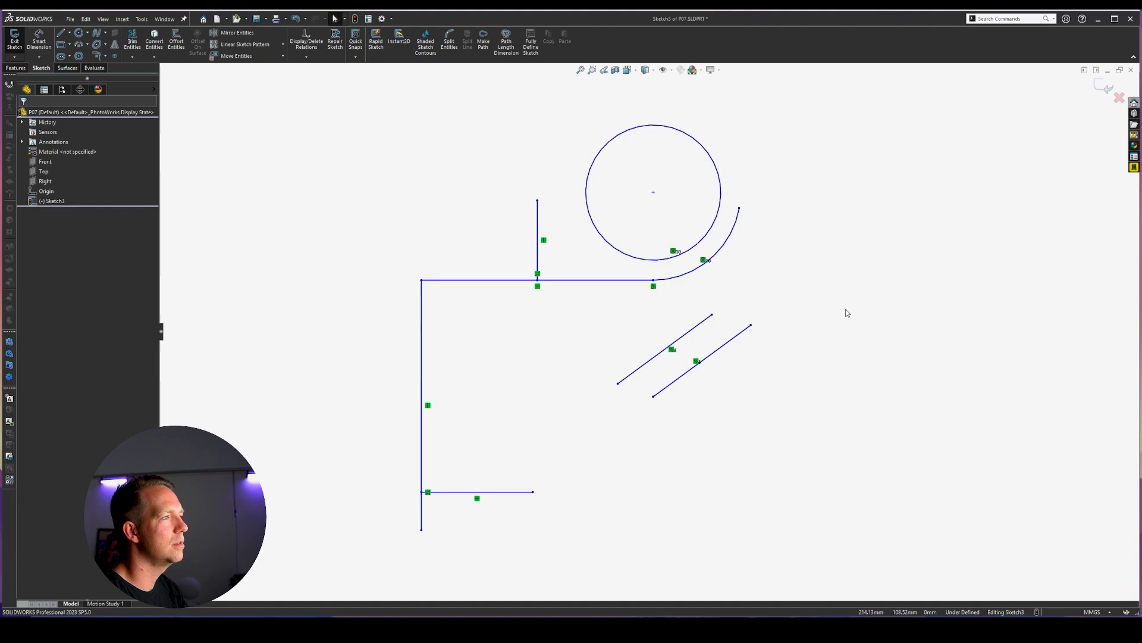
pyautogui.click(690, 334)
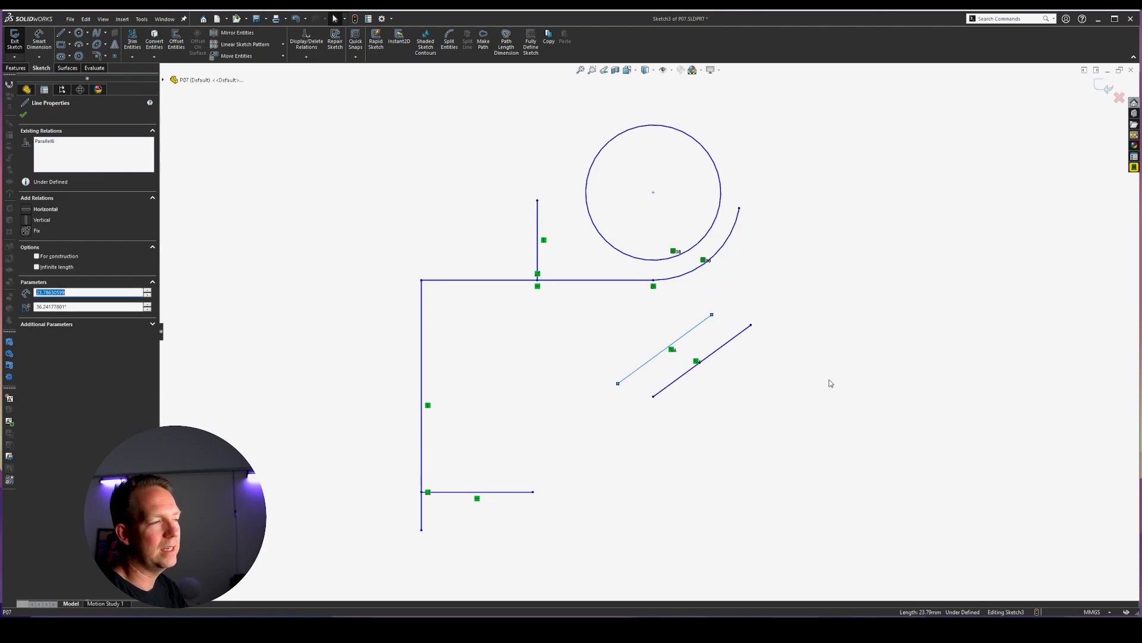
pyautogui.click(755, 394)
# Sketch a corner rectangle below the diagonal lines and inspect the circle's relations.
pyautogui.moveTo(755, 394); pyautogui.dragTo(738, 463, button='right')
pyautogui.click(712, 429)
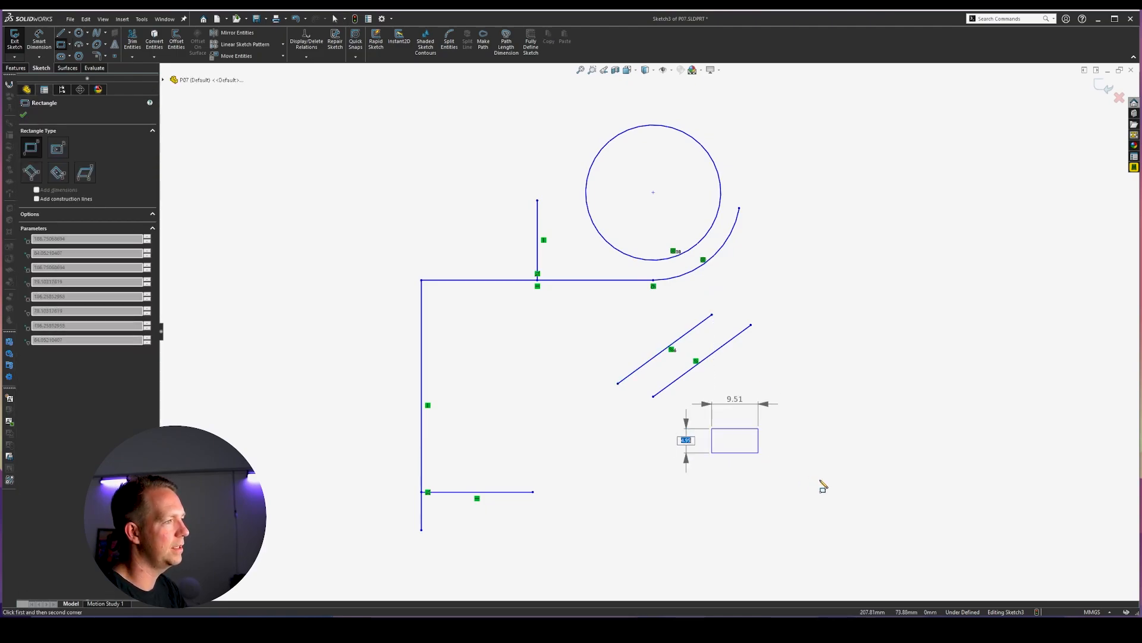
pyautogui.click(813, 497)
pyautogui.press('Escape')
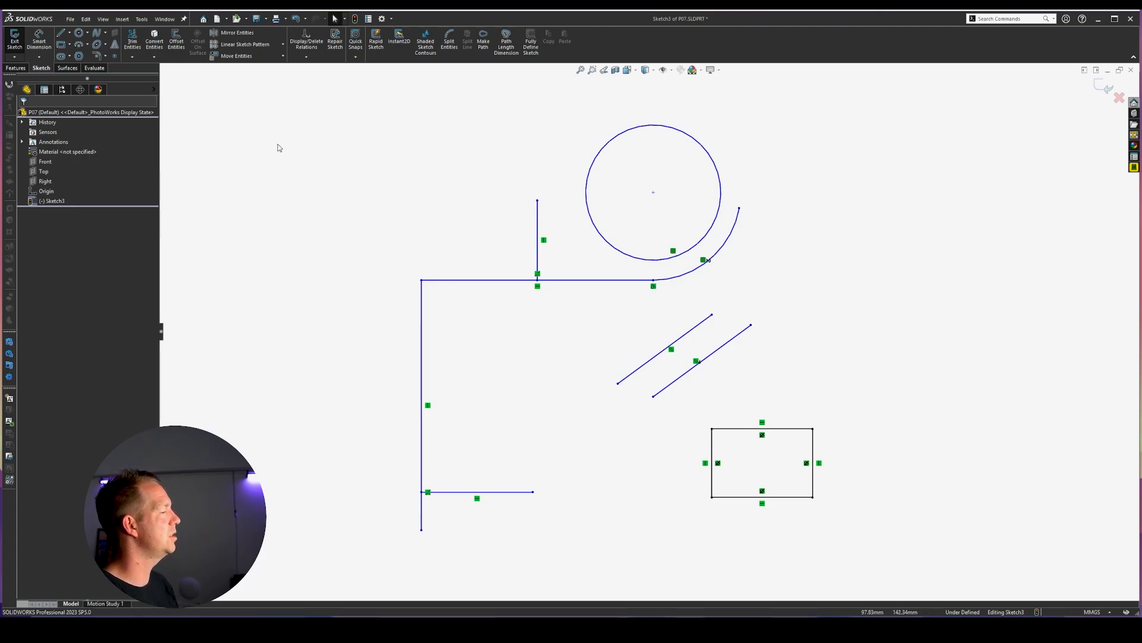
pyautogui.click(694, 244)
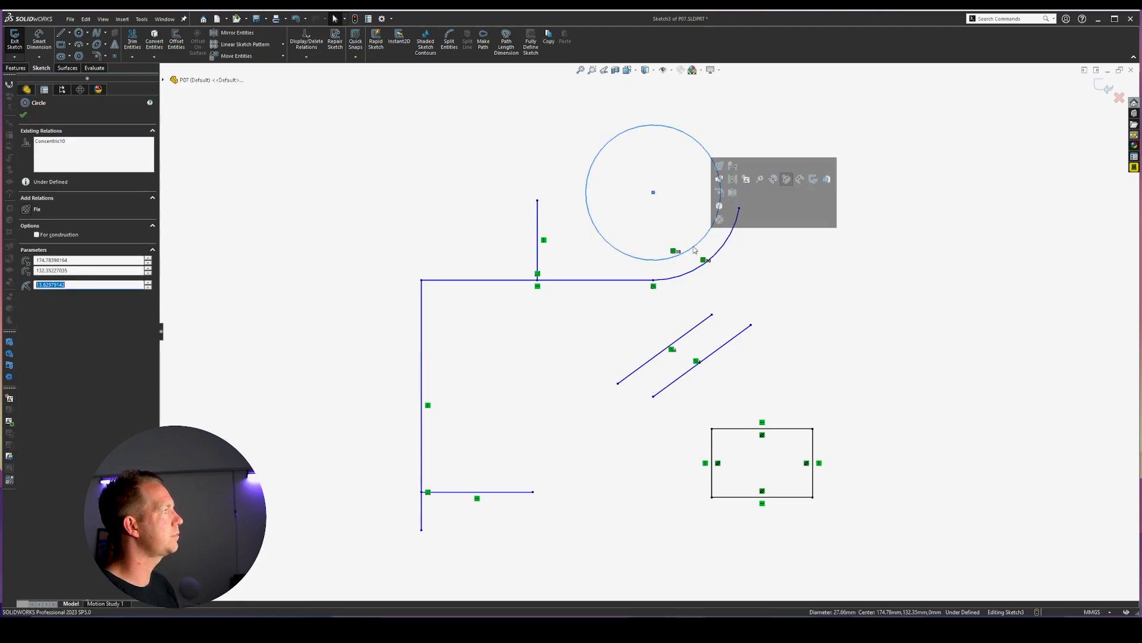
pyautogui.click(819, 310)
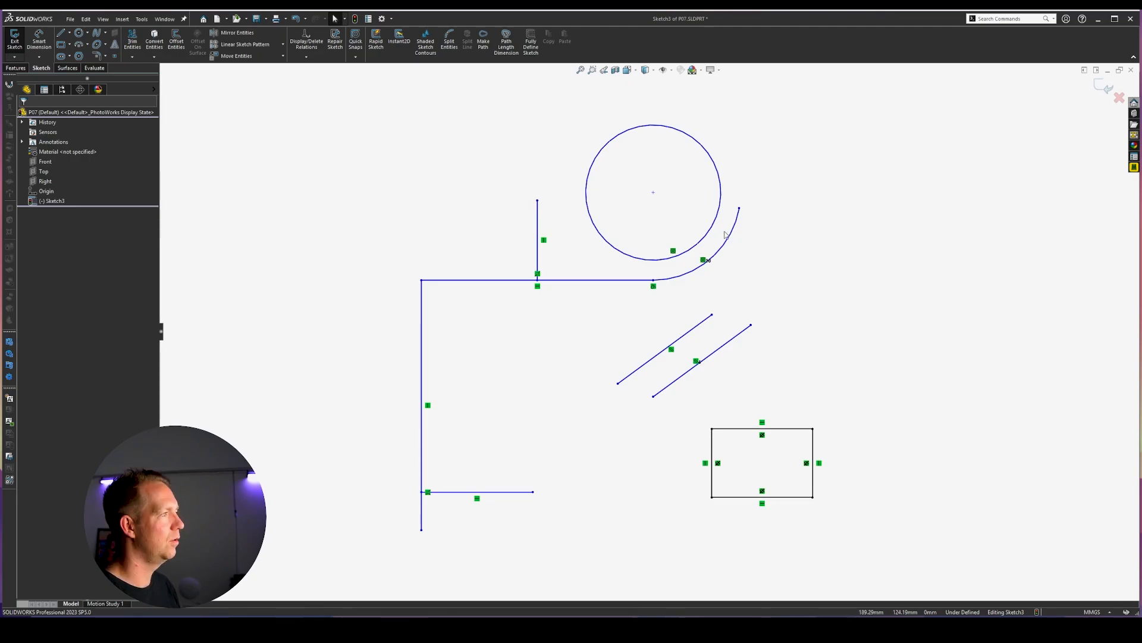
# Sketch a vertical line about 15 mm long and a longer one beside it, and make both lines equal in length.
pyautogui.press('l')
pyautogui.click(852, 236)
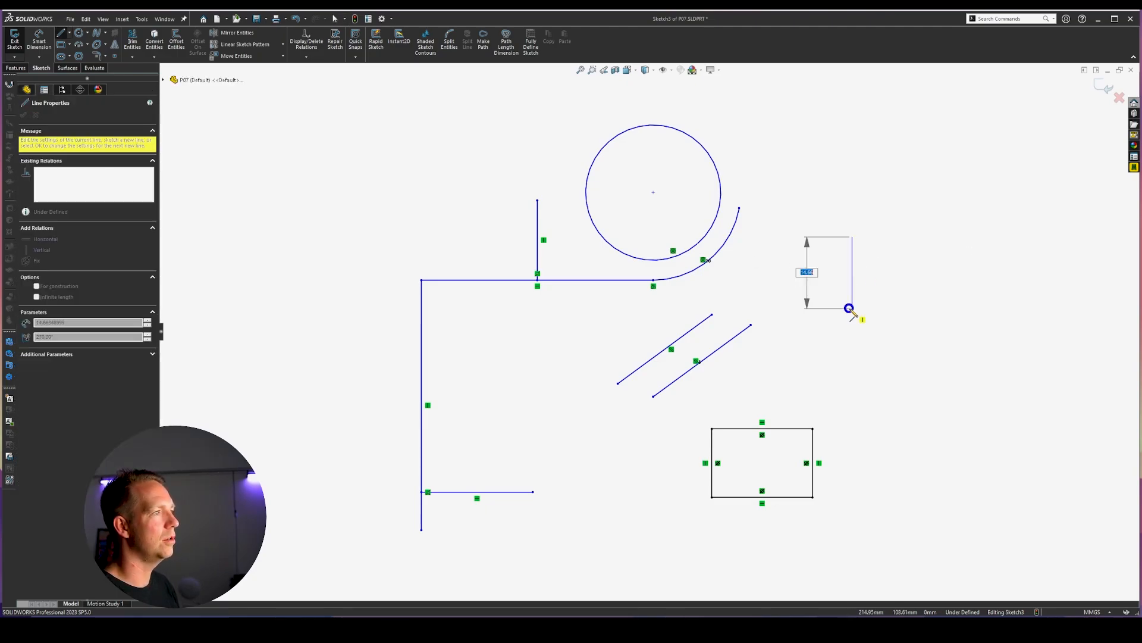
pyautogui.click(852, 308)
pyautogui.press('Escape')
pyautogui.moveTo(924, 269); pyautogui.dragTo(820, 245)
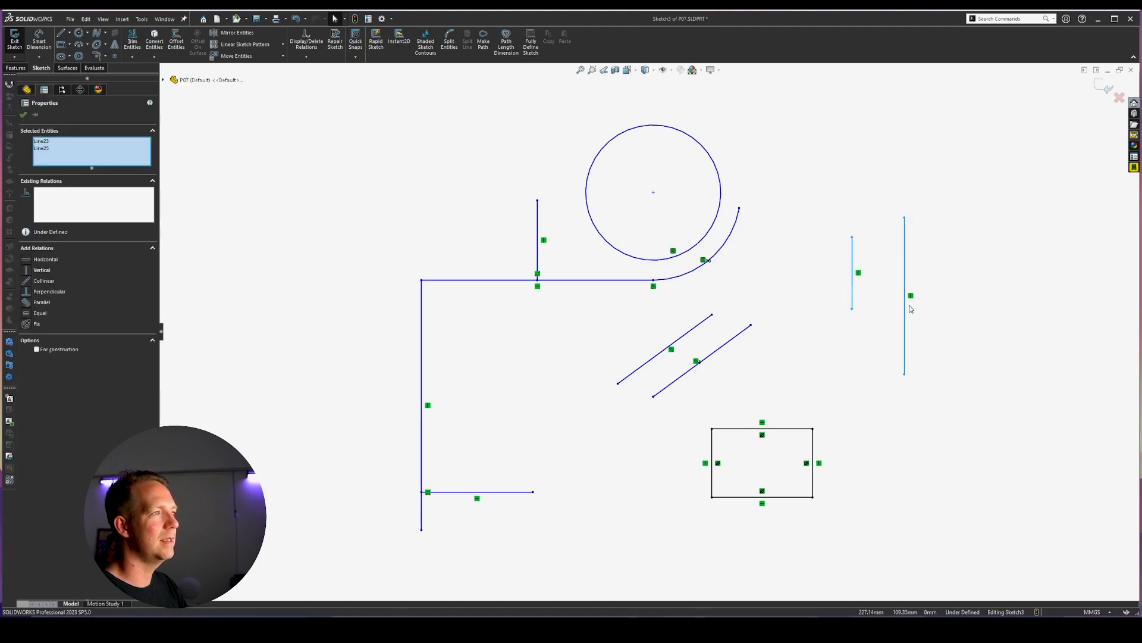
pyautogui.click(40, 314)
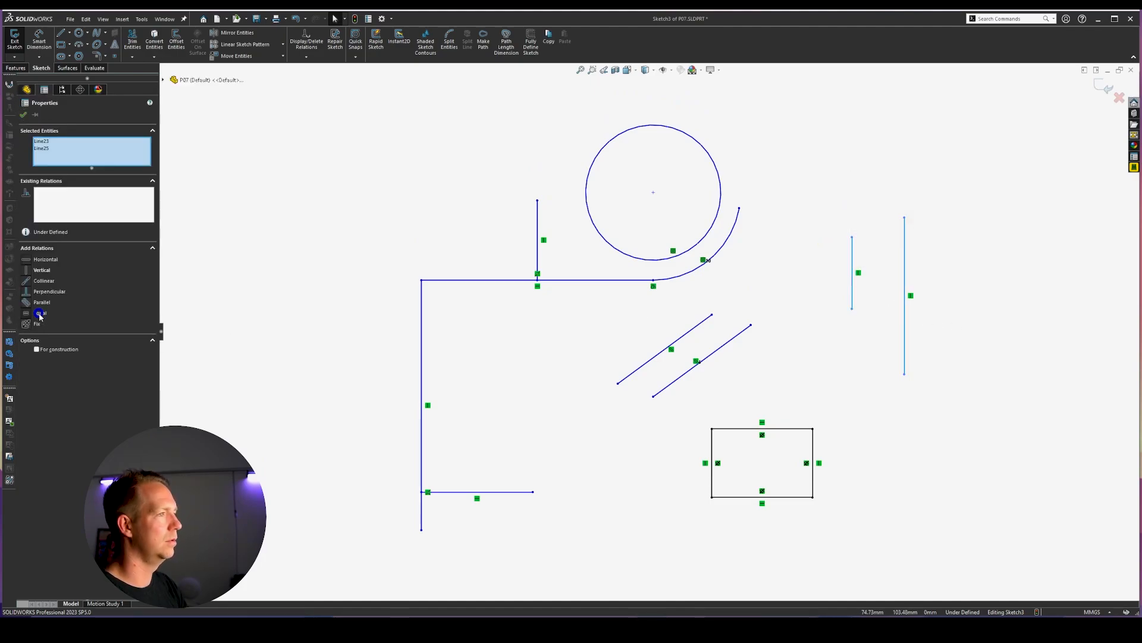
# Connect the upper ends of the two equal vertical lines with a horizontal line about 10 mm long, and stretch the equal lines downward.
pyautogui.moveTo(905, 304); pyautogui.dragTo(902, 237)
pyautogui.press('l')
pyautogui.click(852, 237)
pyautogui.click(902, 237)
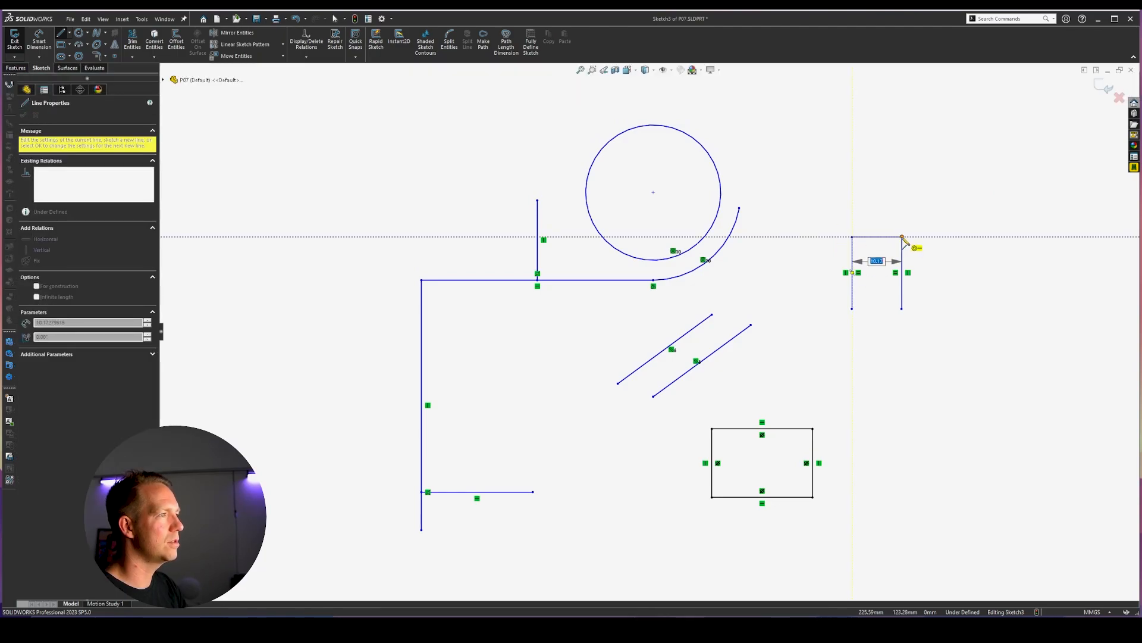
pyautogui.press('Escape')
pyautogui.press('Escape')
pyautogui.click(896, 237)
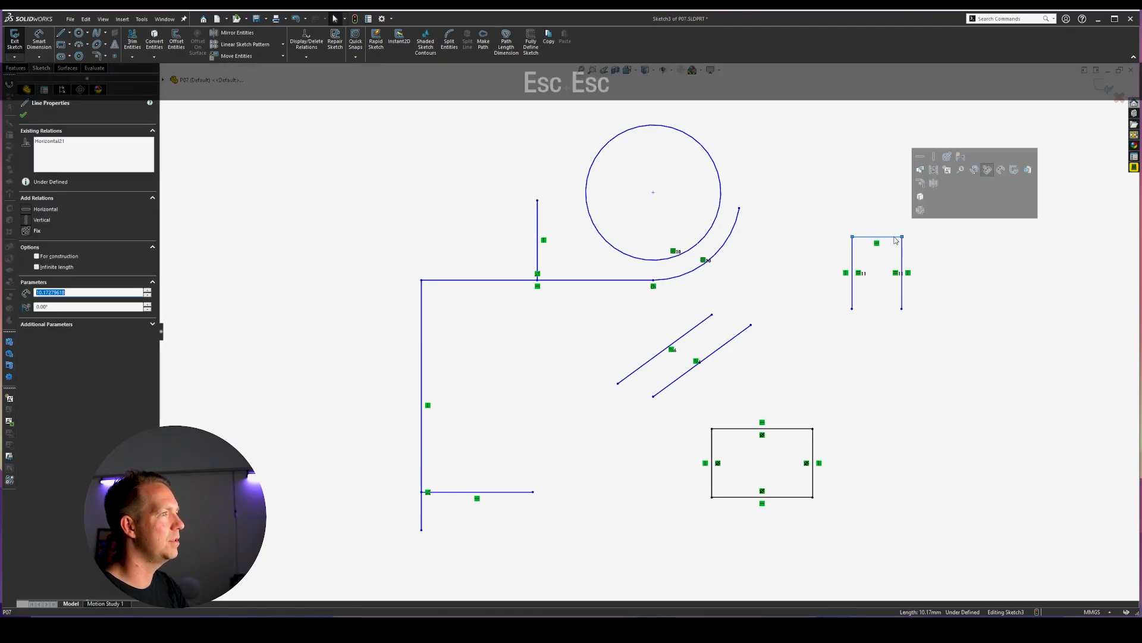
pyautogui.click(905, 337)
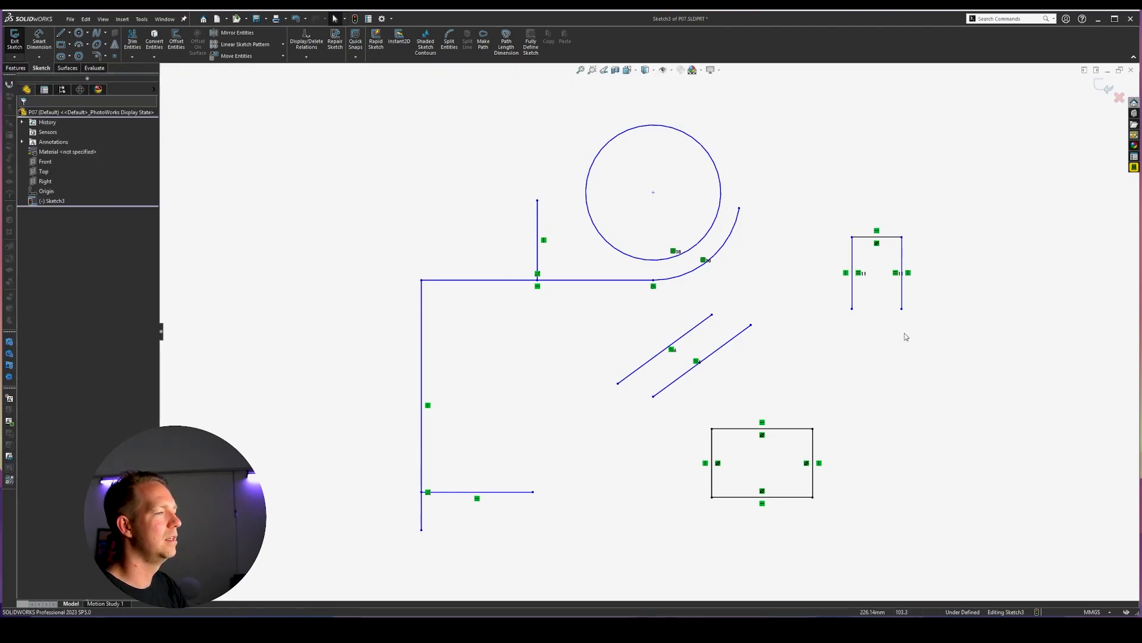
pyautogui.moveTo(902, 308); pyautogui.dragTo(904, 488)
pyautogui.click(974, 528)
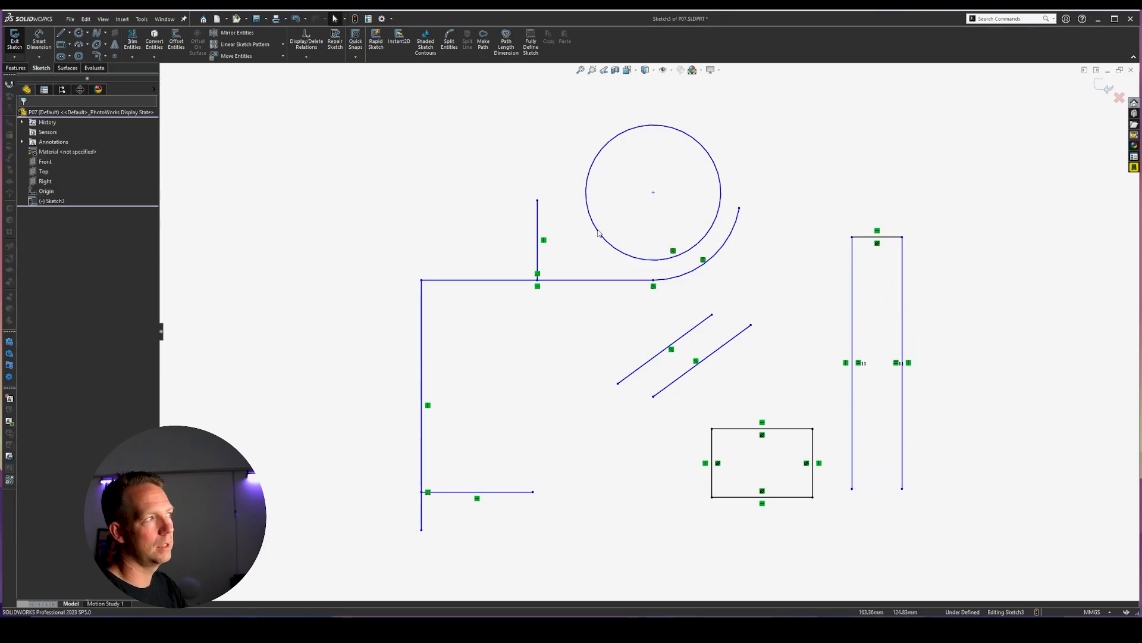
# Mirror the circle about the short vertical line and move the circles to test the symmetric relation.
pyautogui.scroll(3, 466, 205)
pyautogui.scroll(-5, 549, 224)
pyautogui.click(236, 33)
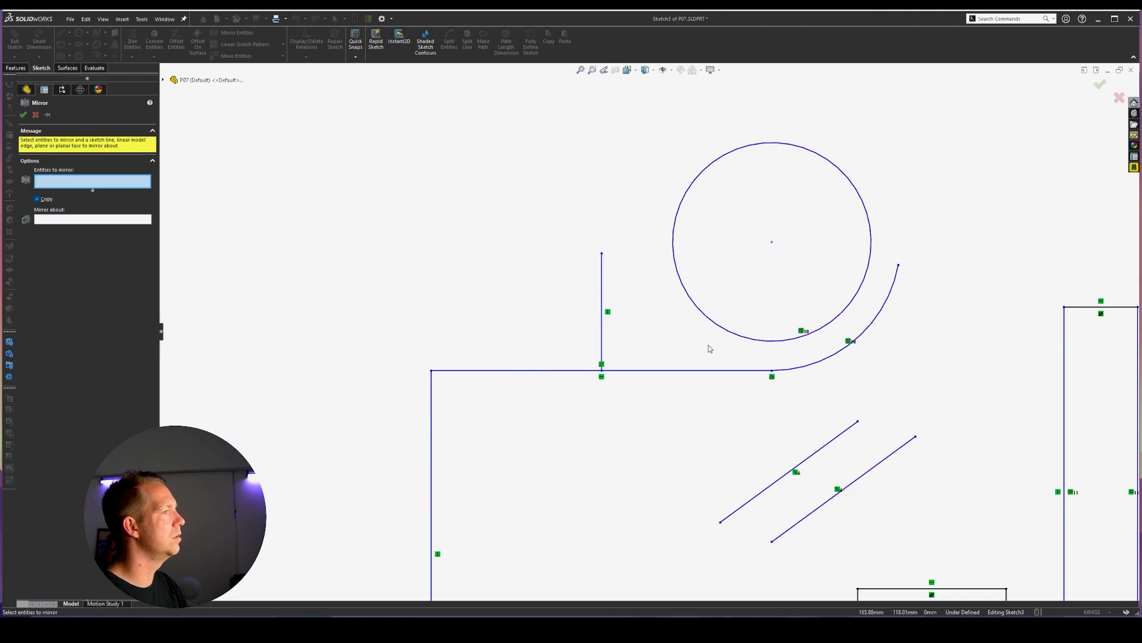
pyautogui.click(722, 325)
pyautogui.click(600, 295)
pyautogui.press('Return')
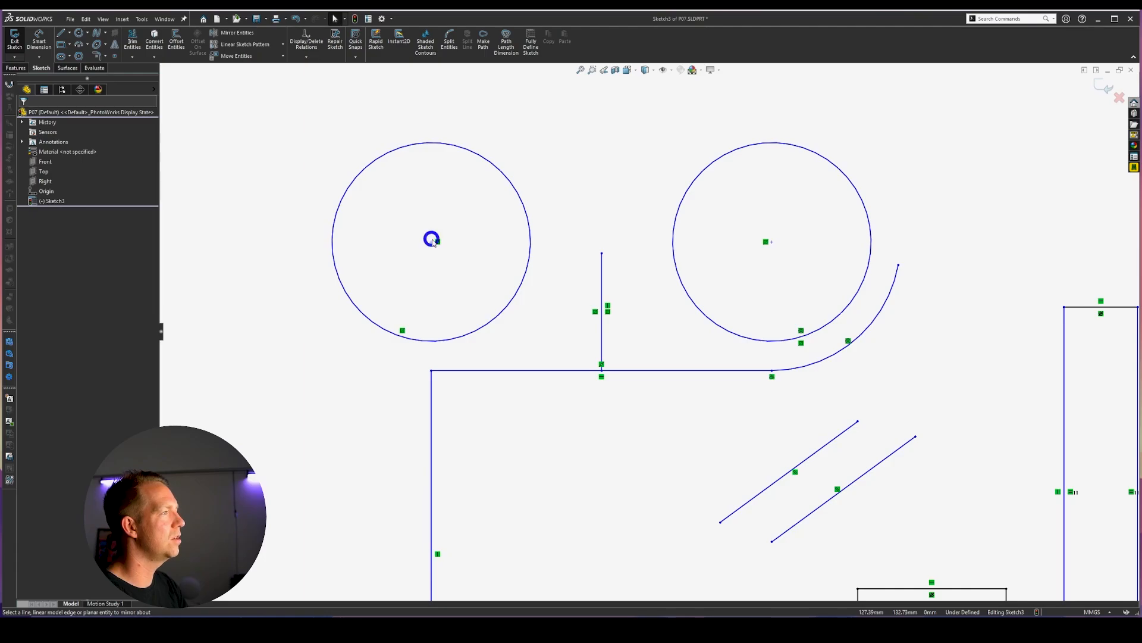
pyautogui.moveTo(431, 239); pyautogui.dragTo(443, 216)
pyautogui.moveTo(726, 273); pyautogui.dragTo(483, 219)
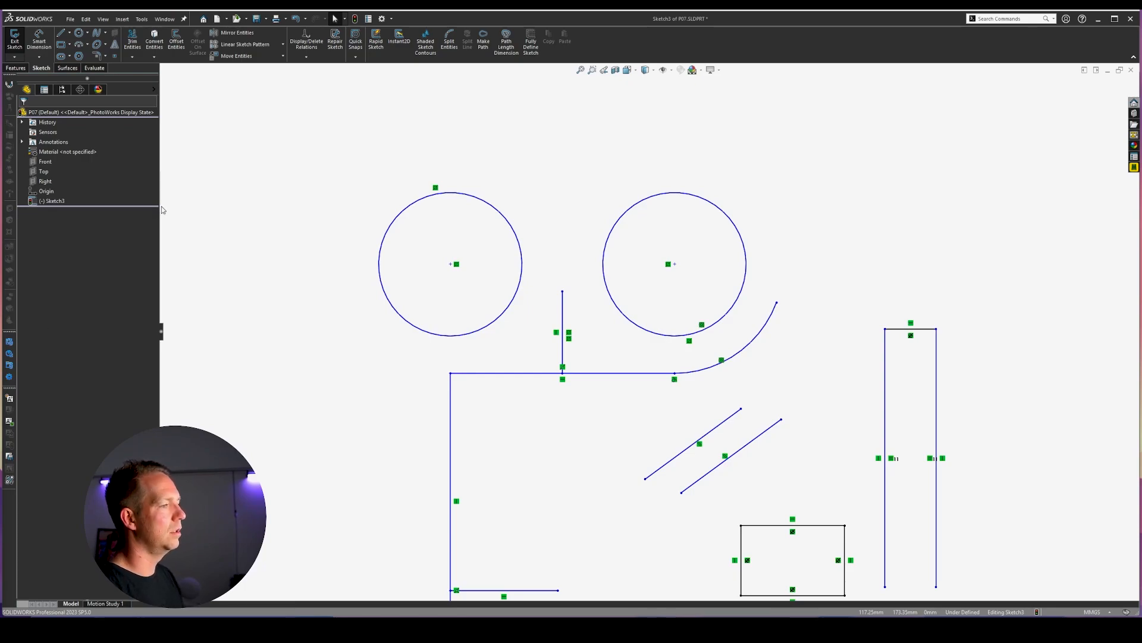
# Sketch a slanted line about 28 mm long in the empty area between the profile and the example lines.
pyautogui.scroll(2, 510, 417)
pyautogui.scroll(-1, 615, 438)
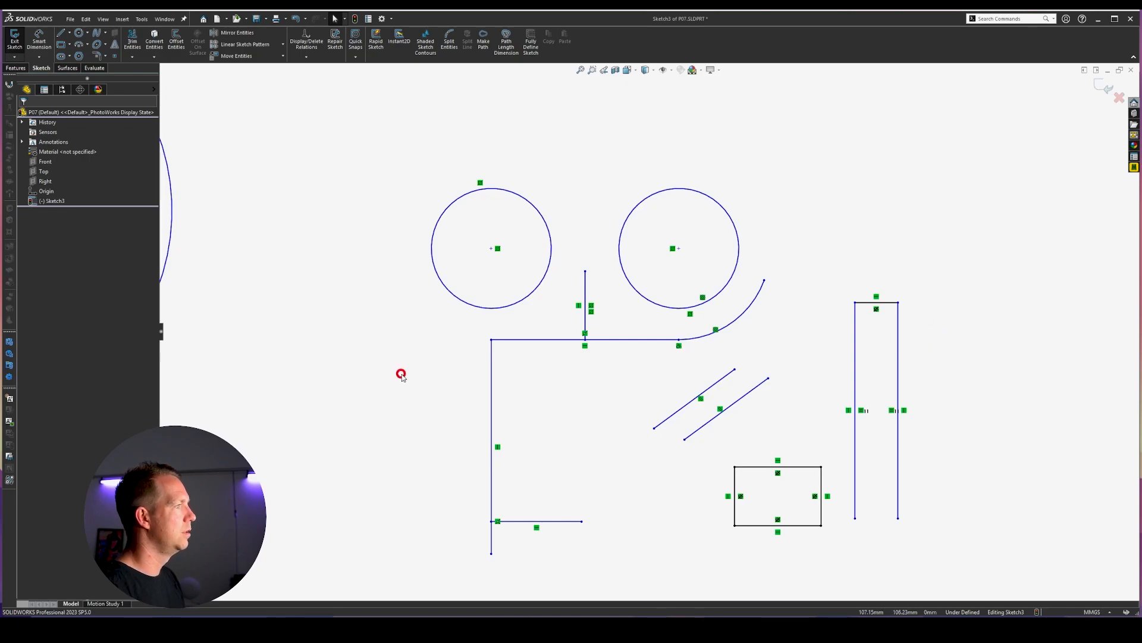
pyautogui.press('l')
pyautogui.click(347, 444)
pyautogui.click(366, 329)
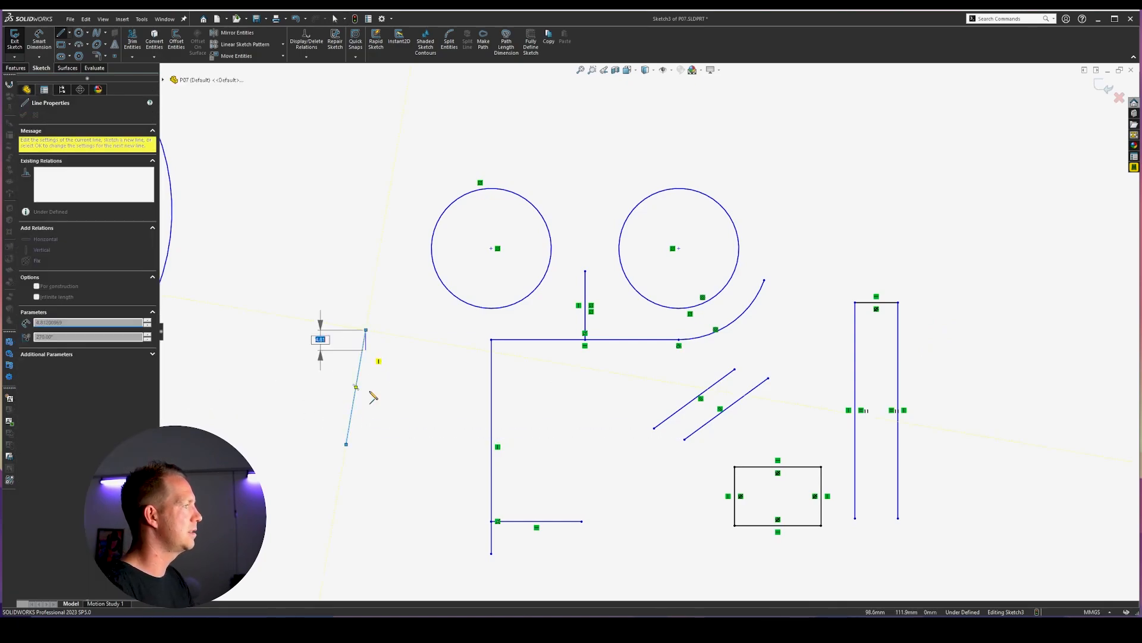
pyautogui.press('Escape')
pyautogui.press('Escape')
pyautogui.click(360, 368)
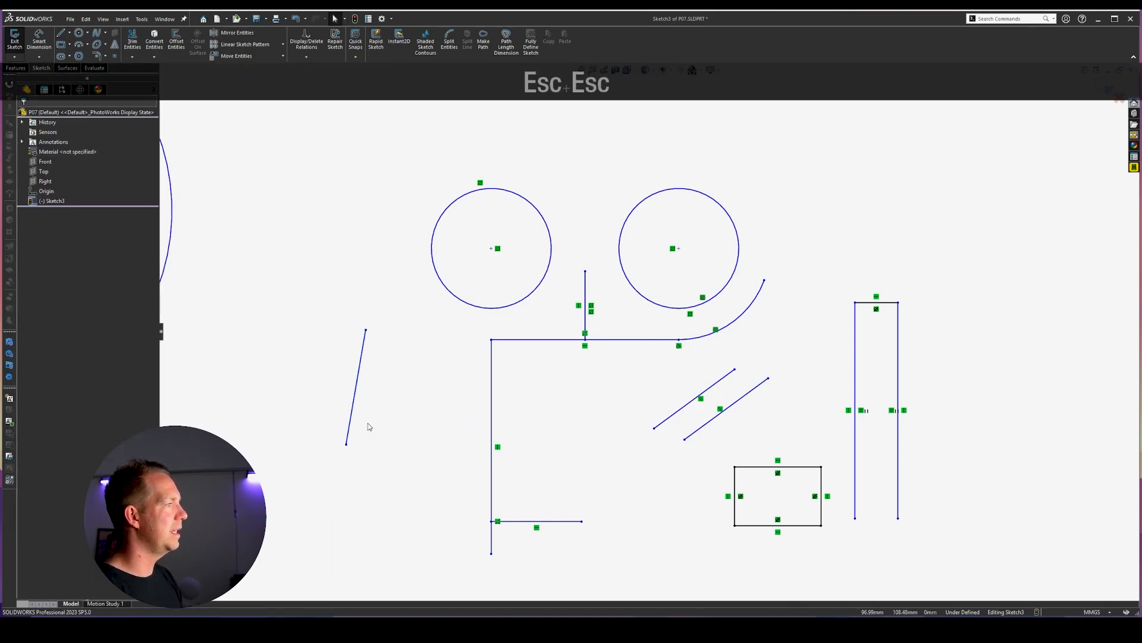
pyautogui.click(382, 451)
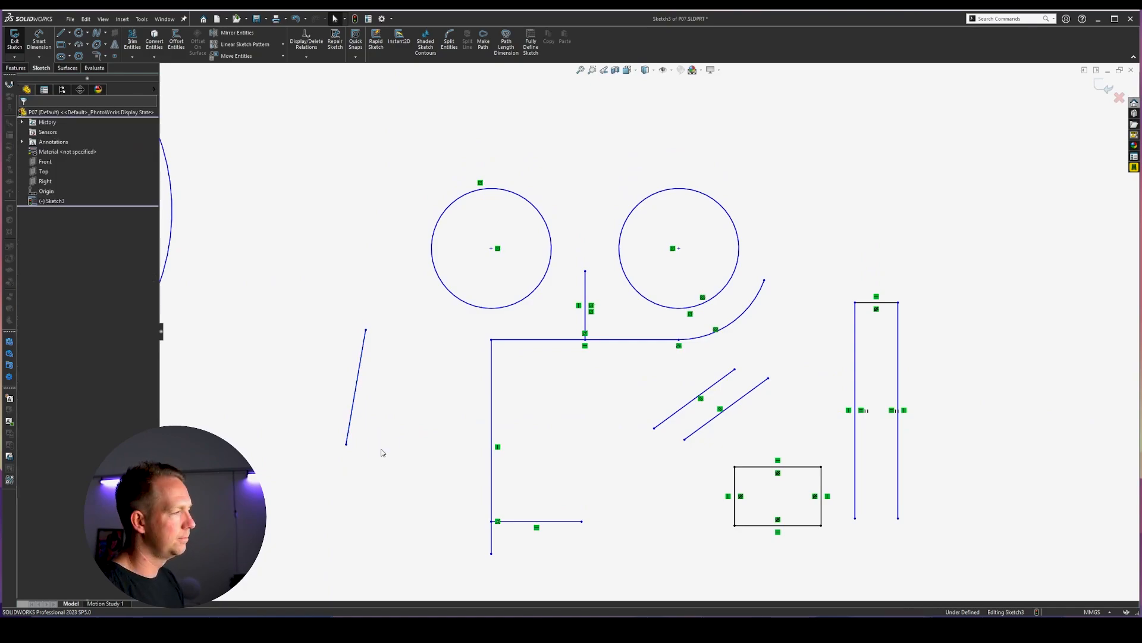
# Make the slanted line vertical and move both its endpoints to test the relation.
pyautogui.click(358, 375)
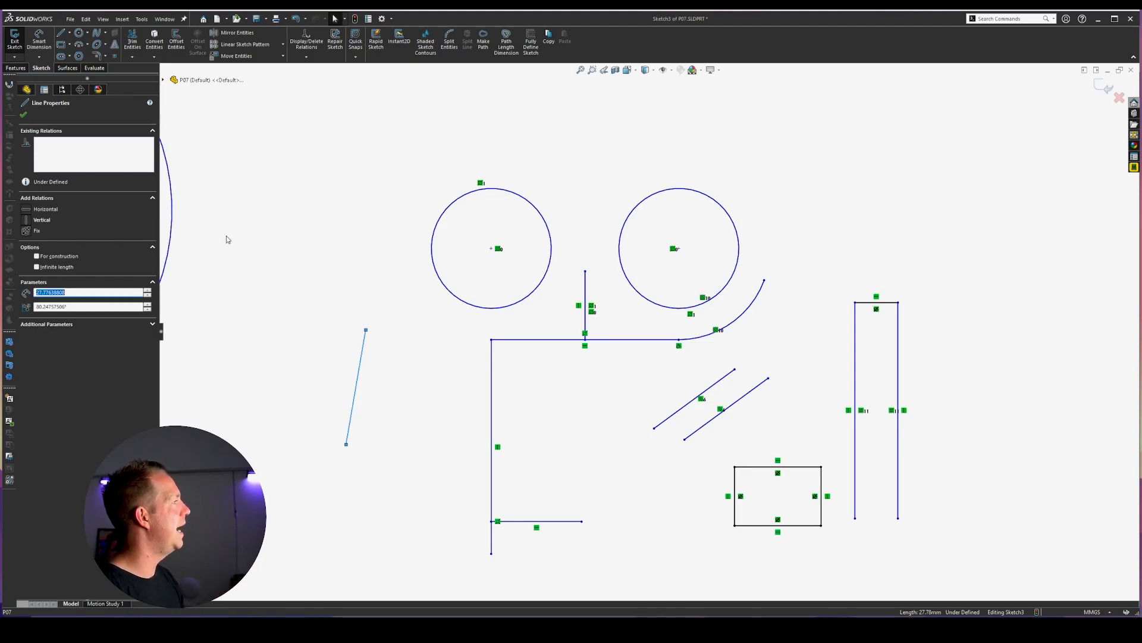
pyautogui.click(57, 220)
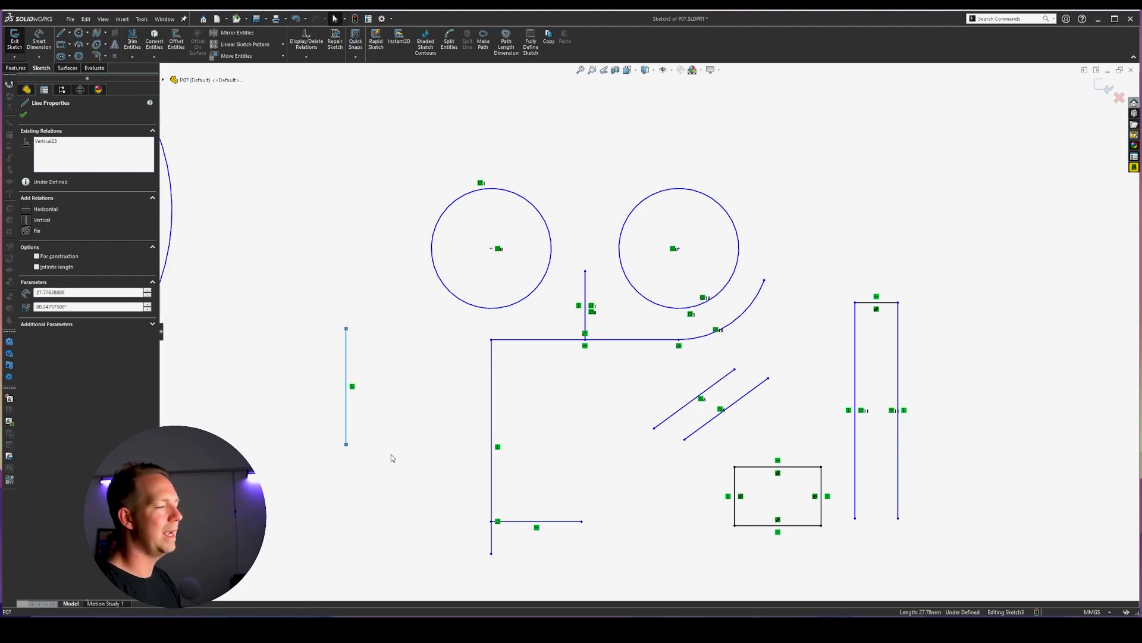
pyautogui.press('Escape')
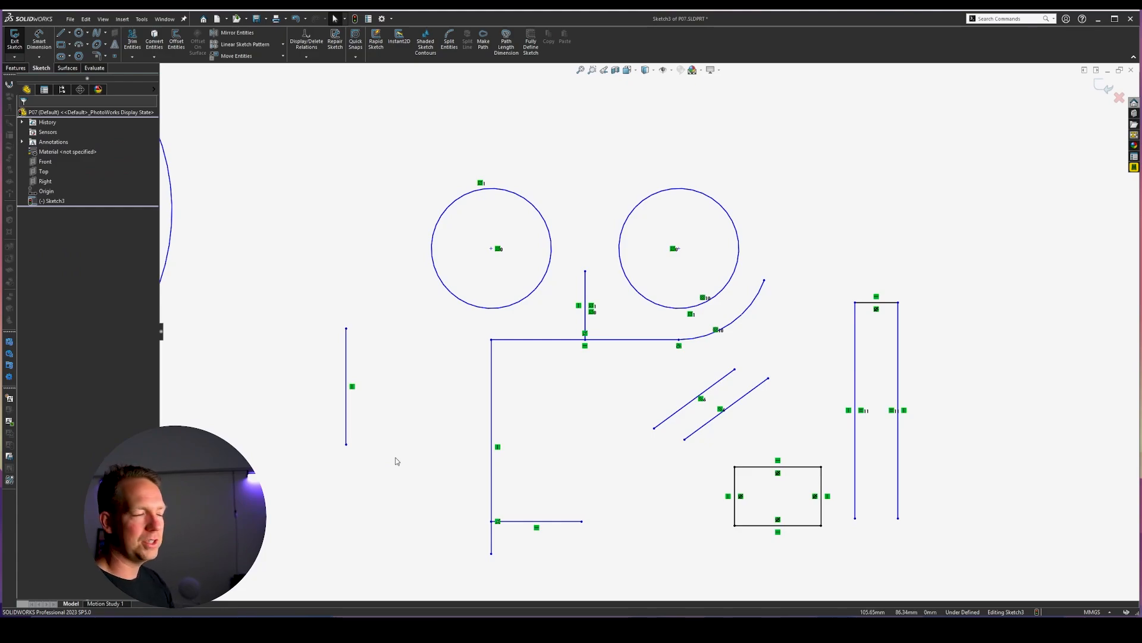
pyautogui.moveTo(346, 444); pyautogui.dragTo(340, 468)
pyautogui.moveTo(340, 327)
pyautogui.mouseDown()
pyautogui.moveTo(287, 341)
pyautogui.moveTo(375, 340)
pyautogui.moveTo(364, 326)
pyautogui.moveTo(330, 326)
pyautogui.mouseUp()
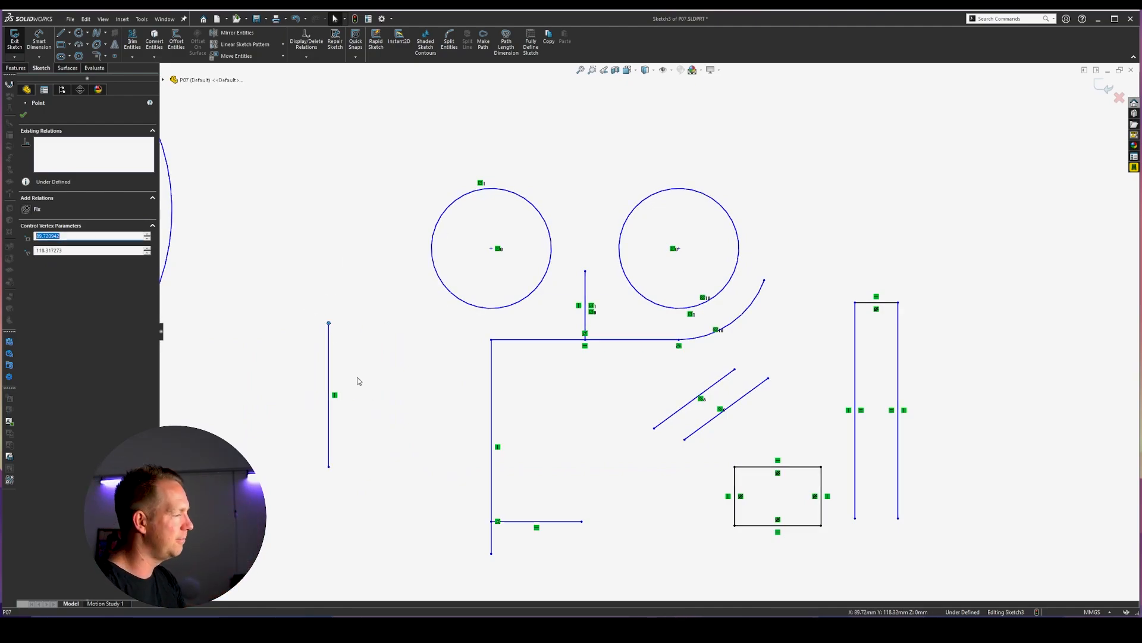
pyautogui.click(380, 419)
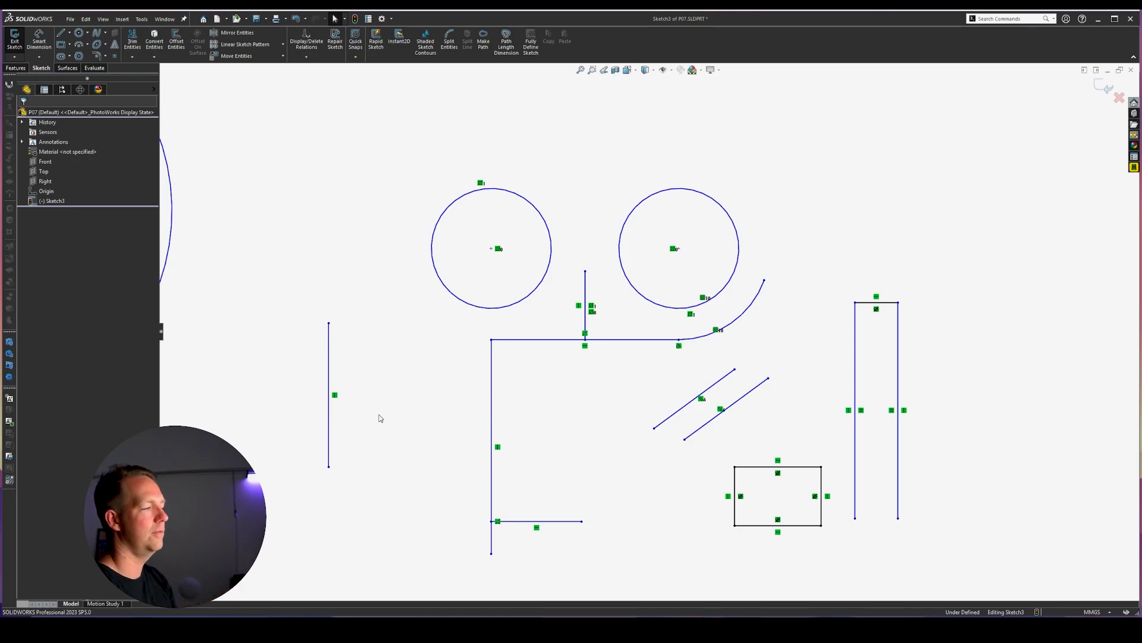
# Delete the freestanding line's vertical relation and move its upper endpoint sideways so that it slants.
pyautogui.click(335, 396)
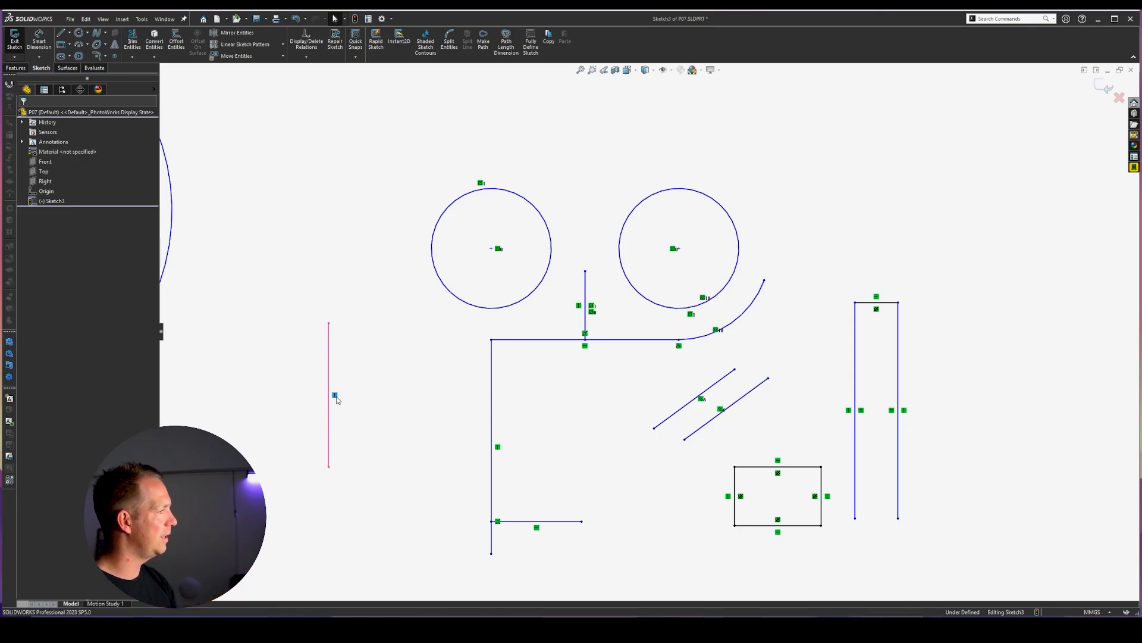
pyautogui.click(348, 431)
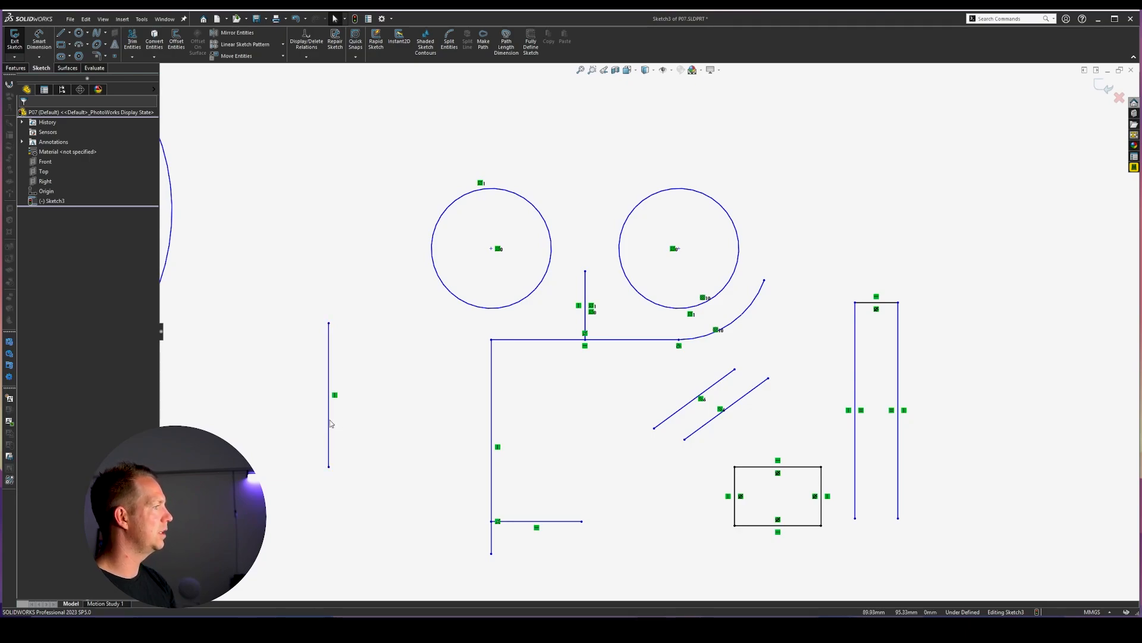
pyautogui.click(329, 421)
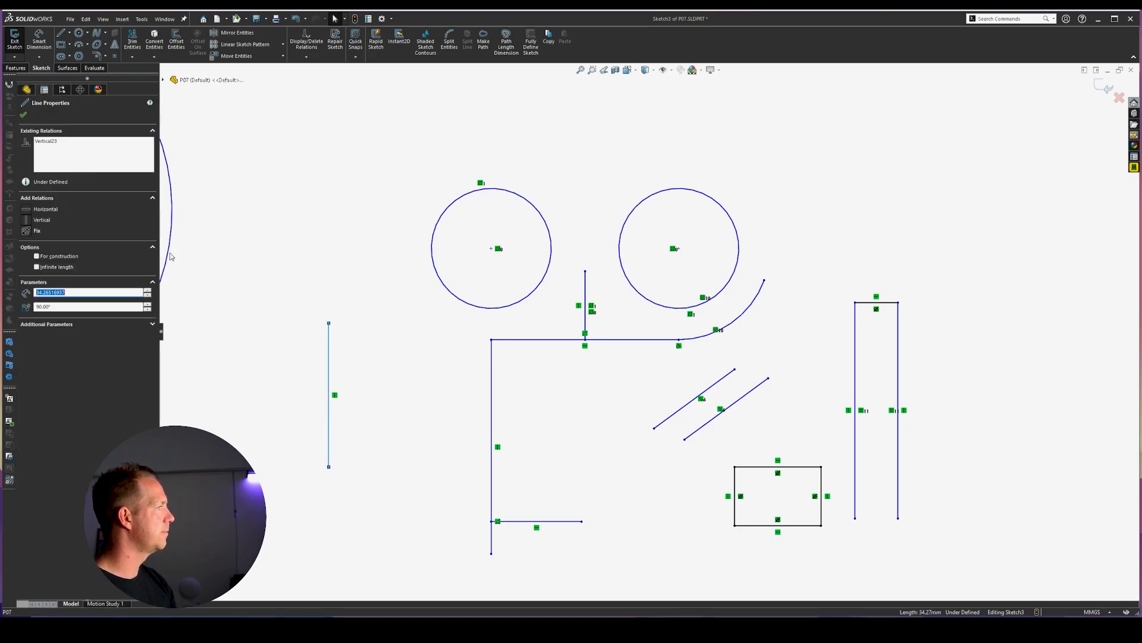
pyautogui.click(53, 143)
pyautogui.press('Delete')
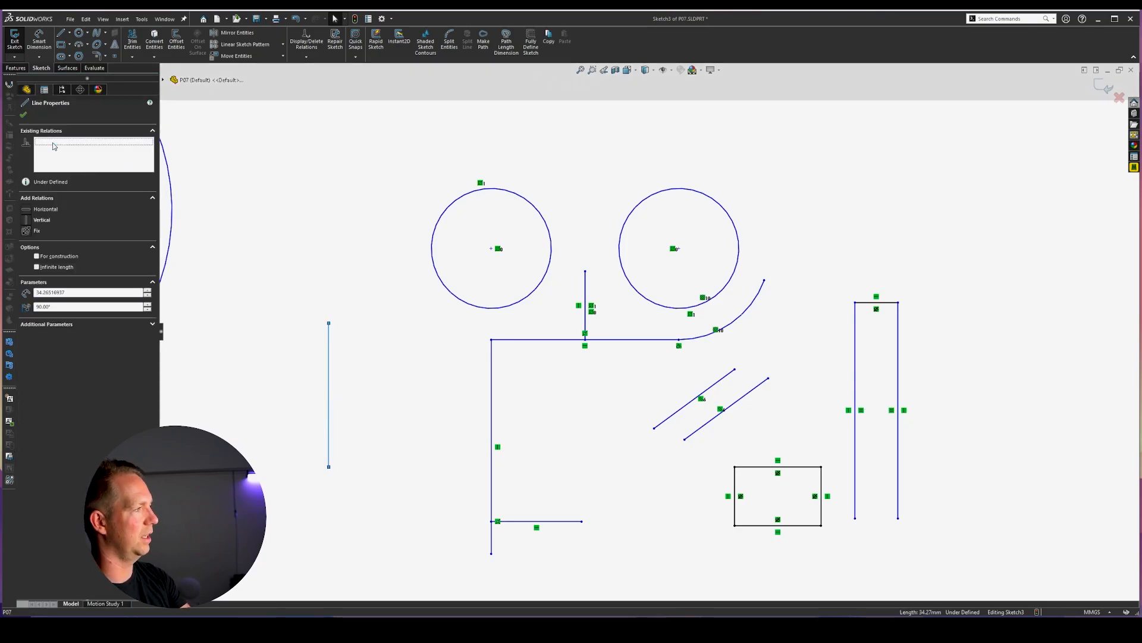
pyautogui.click(339, 289)
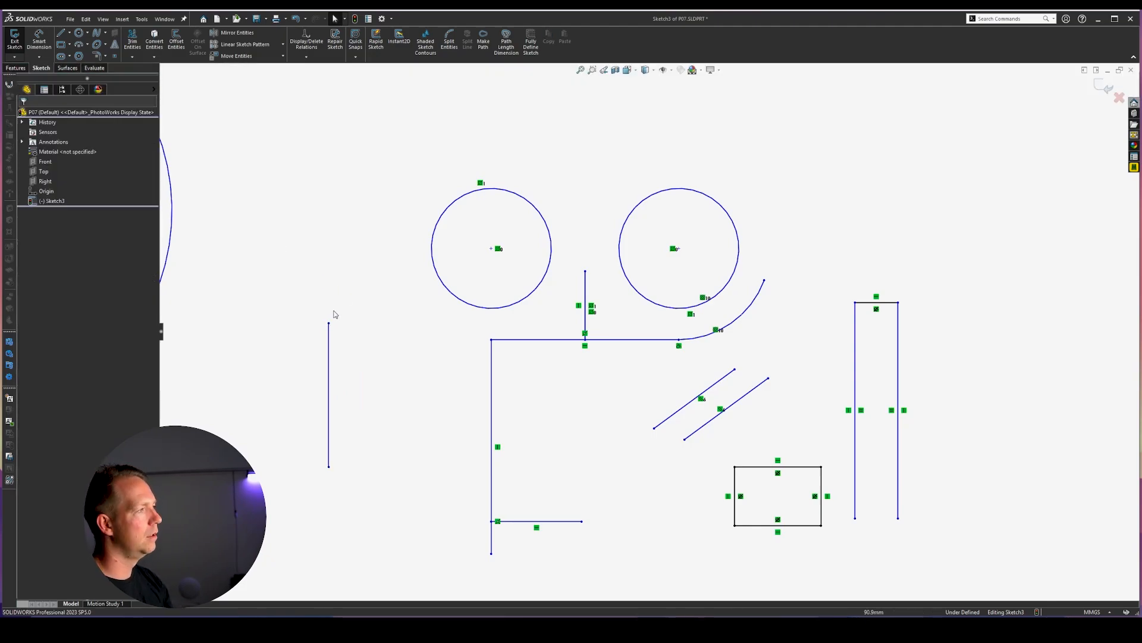
pyautogui.moveTo(328, 324); pyautogui.dragTo(384, 299)
pyautogui.click(417, 414)
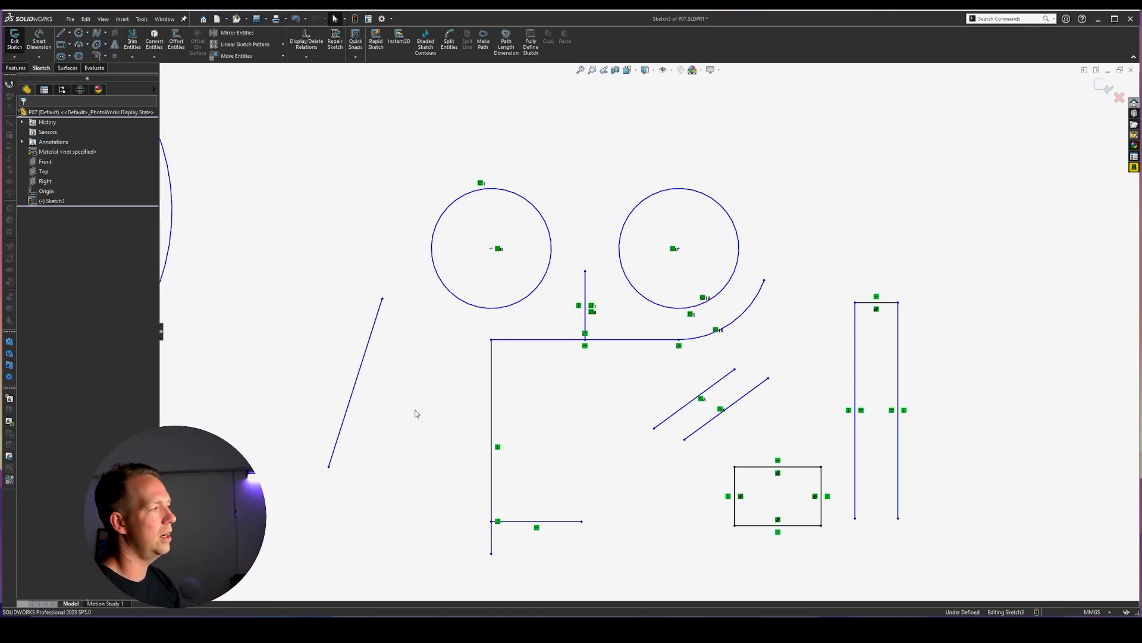
# Try a perpendicular relation between the freestanding slanted line and the long vertical line, and undo it.
pyautogui.moveTo(535, 428); pyautogui.dragTo(301, 382)
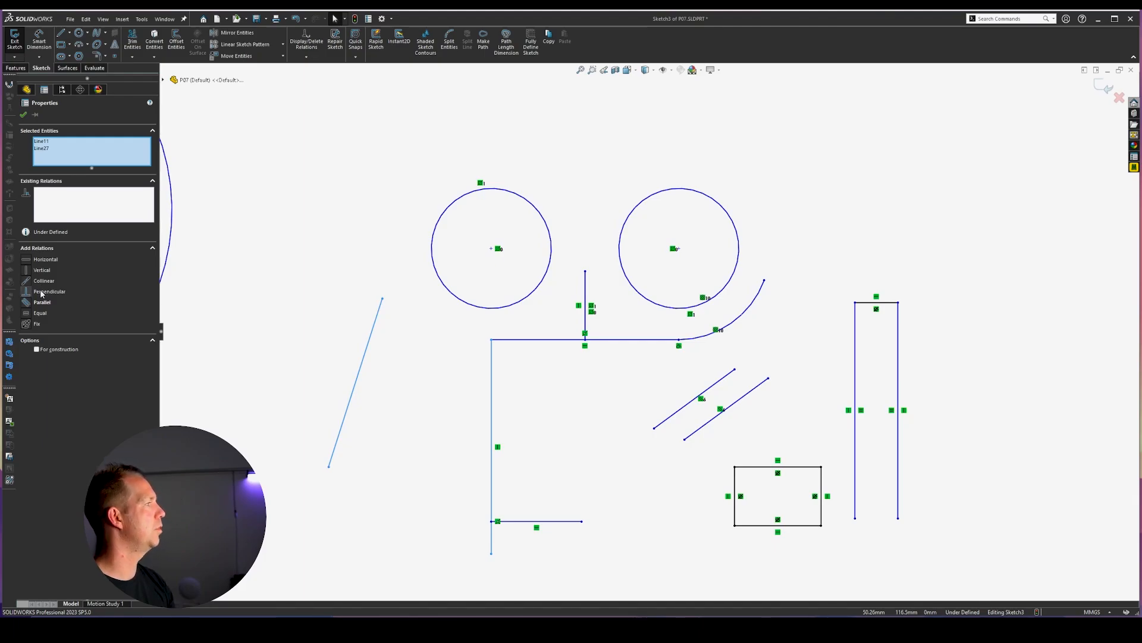
pyautogui.click(41, 293)
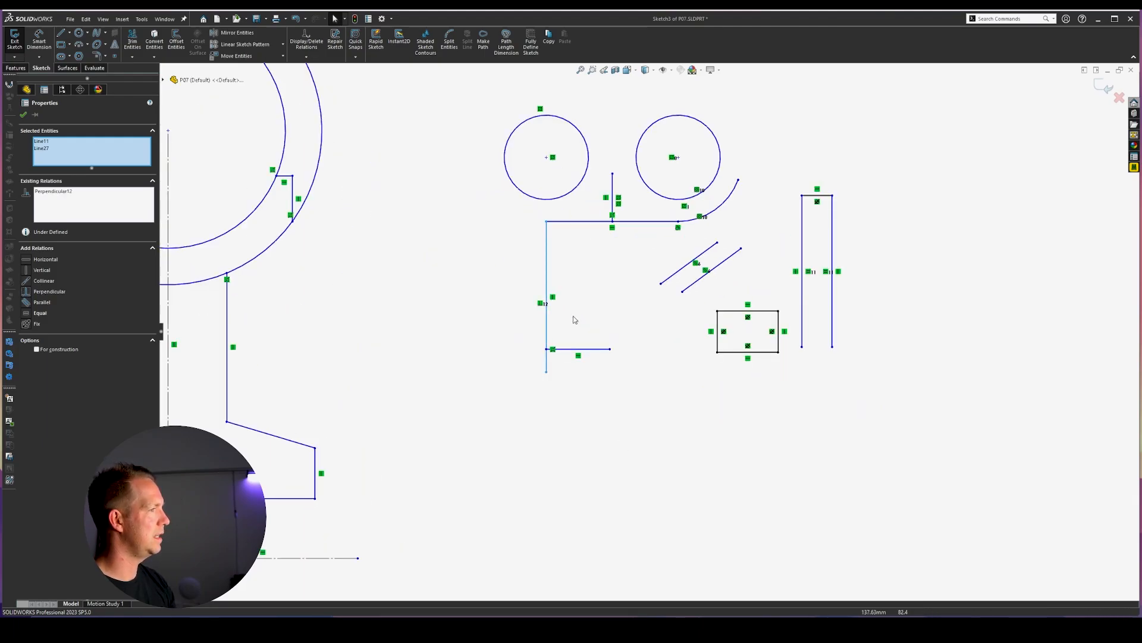
pyautogui.click(593, 304)
pyautogui.press('f')
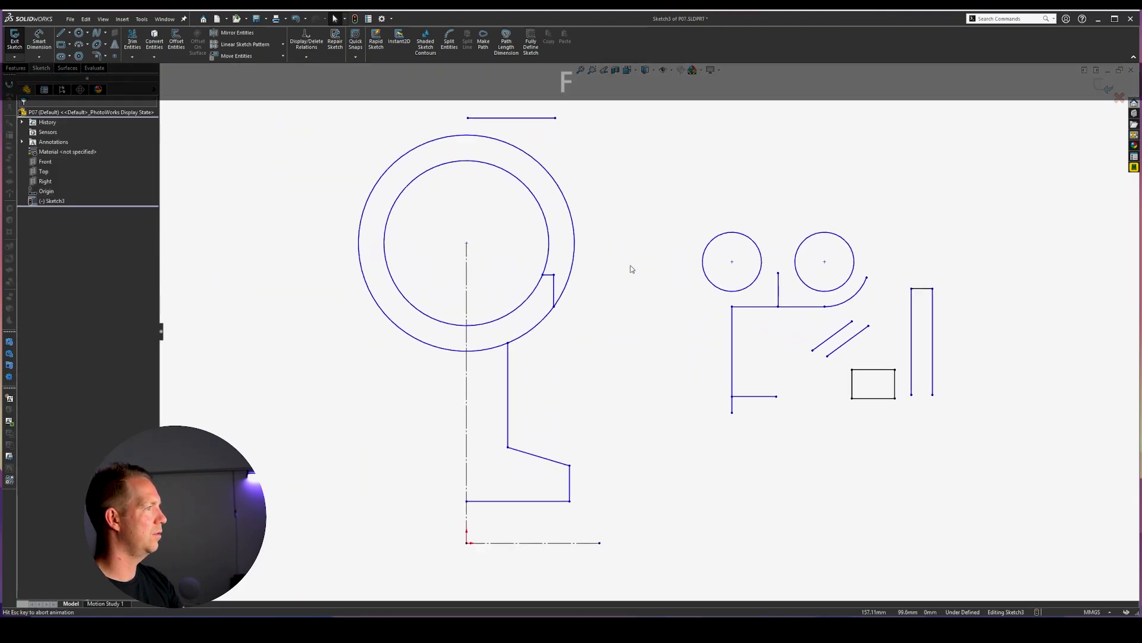
pyautogui.hotkey('ctrl', 'z')
# Attach the slanted line's upper endpoint to the long vertical line, make both lines perpendicular, and inspect that relation.
pyautogui.scroll(-5, 762, 336)
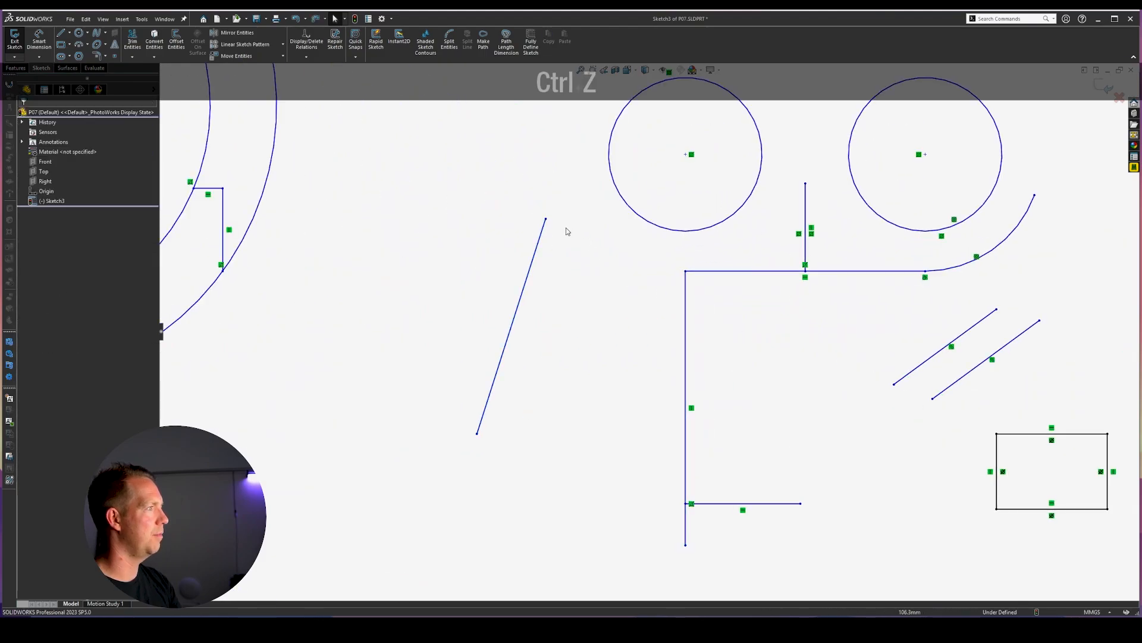
pyautogui.moveTo(543, 219); pyautogui.dragTo(630, 347)
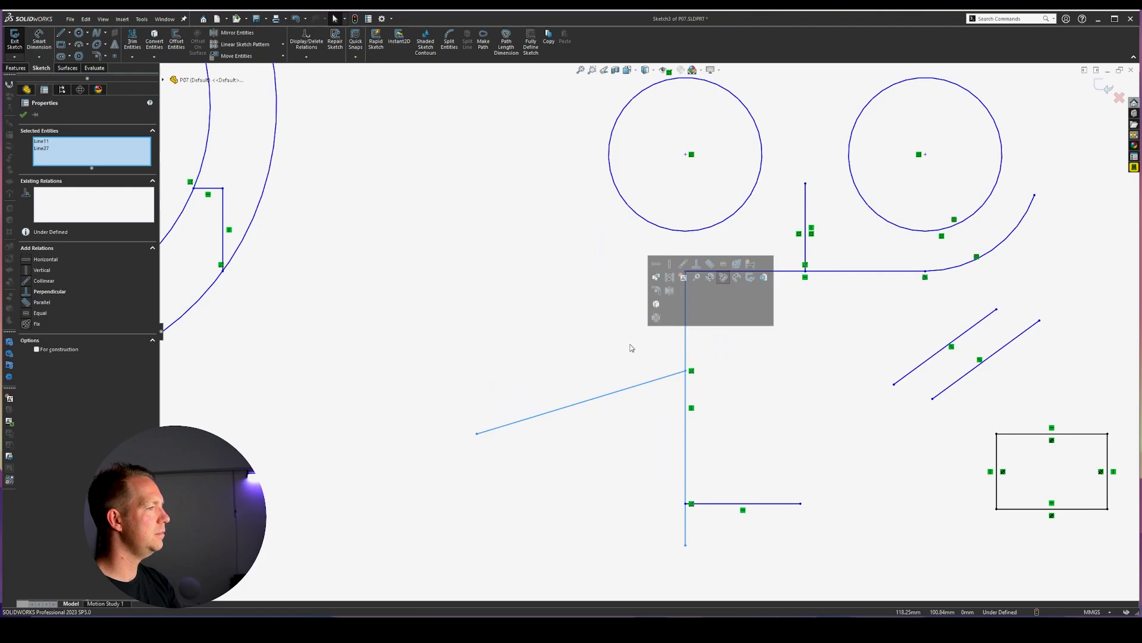
pyautogui.click(42, 291)
pyautogui.click(696, 406)
pyautogui.scroll(-2, 696, 407)
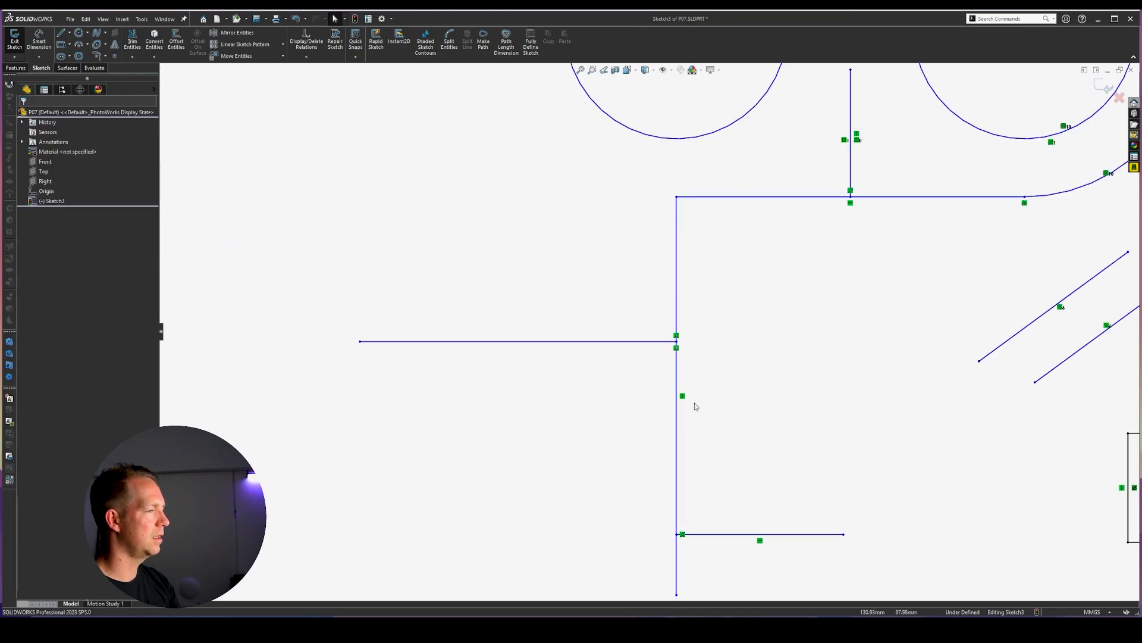
pyautogui.click(677, 348)
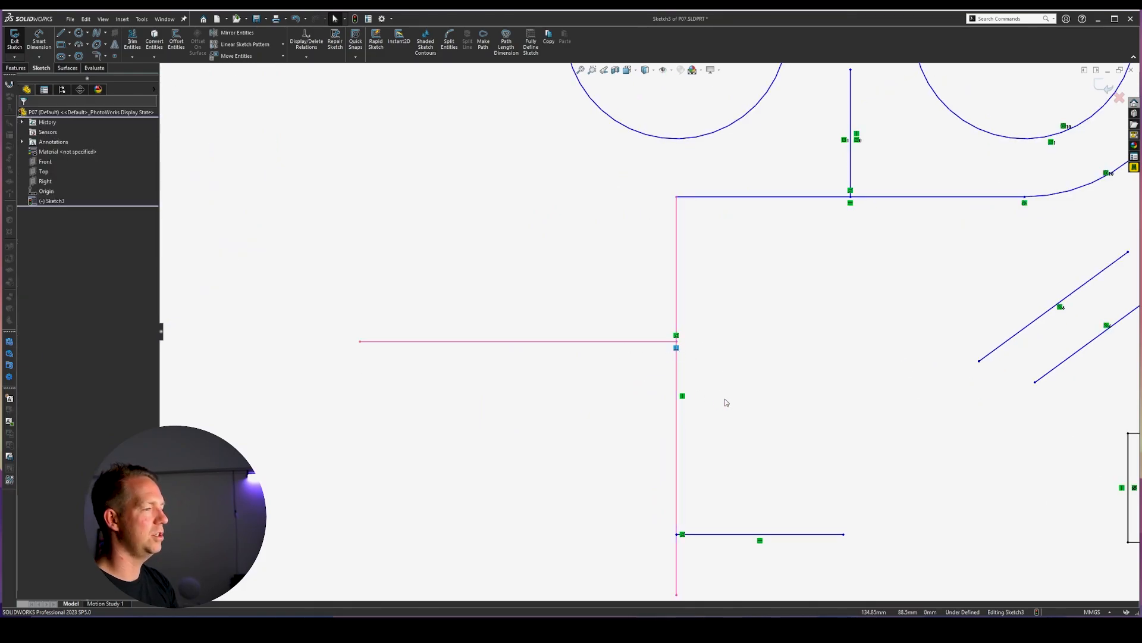
# Sketch four separate circles in a row above the mirrored circles, ranging from about 10.5 to 33 mm in diameter.
pyautogui.scroll(5, 724, 400)
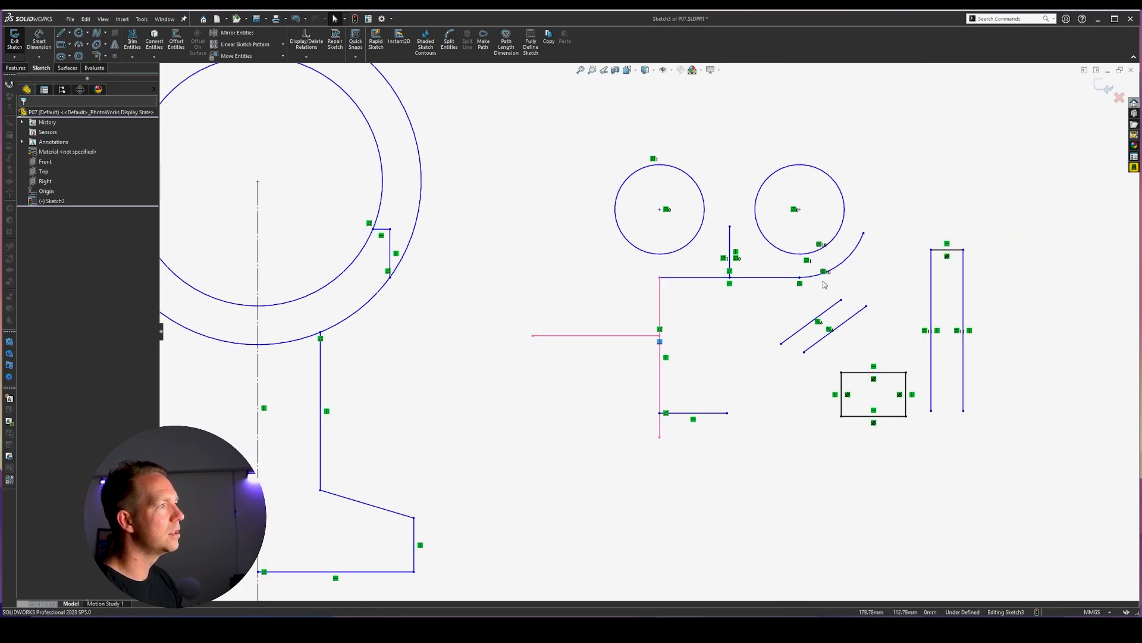
pyautogui.scroll(-2, 635, 401)
pyautogui.press('c')
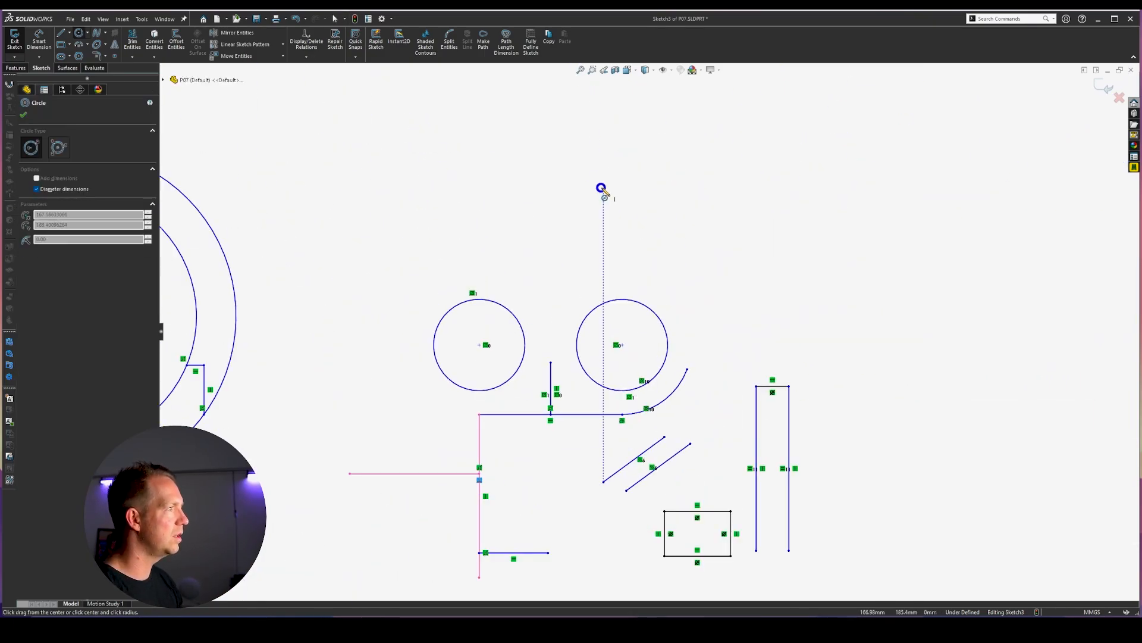
pyautogui.click(604, 188)
pyautogui.click(609, 204)
pyautogui.click(693, 193)
pyautogui.click(697, 209)
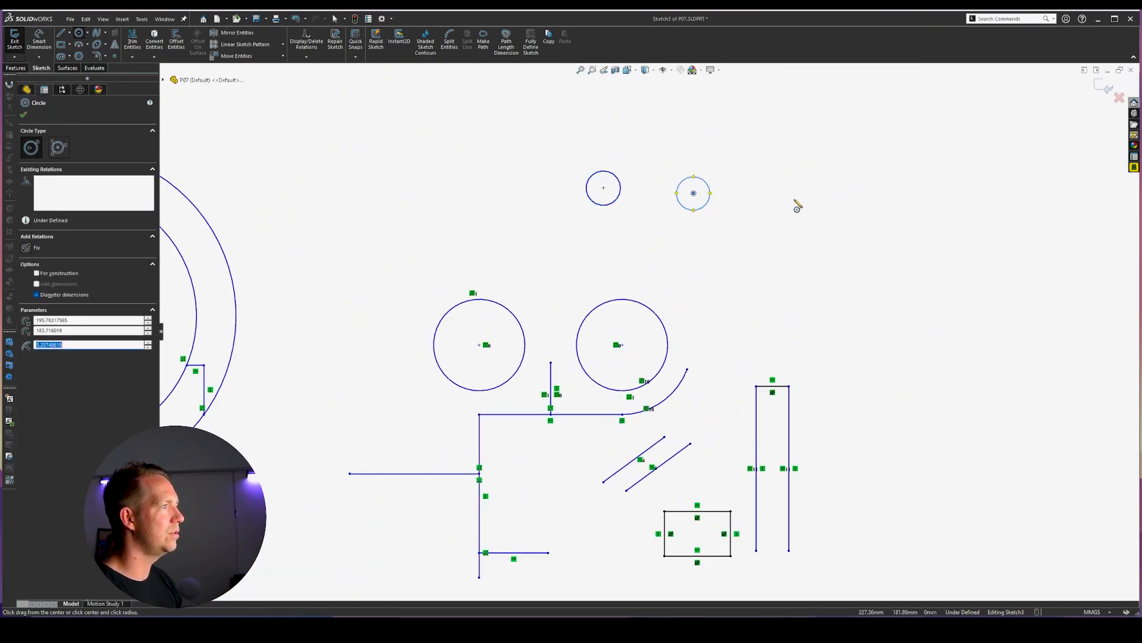
pyautogui.click(794, 199)
pyautogui.click(804, 225)
pyautogui.click(911, 205)
pyautogui.click(935, 252)
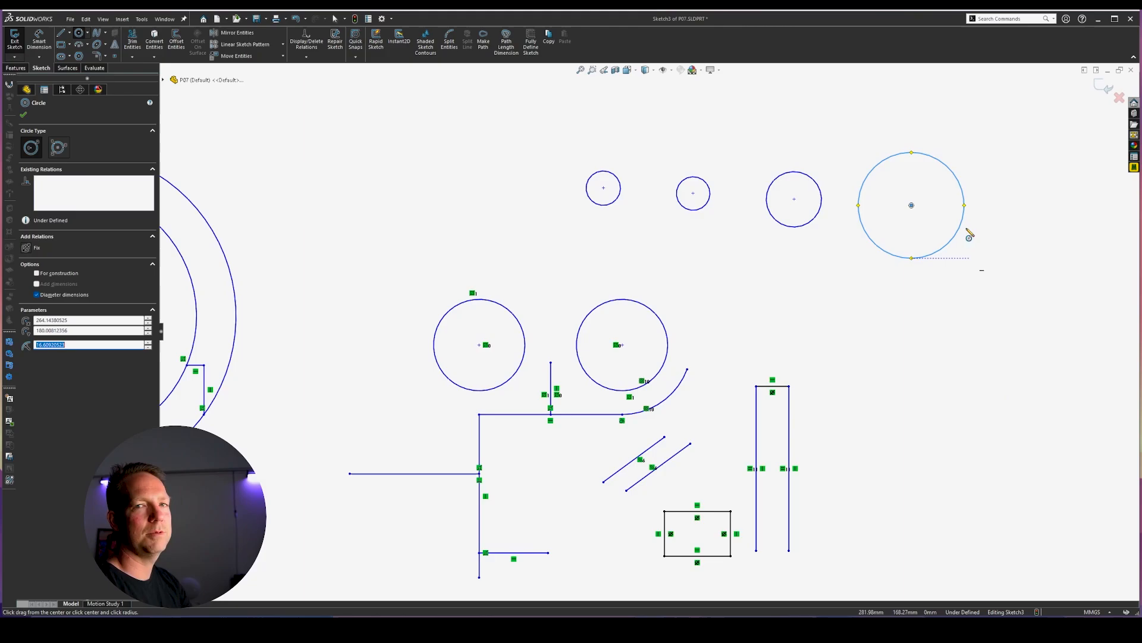
pyautogui.scroll(-2, 923, 123)
pyautogui.press('Escape')
pyautogui.press('Escape')
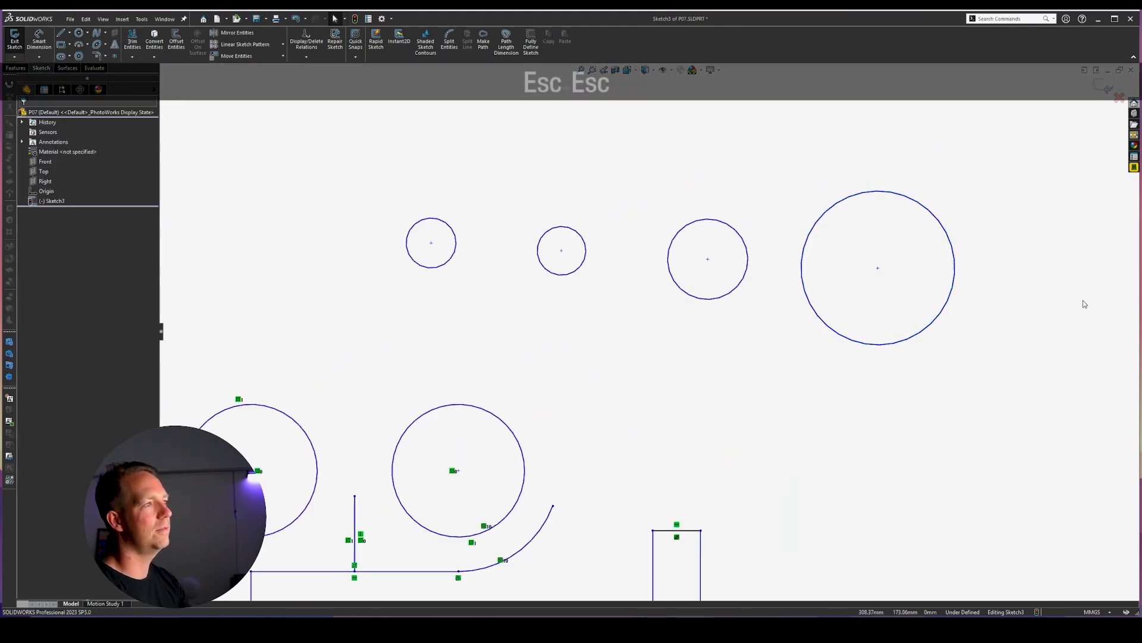
# Select the four circles in the row above the mirrored circles and give them an equal relation.
pyautogui.moveTo(1044, 343); pyautogui.dragTo(321, 160)
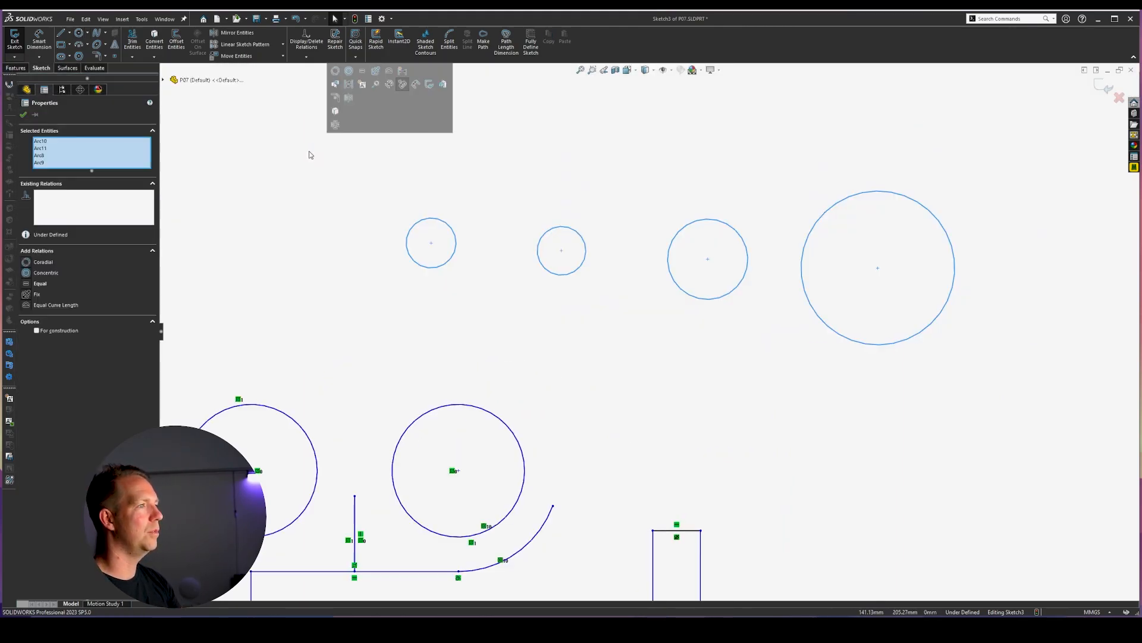
pyautogui.click(36, 284)
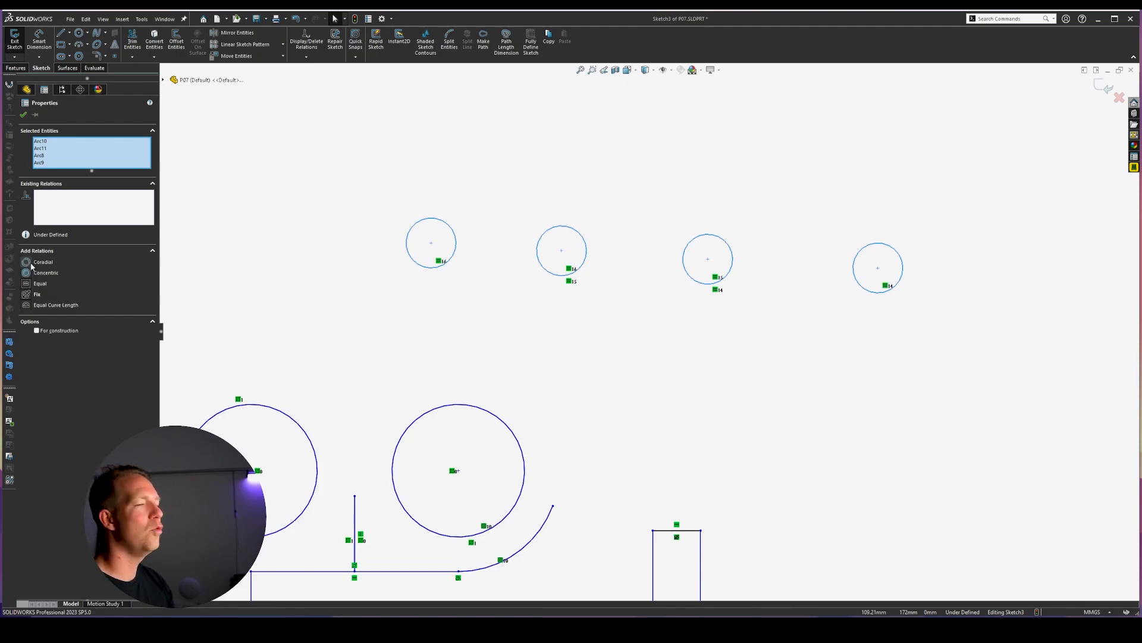
pyautogui.press('Escape')
# Sketch a smaller concentric circle inside the second circle of the row and alter its size.
pyautogui.press('c')
pyautogui.scroll(-5, 566, 225)
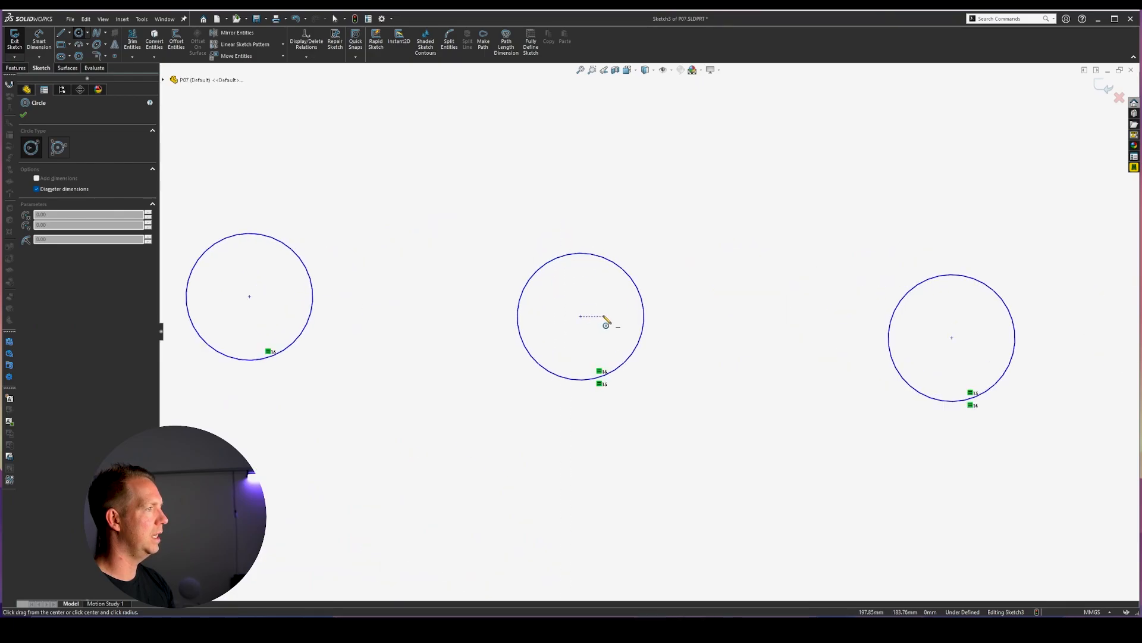
pyautogui.scroll(-3, 604, 316)
pyautogui.click(572, 321)
pyautogui.click(662, 319)
pyautogui.press('Escape')
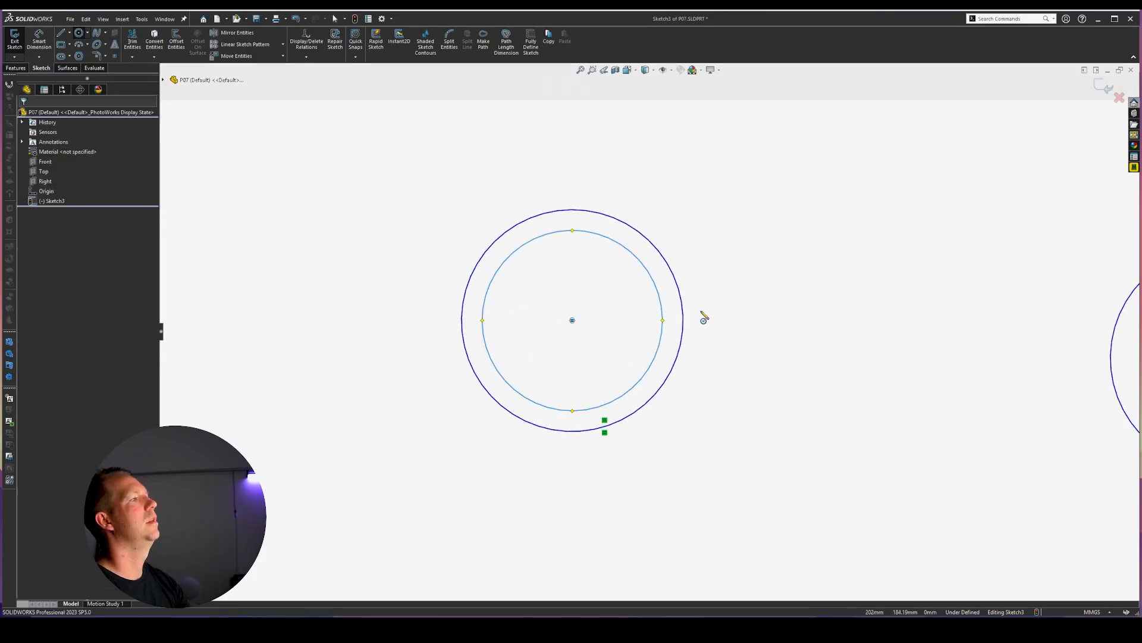
pyautogui.press('Escape')
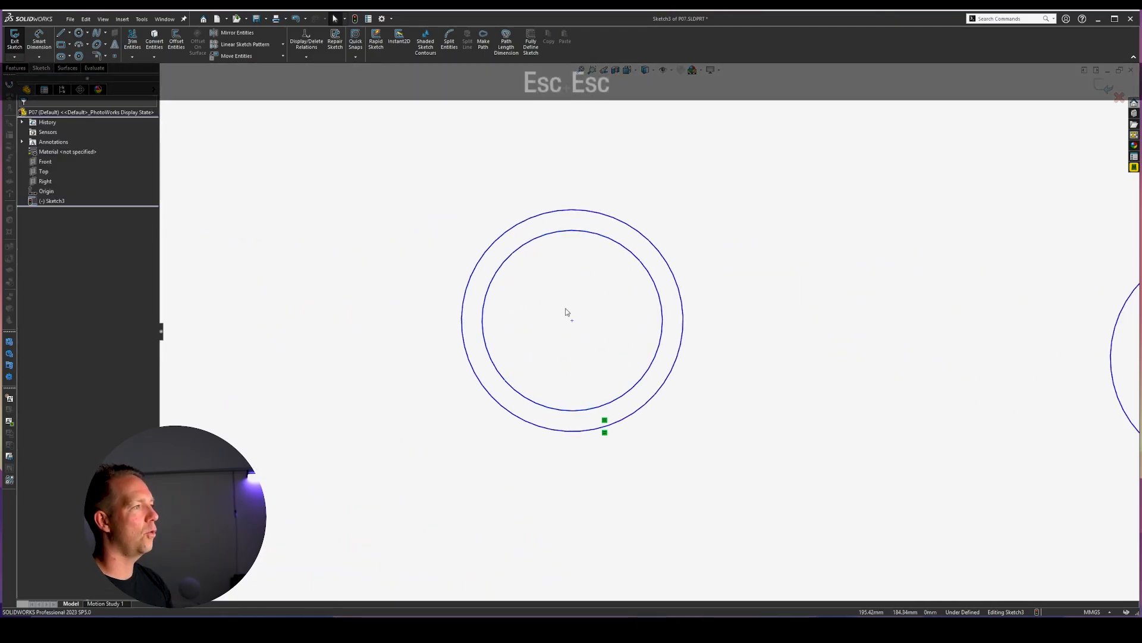
pyautogui.moveTo(657, 350); pyautogui.dragTo(706, 345)
pyautogui.moveTo(572, 320)
pyautogui.mouseDown()
pyautogui.moveTo(745, 230)
pyautogui.moveTo(431, 350)
pyautogui.moveTo(551, 332)
pyautogui.mouseUp()
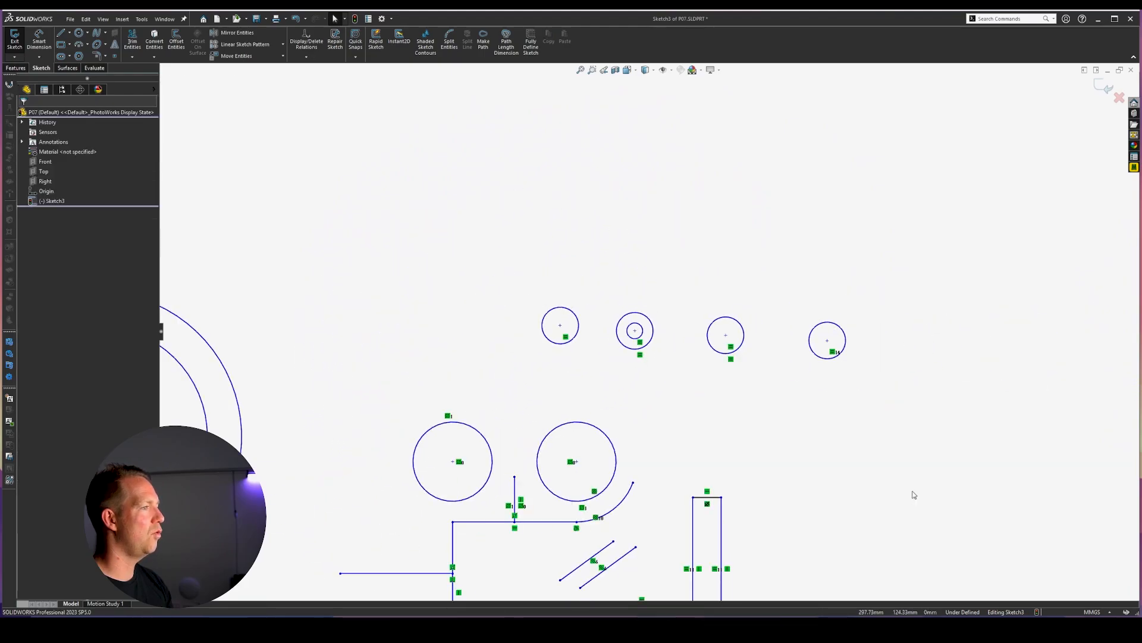
# Select the second circle and the smaller circle inside it and make them coradial.
pyautogui.scroll(3, 811, 480)
pyautogui.scroll(-1, 646, 380)
pyautogui.scroll(-1, 647, 380)
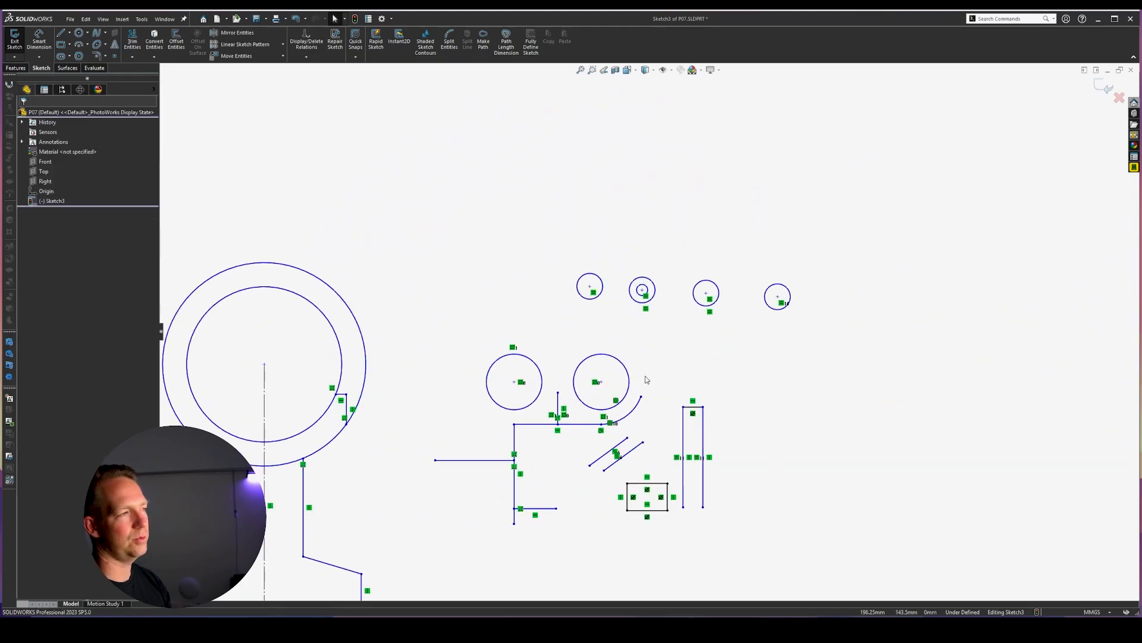
pyautogui.scroll(-4, 617, 301)
pyautogui.scroll(-3, 734, 272)
pyautogui.scroll(-4, 674, 351)
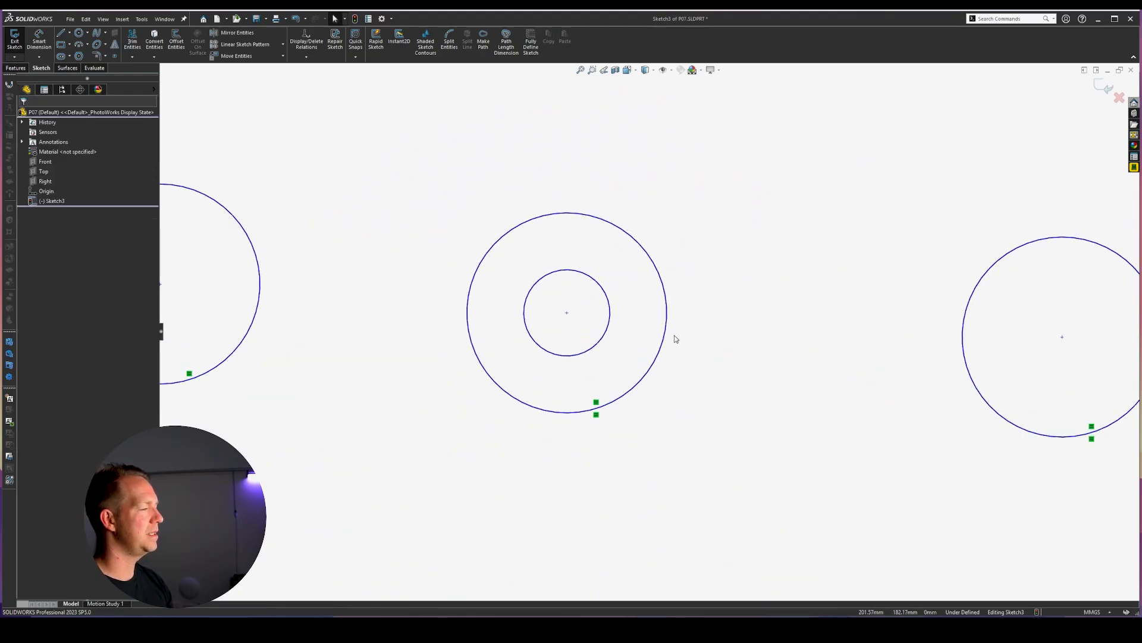
pyautogui.moveTo(684, 366); pyautogui.dragTo(592, 302)
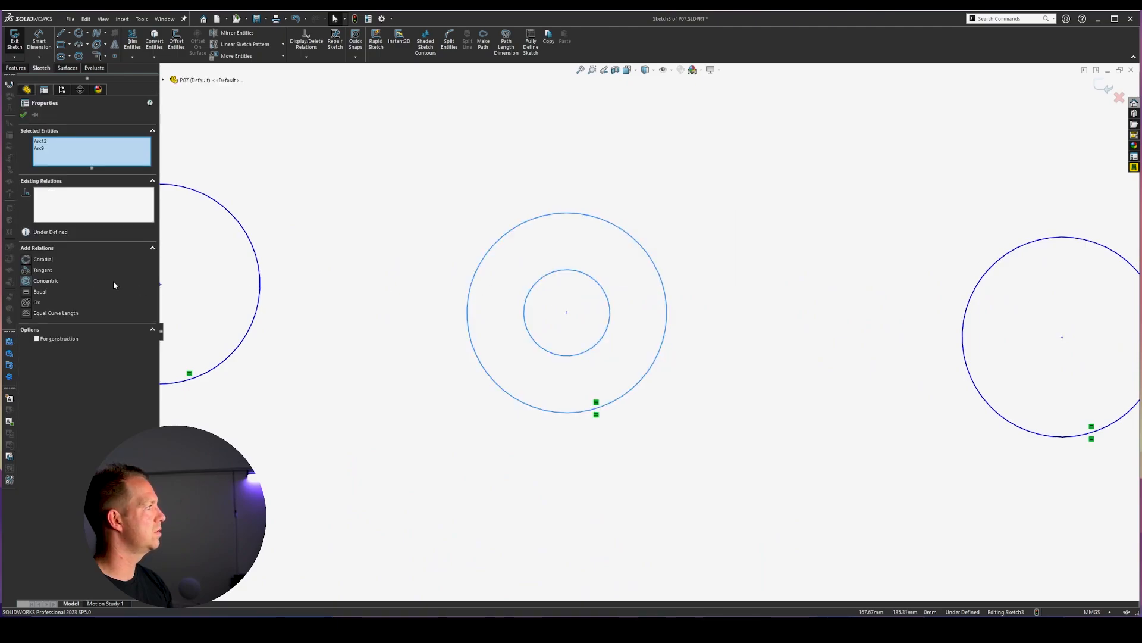
pyautogui.click(47, 260)
pyautogui.click(751, 470)
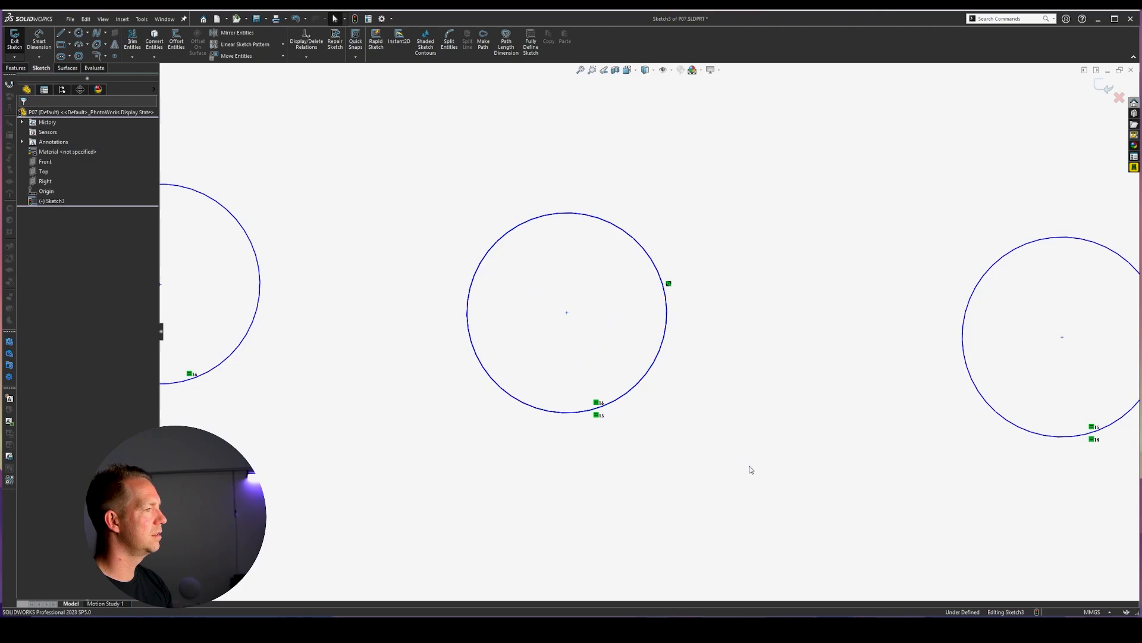
# Delete the two coincident circles at the second place in the row.
pyautogui.click(631, 390)
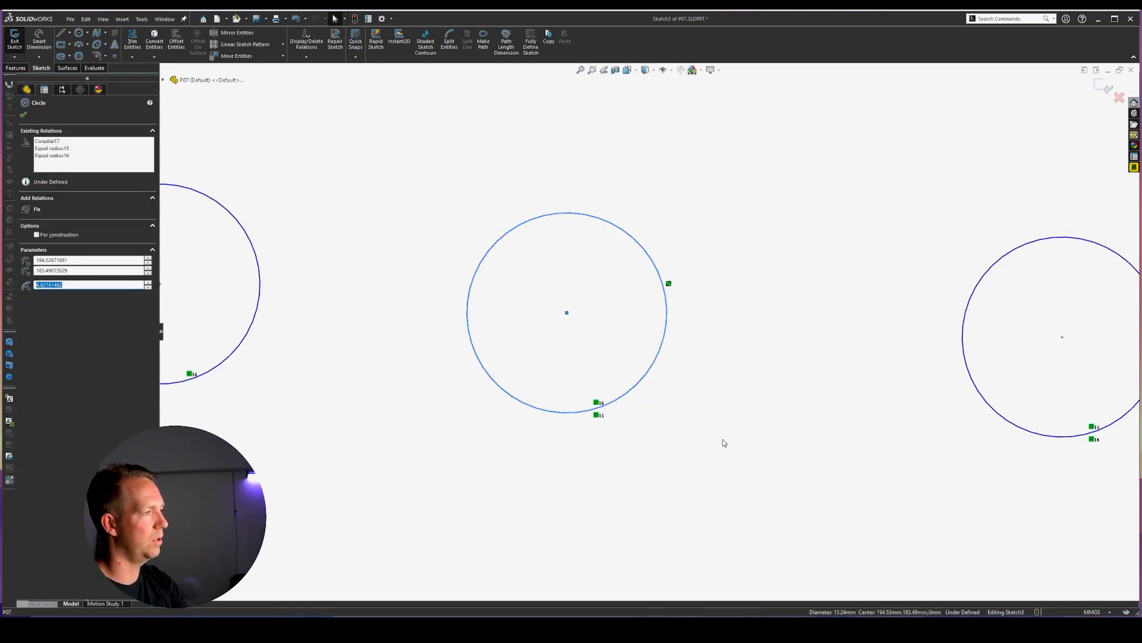
pyautogui.press('Delete')
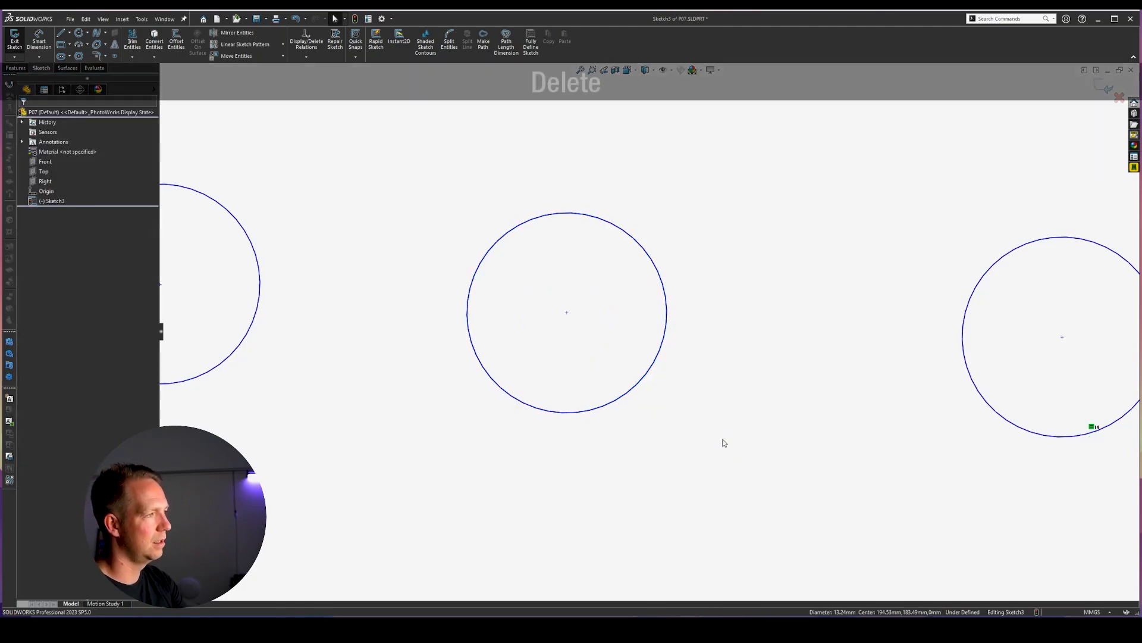
pyautogui.click(664, 343)
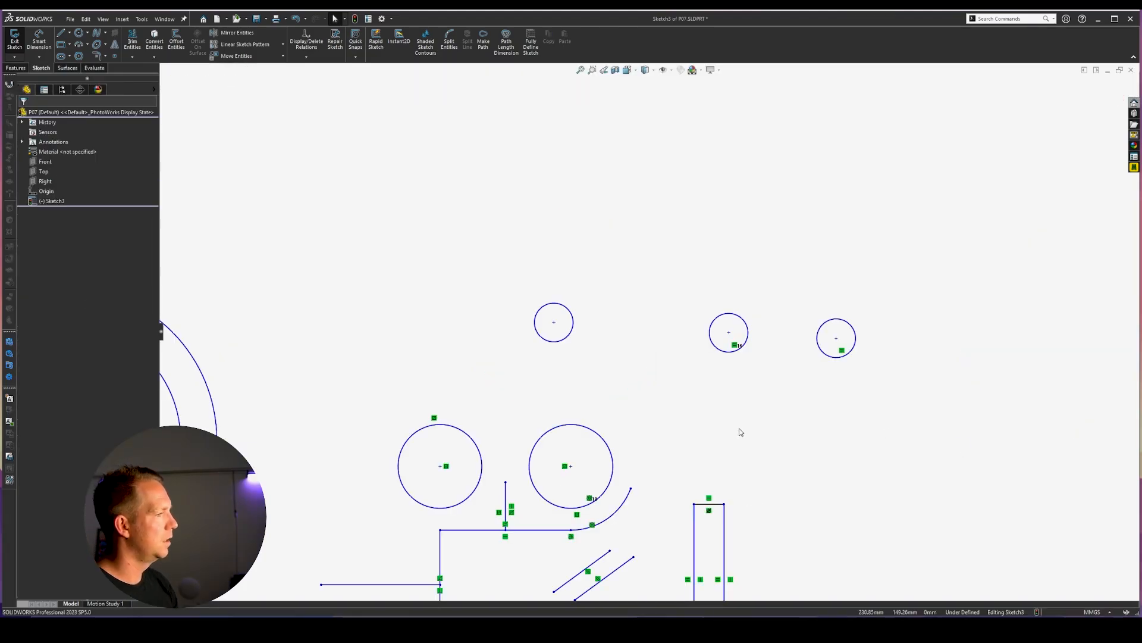
# Select all the example circles, lines, arc and rectangle beside the main profile and delete them.
pyautogui.scroll(3, 740, 431)
pyautogui.scroll(-3, 790, 492)
pyautogui.click(816, 401)
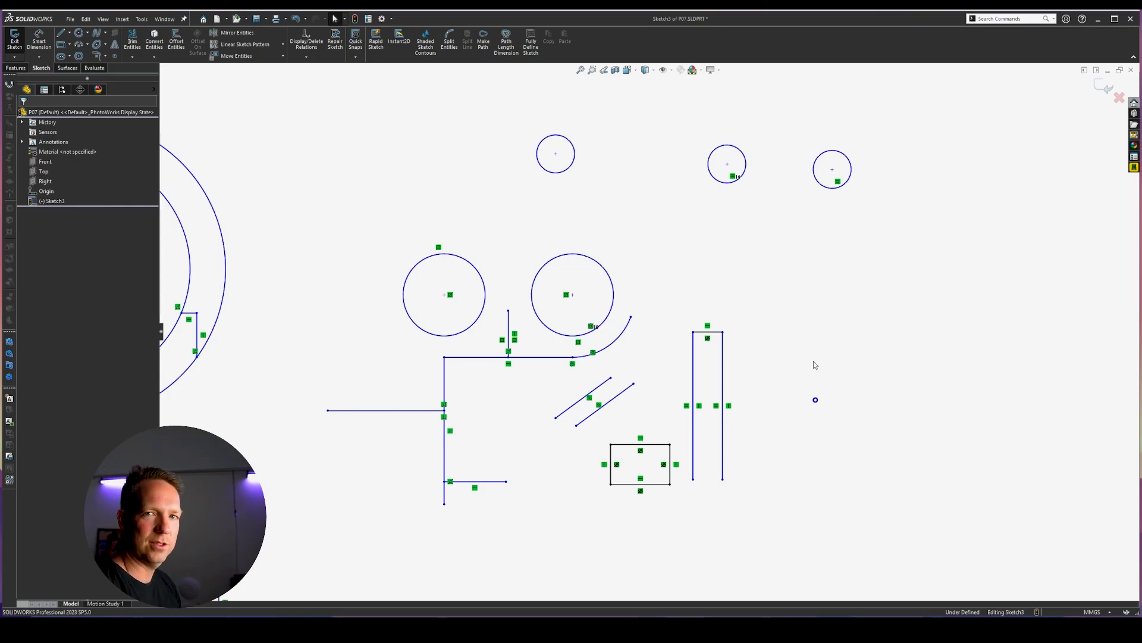
pyautogui.press('f')
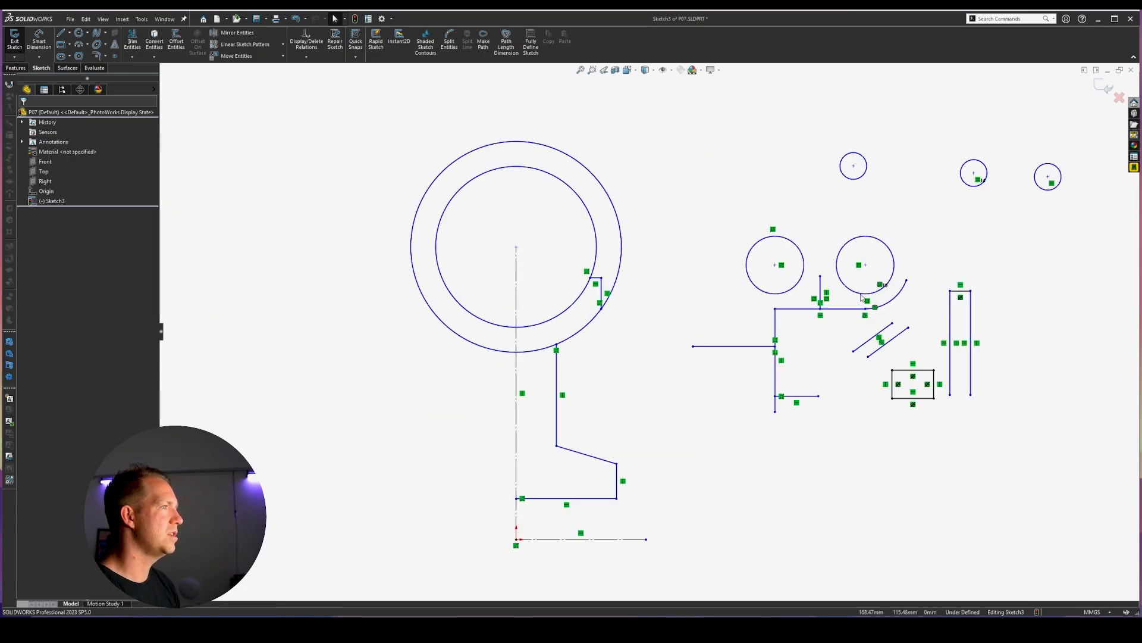
pyautogui.moveTo(684, 114)
pyautogui.mouseDown()
pyautogui.moveTo(1071, 374)
pyautogui.moveTo(1105, 455)
pyautogui.mouseUp()
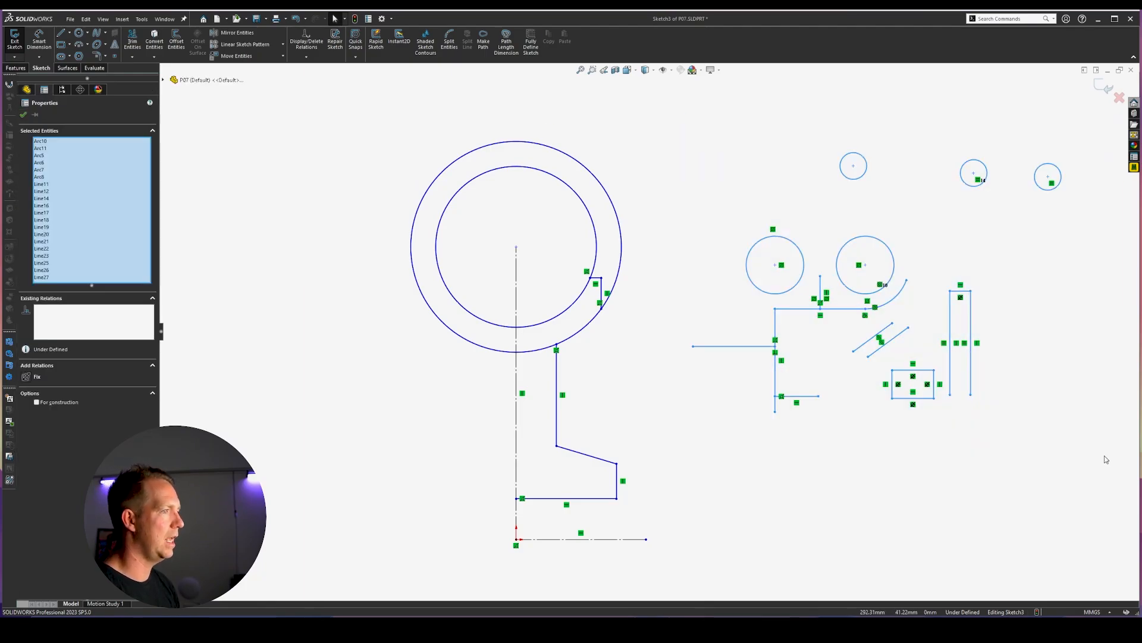
pyautogui.press('Delete')
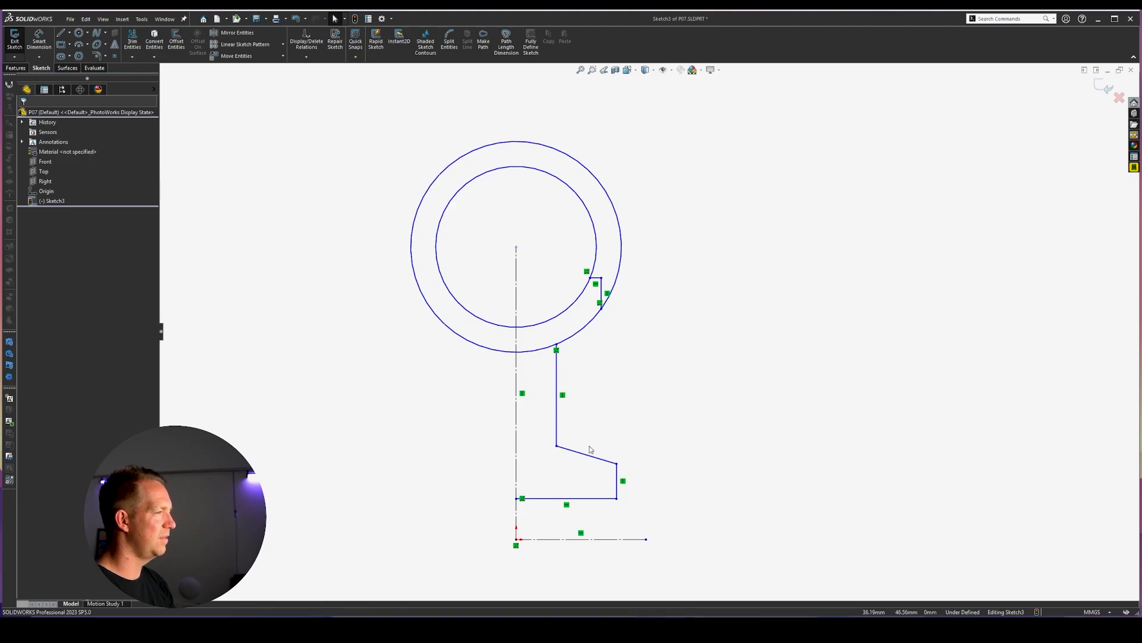
# Inspect the existing relation of the profile's horizontal base line.
pyautogui.scroll(-3, 591, 449)
pyautogui.scroll(2, 616, 206)
pyautogui.scroll(-1, 606, 188)
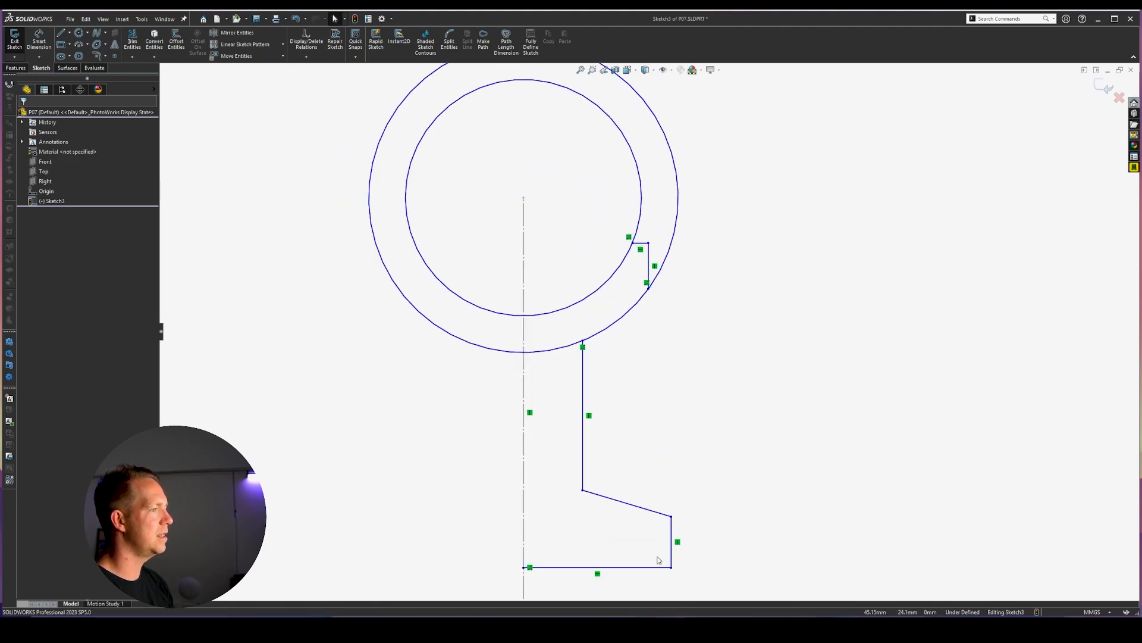
pyautogui.scroll(2, 657, 535)
pyautogui.scroll(-2, 652, 464)
pyautogui.click(629, 442)
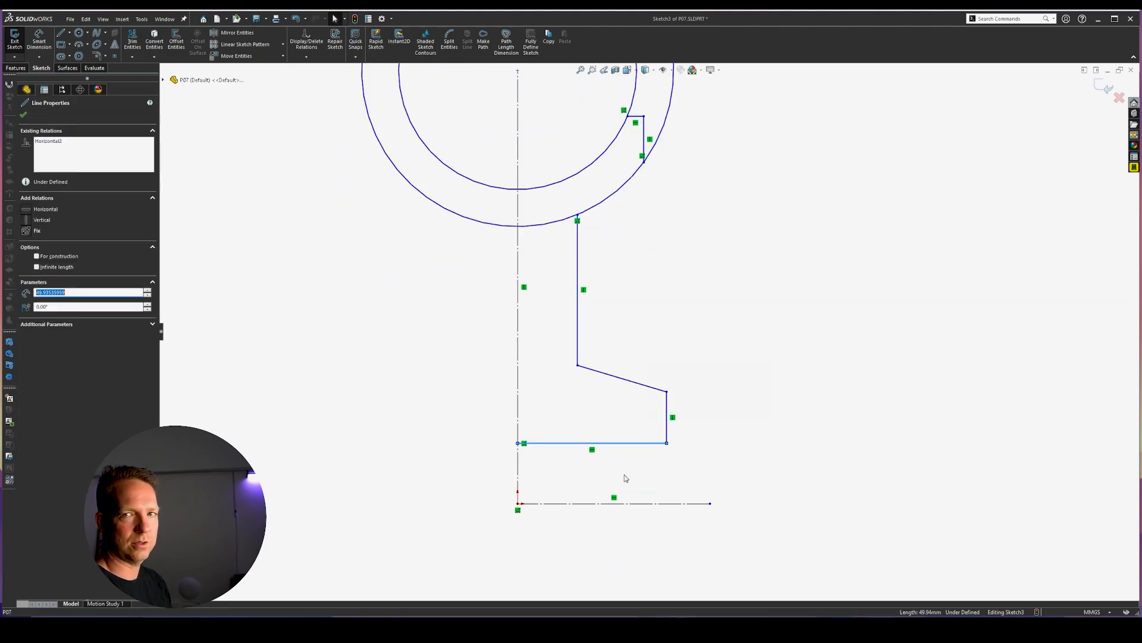
pyautogui.press('Escape')
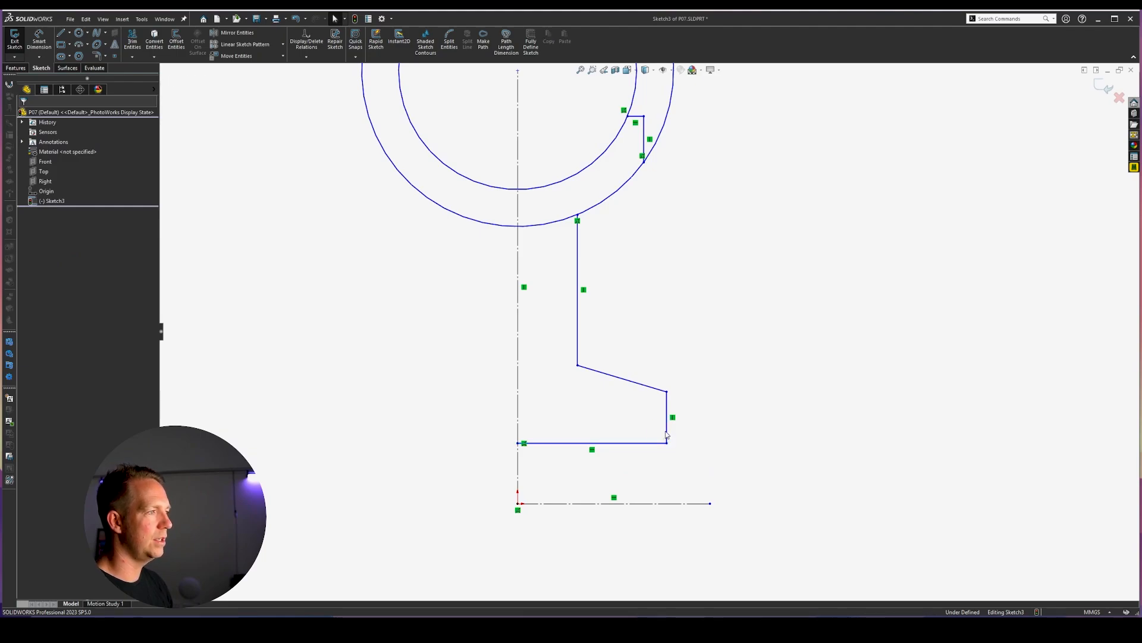
# Try a horizontal relation on the profile's slanted line, and undo it.
pyautogui.click(624, 379)
pyautogui.scroll(-2, 624, 379)
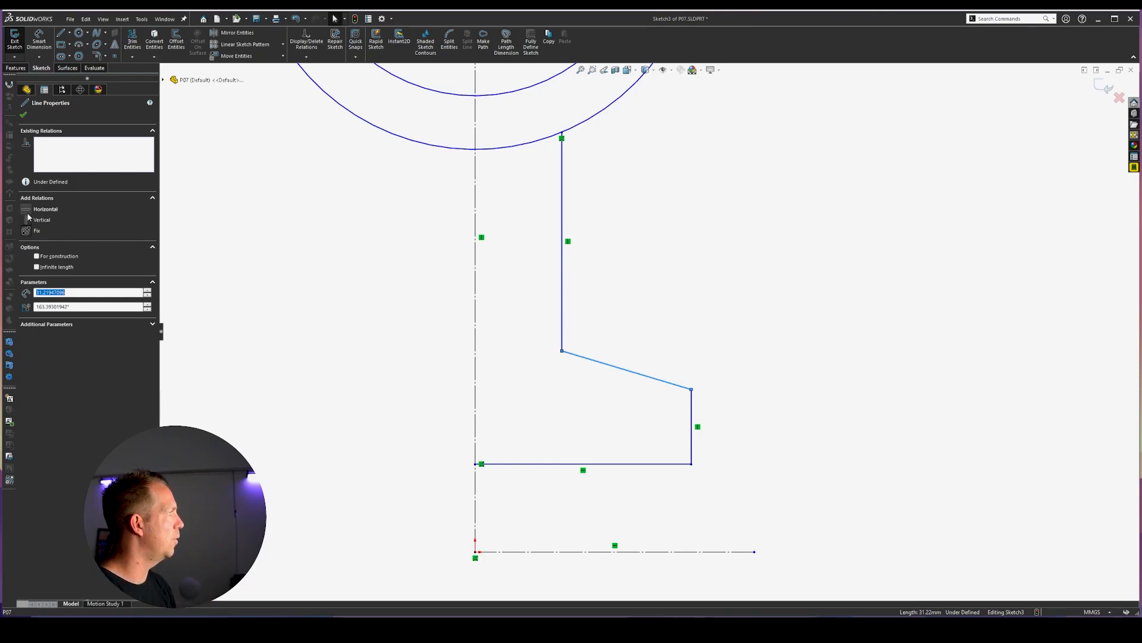
pyautogui.click(45, 209)
pyautogui.click(780, 281)
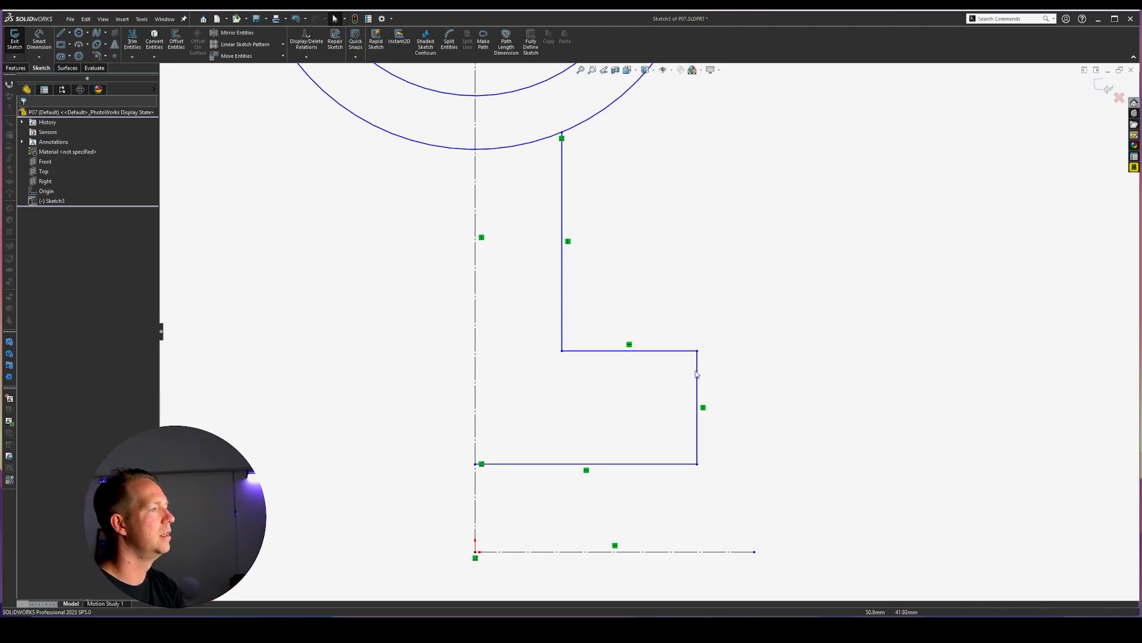
pyautogui.hotkey('ctrl', 'z')
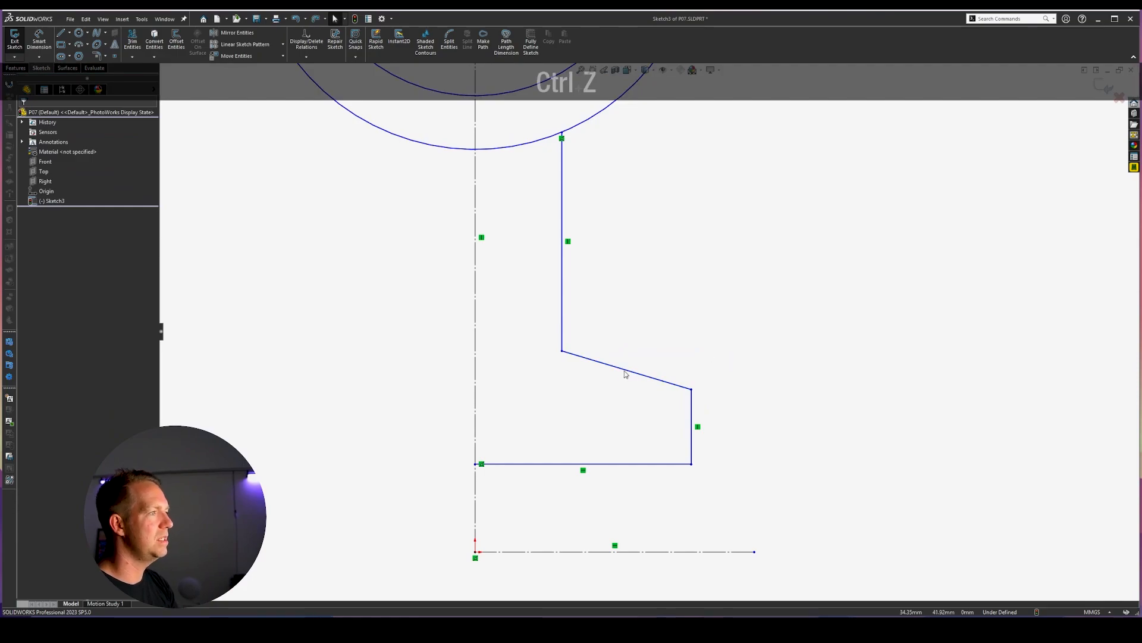
pyautogui.click(625, 370)
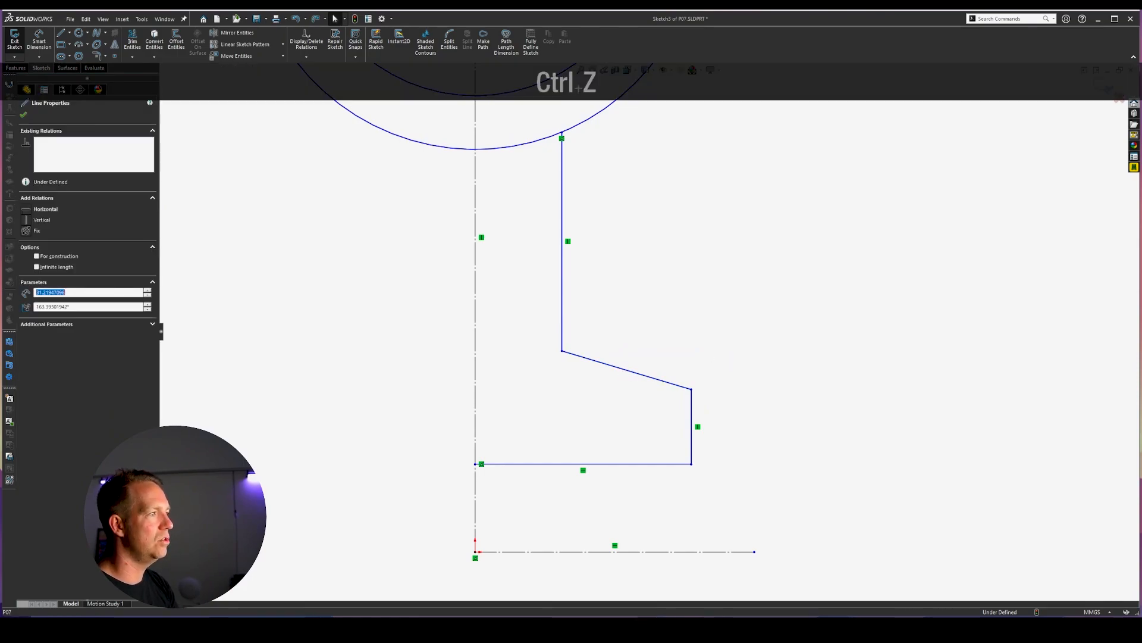
pyautogui.click(646, 402)
pyautogui.scroll(5, 602, 169)
pyautogui.scroll(-3, 625, 138)
pyautogui.scroll(-1, 661, 184)
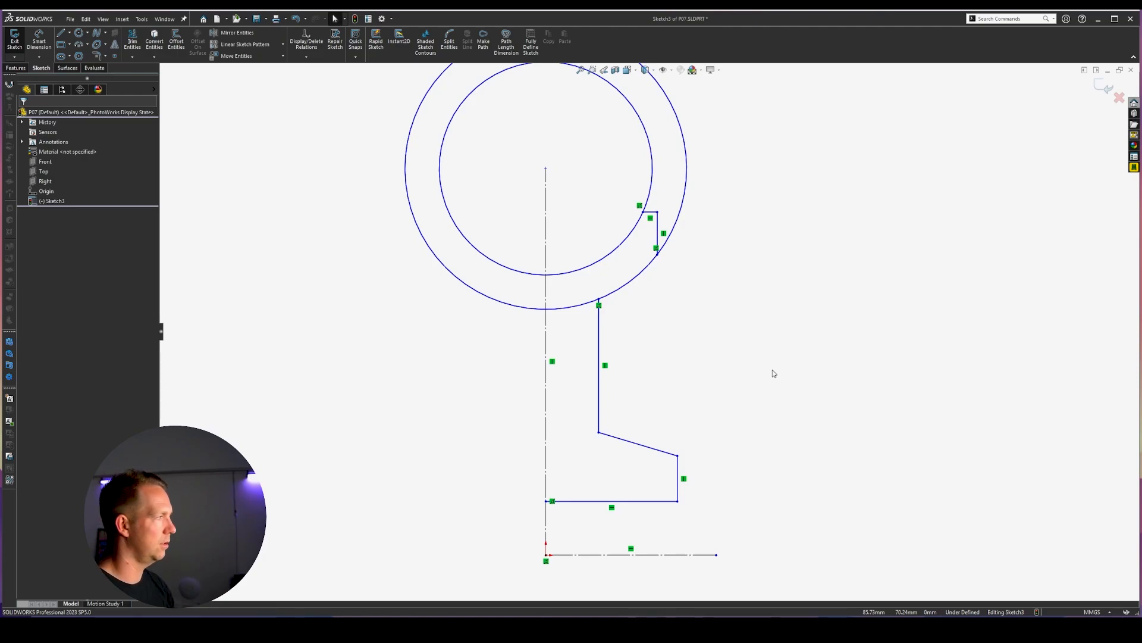
# Exit Sketch3 and save the part P07.
pyautogui.click(1105, 87)
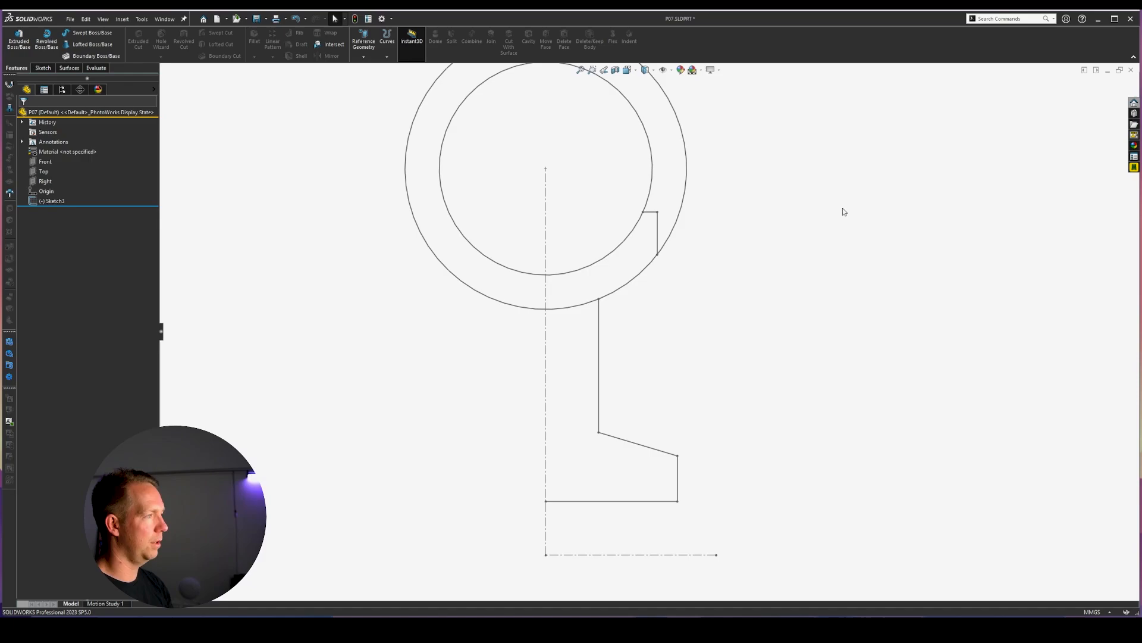
pyautogui.hotkey('ctrl', 's')
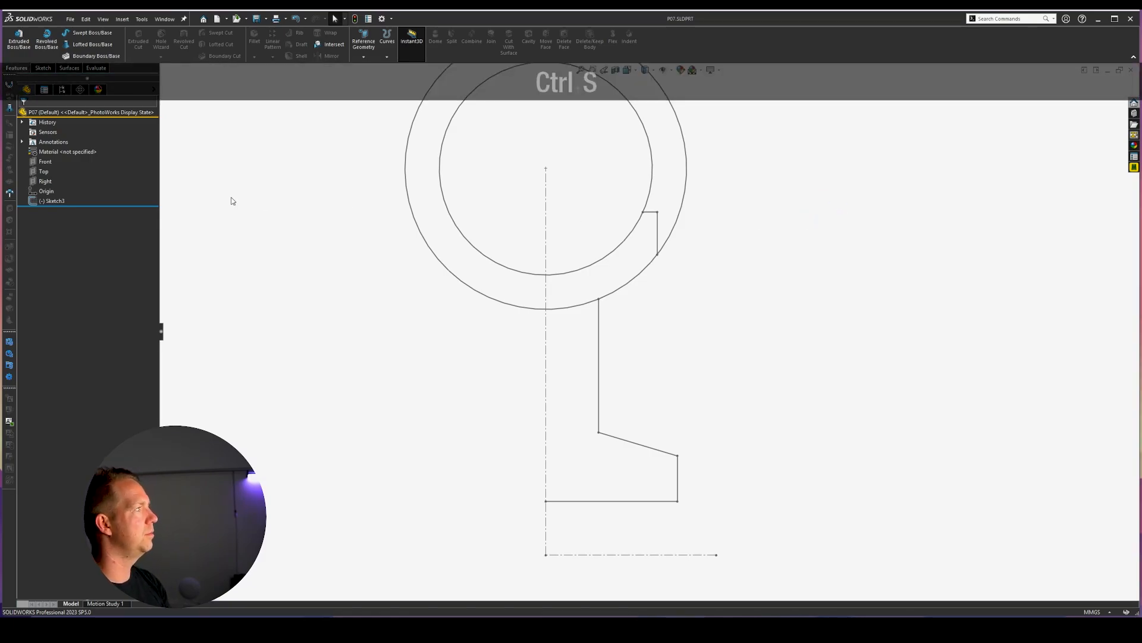
# Hide Sketch3 and start a new sketch on the Front plane.
pyautogui.click(48, 201)
pyautogui.click(46, 185)
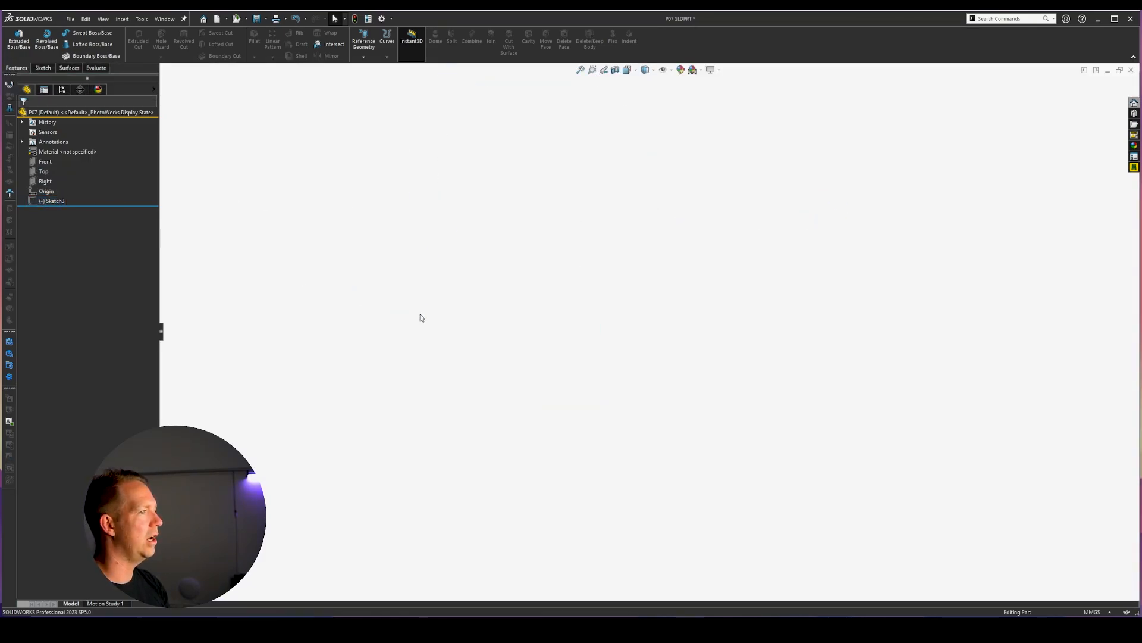
pyautogui.click(46, 162)
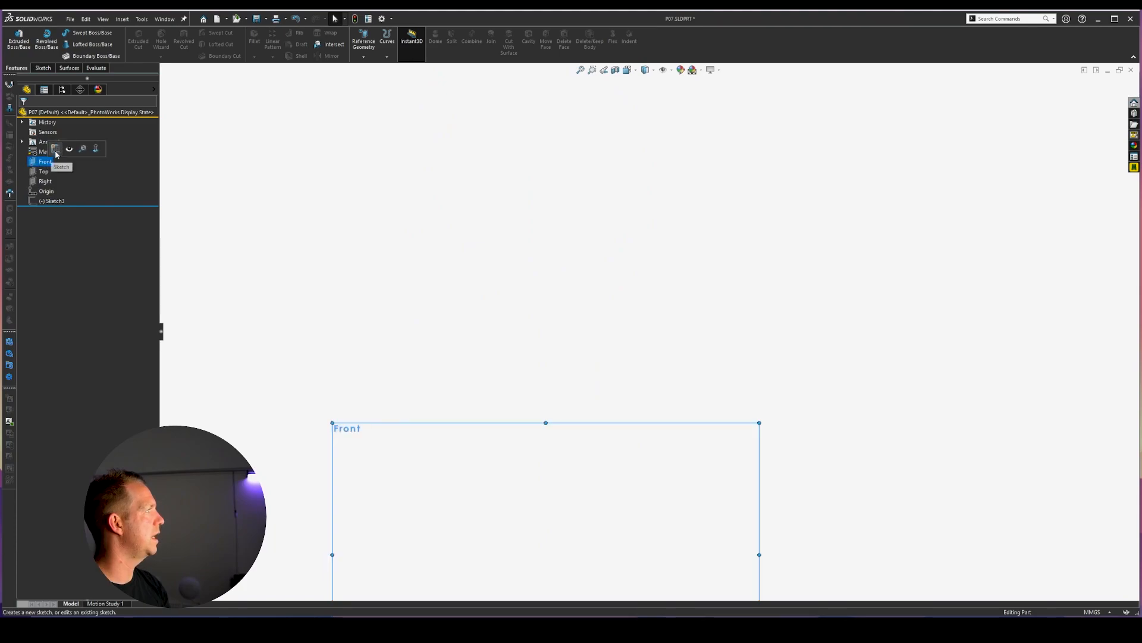
pyautogui.click(56, 151)
pyautogui.scroll(3, 631, 327)
pyautogui.scroll(-5, 654, 405)
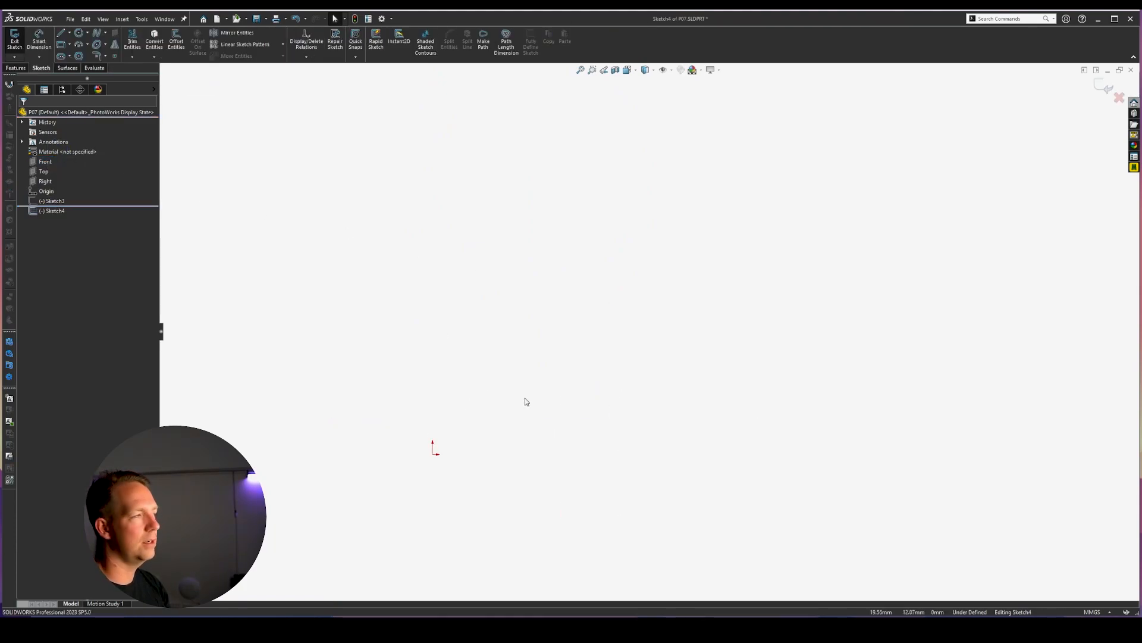
# Sketch a corner rectangle about 45 by 28.5 mm beside the origin, with its lower edge level with the origin.
pyautogui.click(60, 45)
pyautogui.click(570, 454)
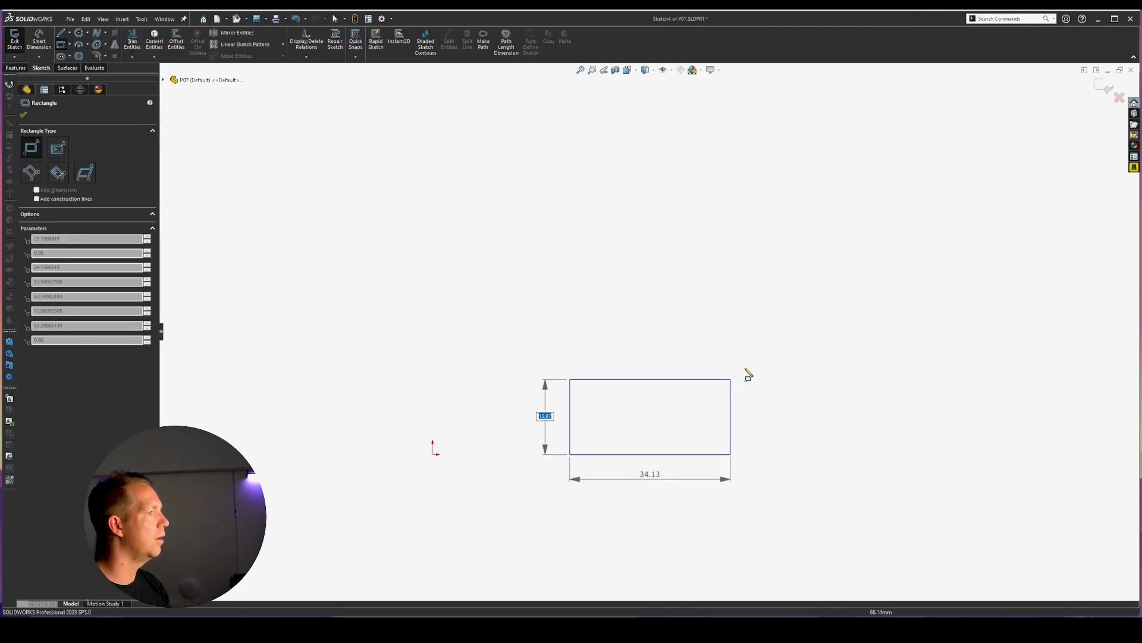
pyautogui.click(782, 320)
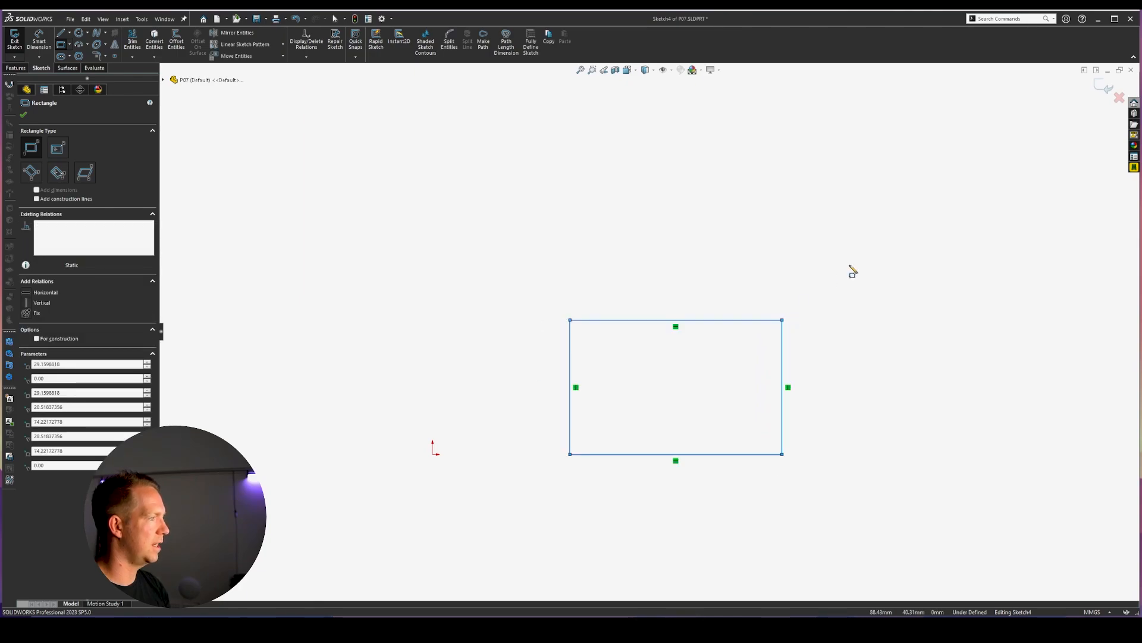
pyautogui.press('Escape')
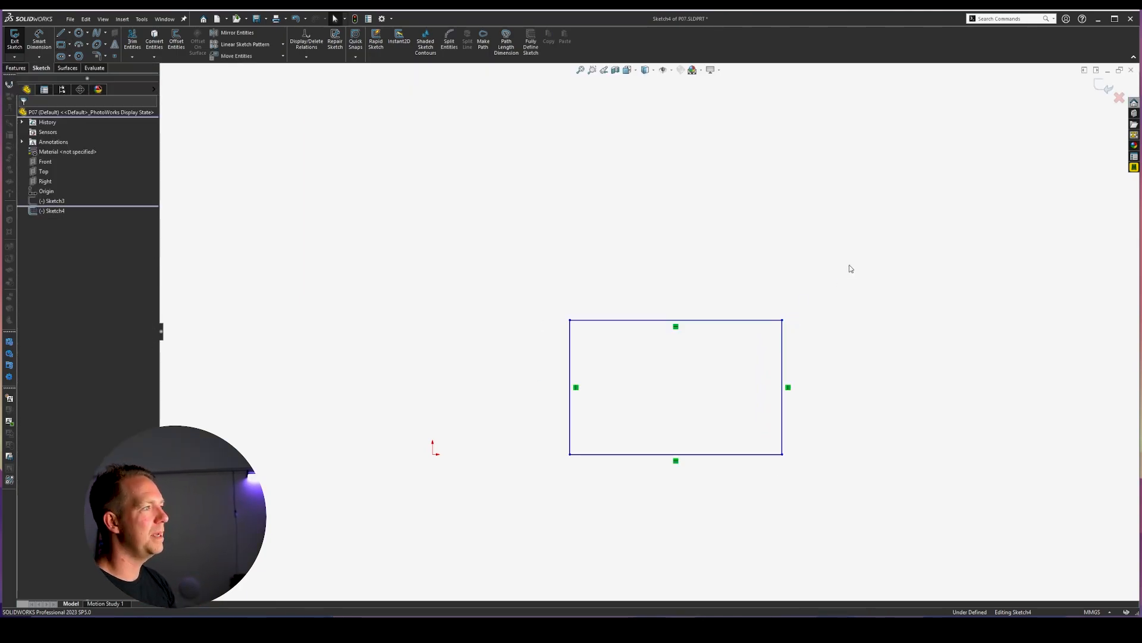
# Dimension the rectangle's lower edge and set its length to 50 mm.
pyautogui.click(40, 42)
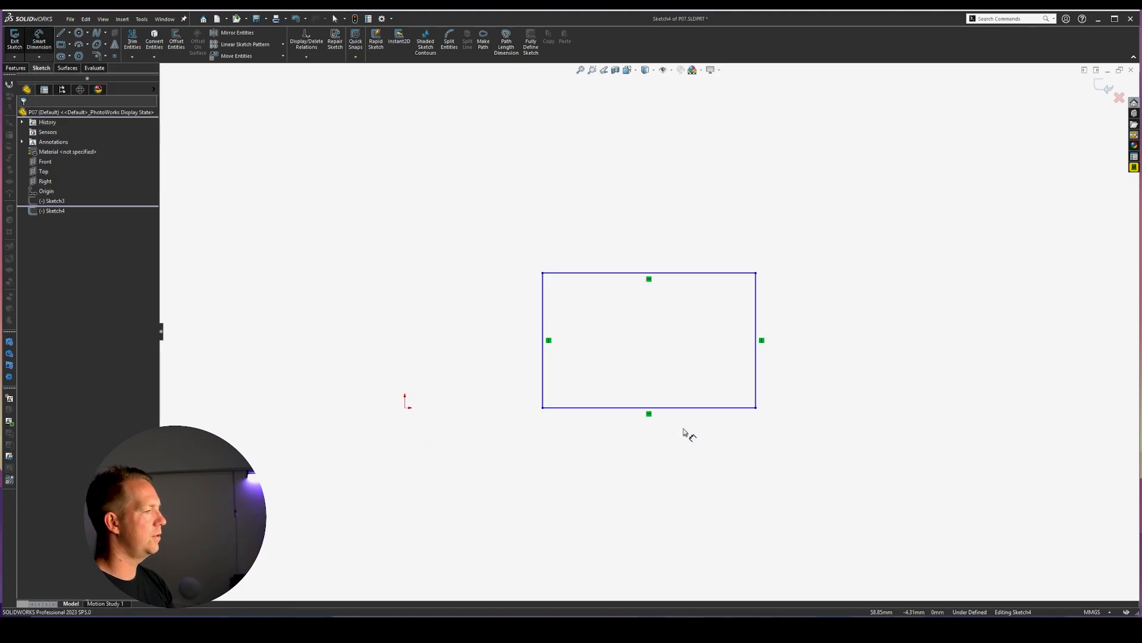
pyautogui.click(683, 408)
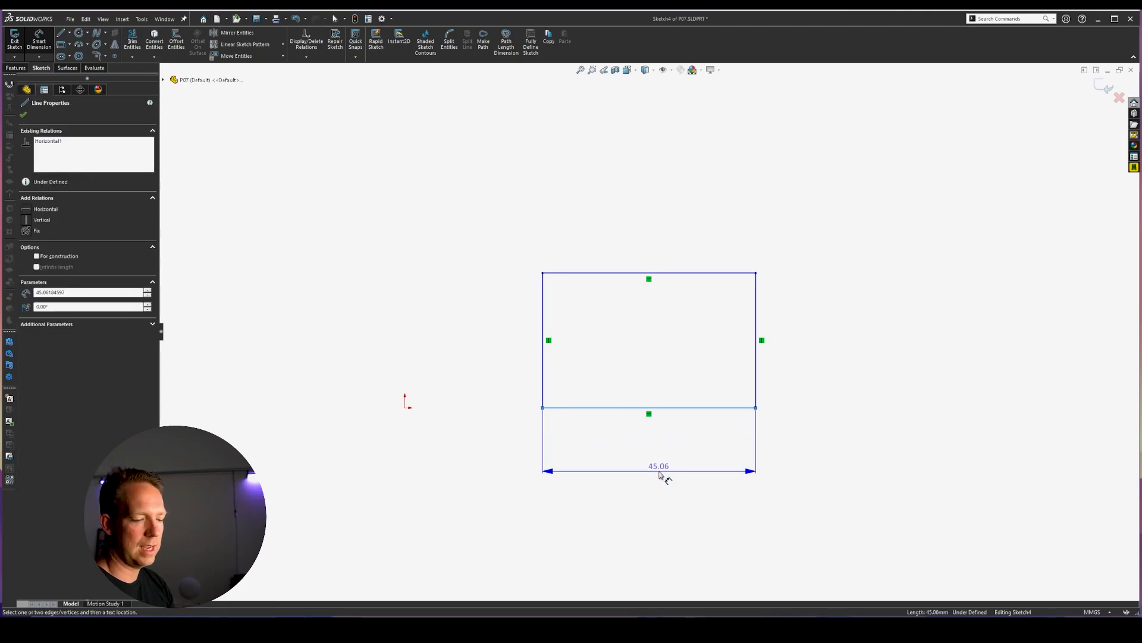
pyautogui.click(659, 474)
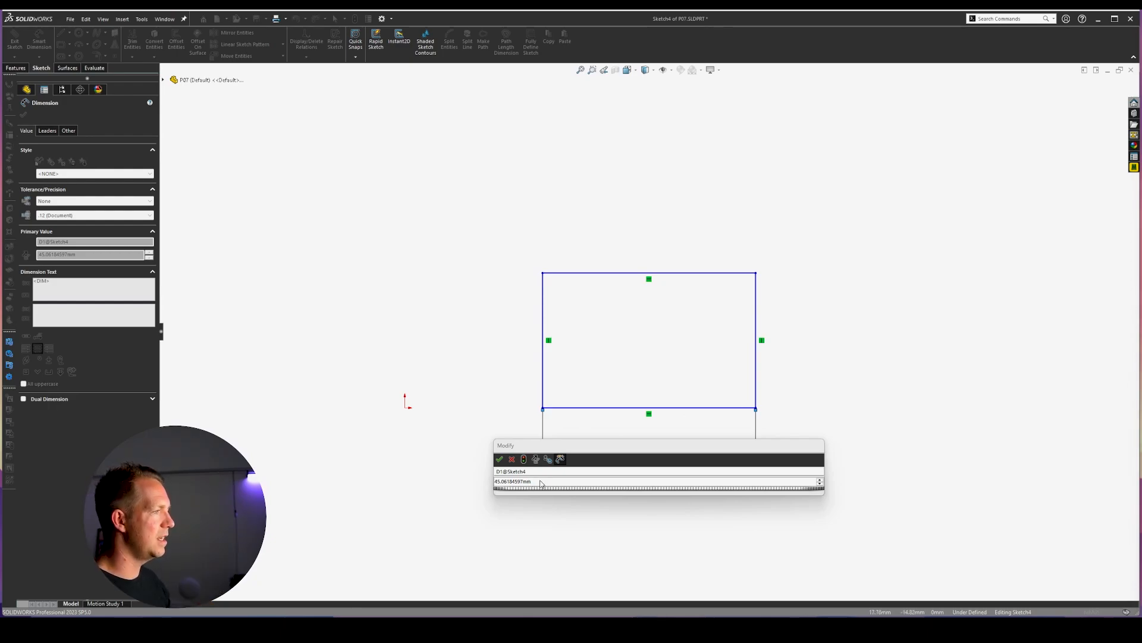
pyautogui.click(782, 462)
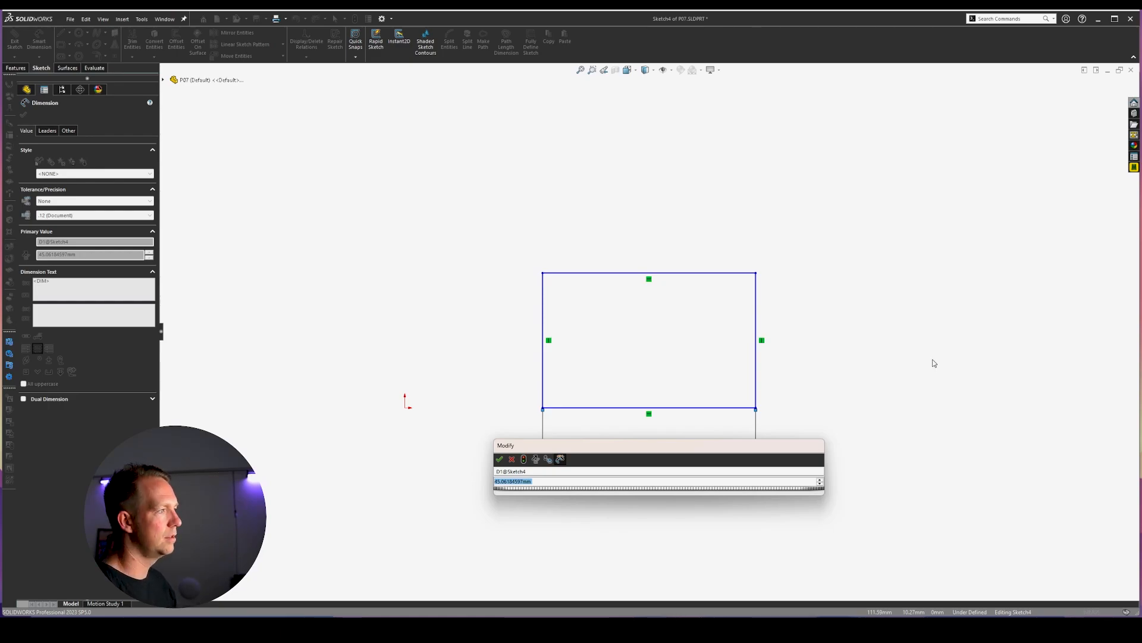
pyautogui.write('50')
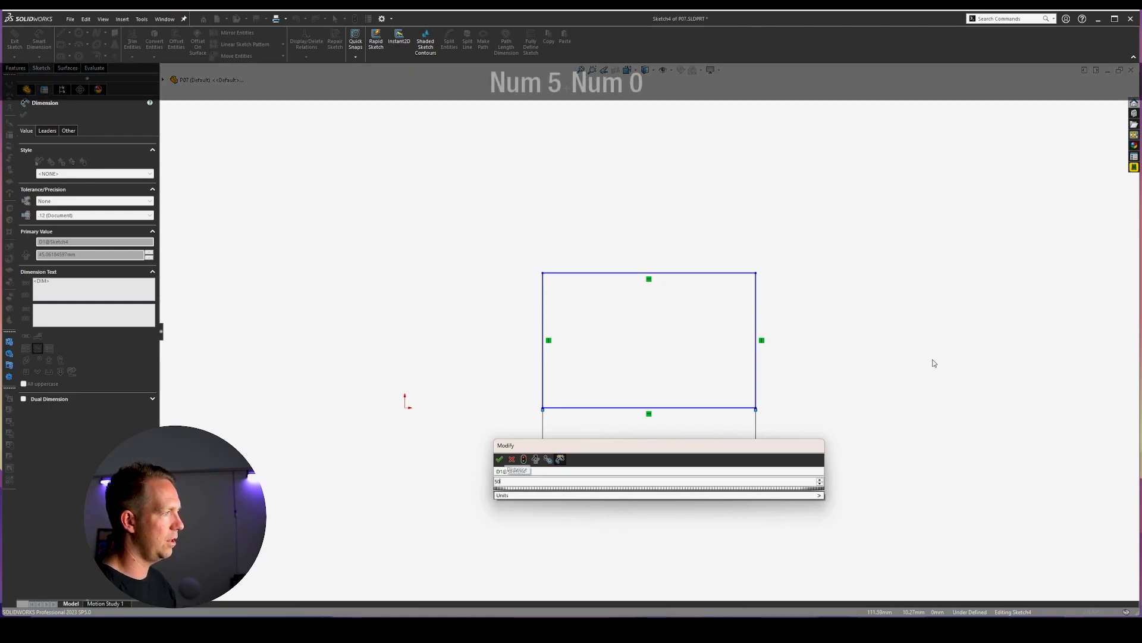
pyautogui.press('Return')
pyautogui.click(922, 350)
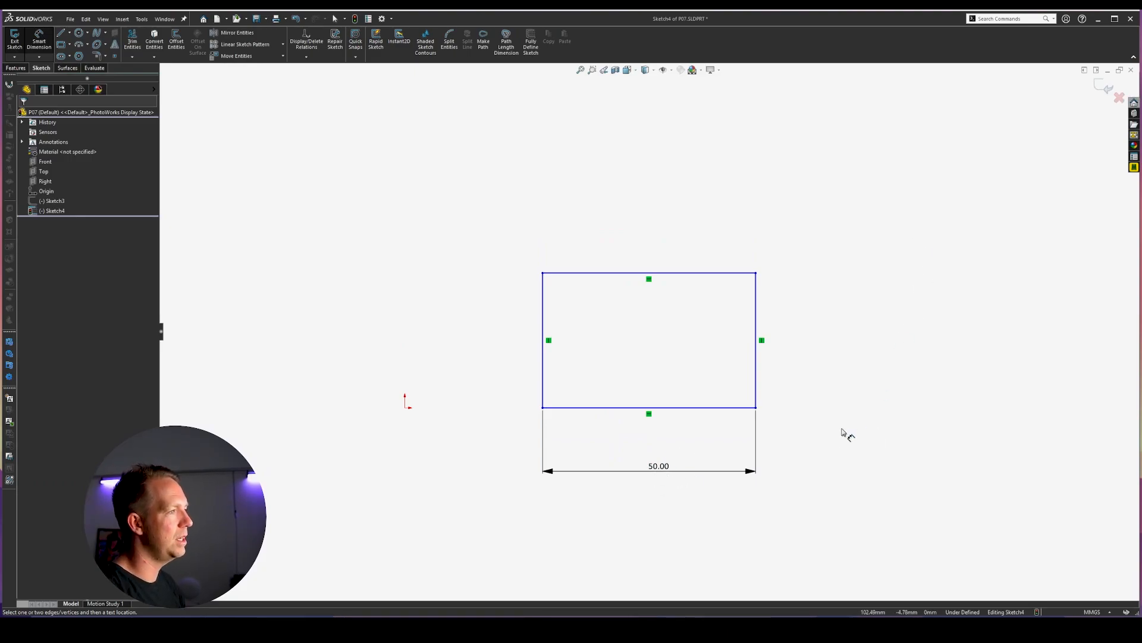
# Dimension the distance between the rectangle's lower and upper edges and set it to 30 mm.
pyautogui.click(756, 377)
pyautogui.press('Escape')
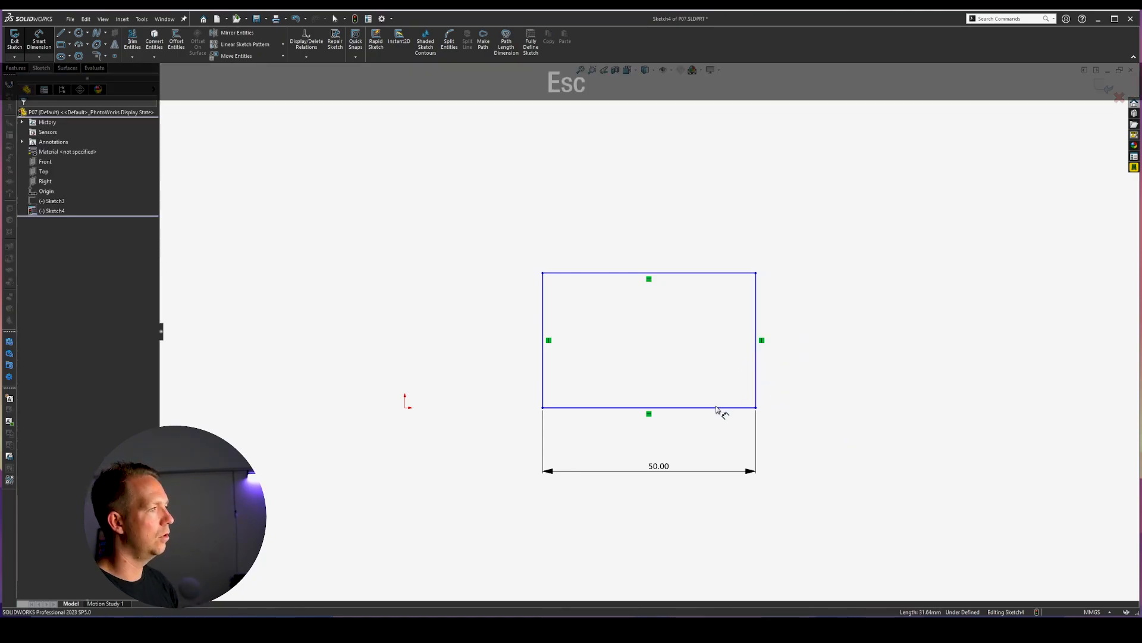
pyautogui.click(714, 411)
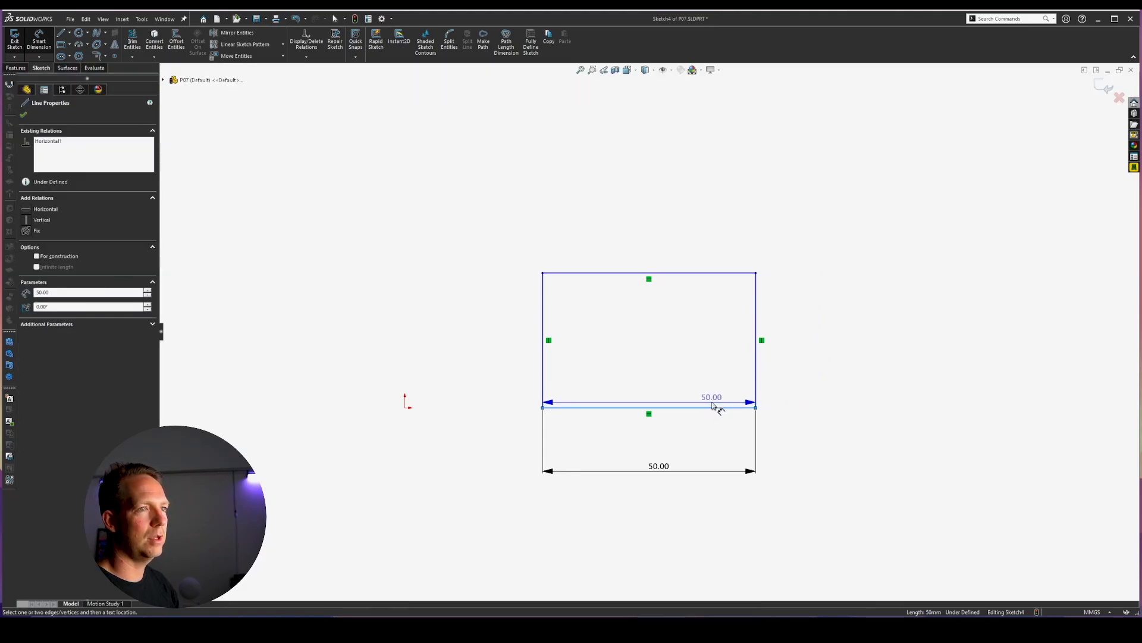
pyautogui.click(721, 275)
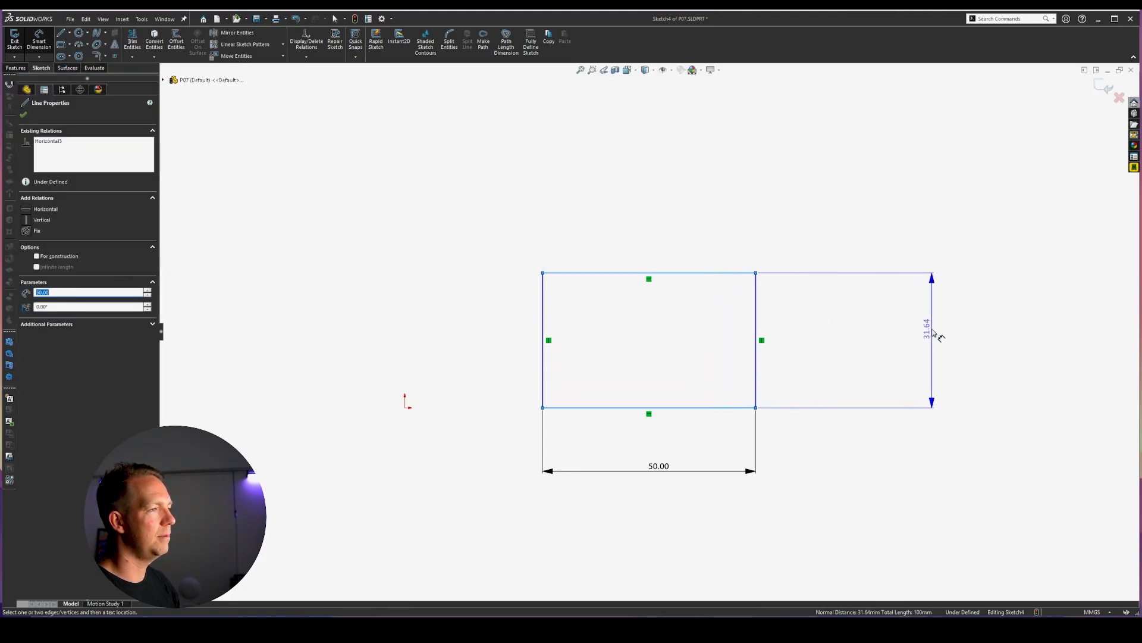
pyautogui.click(877, 331)
pyautogui.write('30')
pyautogui.press('Return')
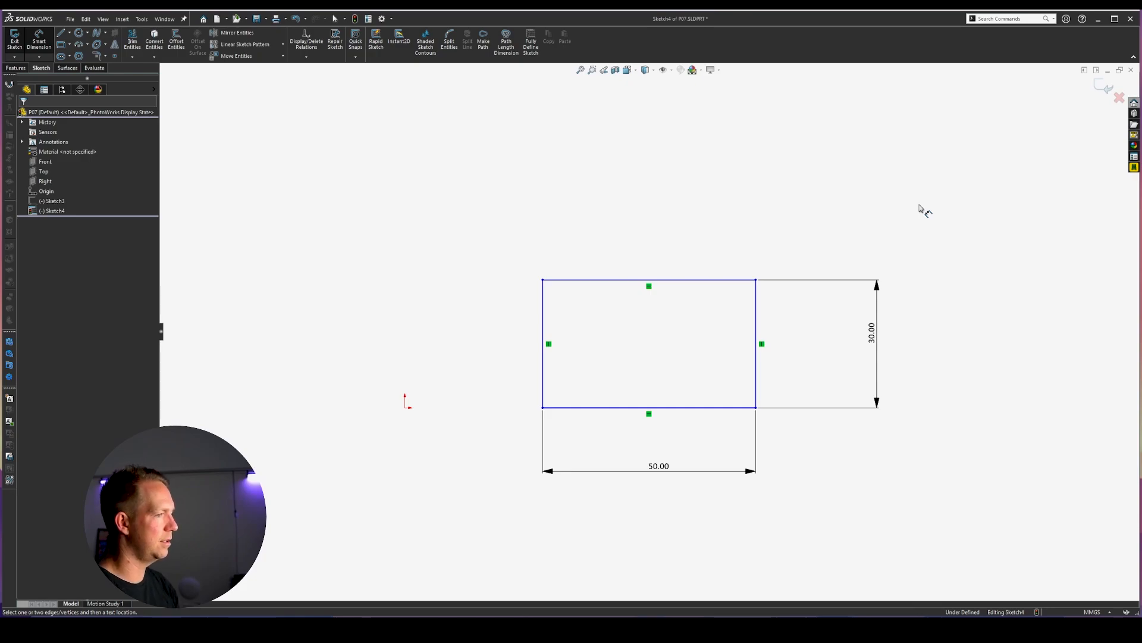
pyautogui.press('Escape')
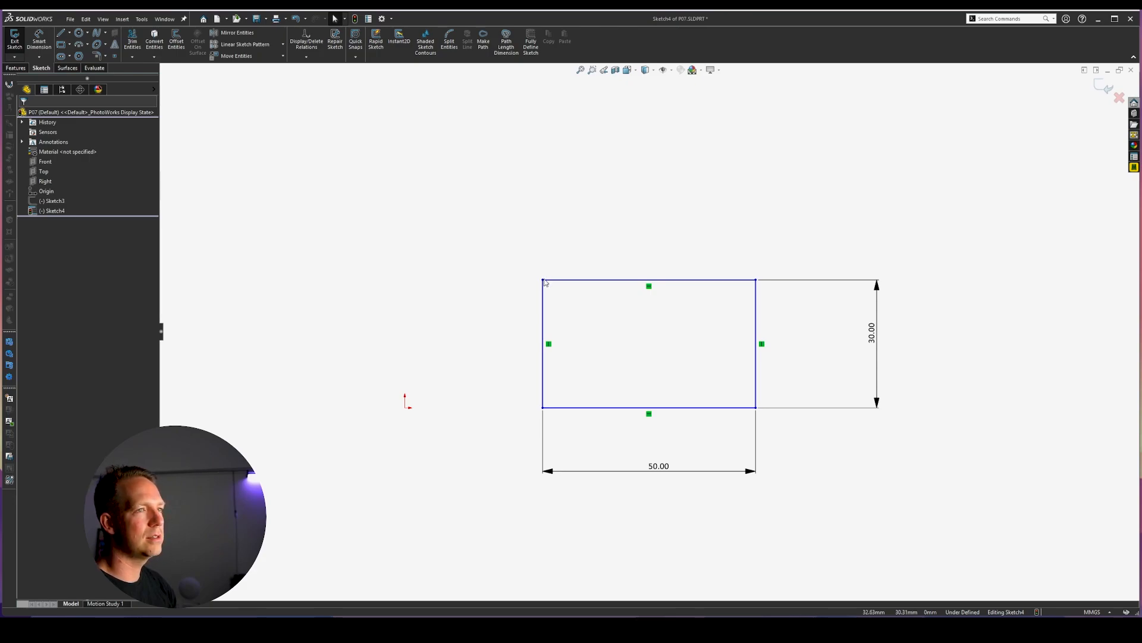
# Drag the rectangle around by its corners and one vertical edge to test how freely it moves.
pyautogui.moveTo(545, 282); pyautogui.dragTo(577, 228)
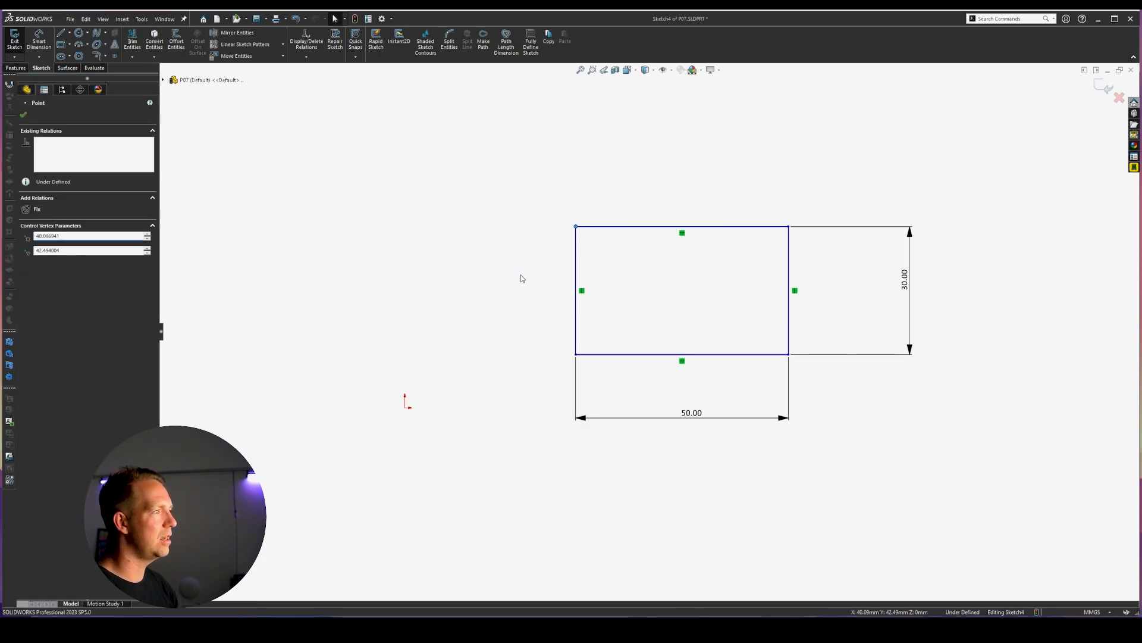
pyautogui.moveTo(576, 293)
pyautogui.mouseDown()
pyautogui.moveTo(380, 294)
pyautogui.moveTo(604, 299)
pyautogui.moveTo(558, 291)
pyautogui.mouseUp()
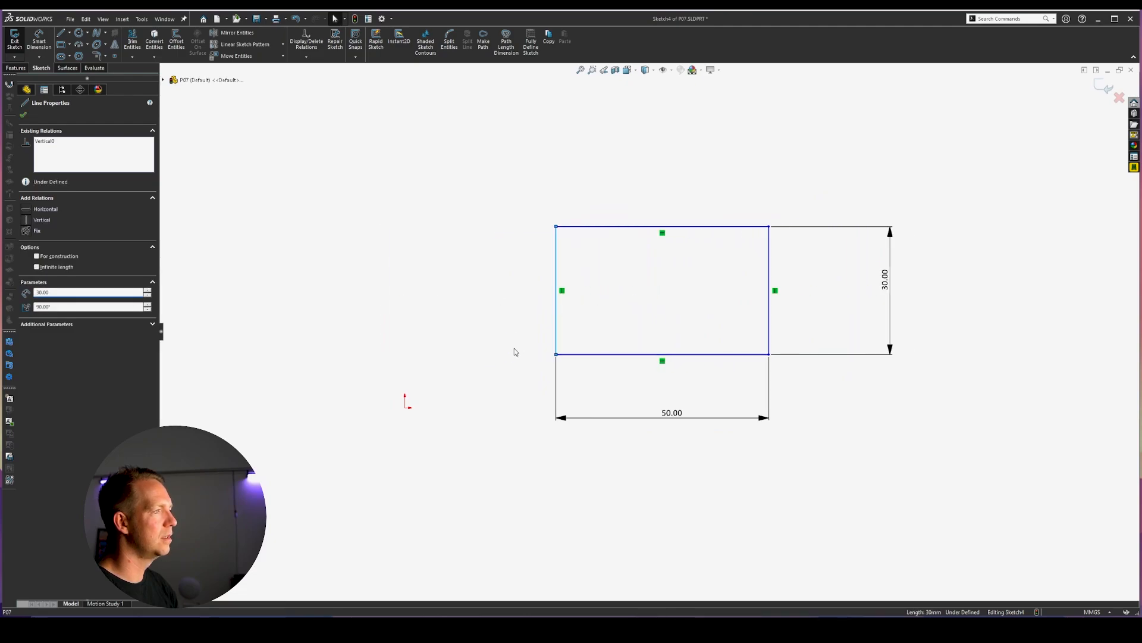
pyautogui.click(557, 354)
pyautogui.moveTo(555, 427); pyautogui.dragTo(549, 393)
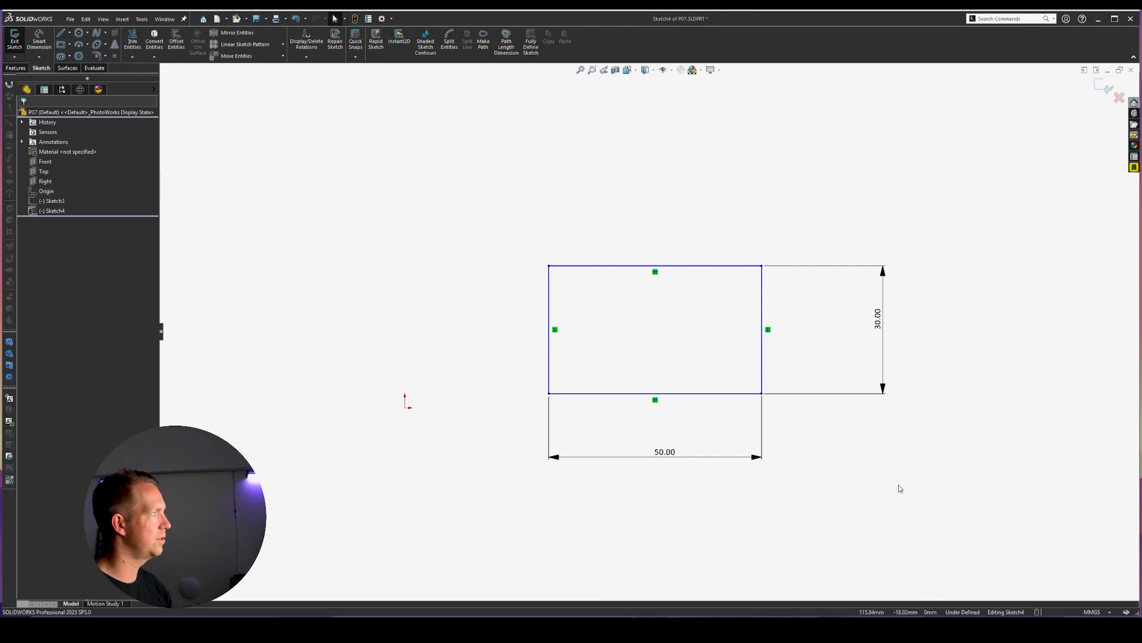
# Exit Sketch4, reopen it for editing, and move the rectangle farther from the origin by its lower-right corner.
pyautogui.click(1104, 87)
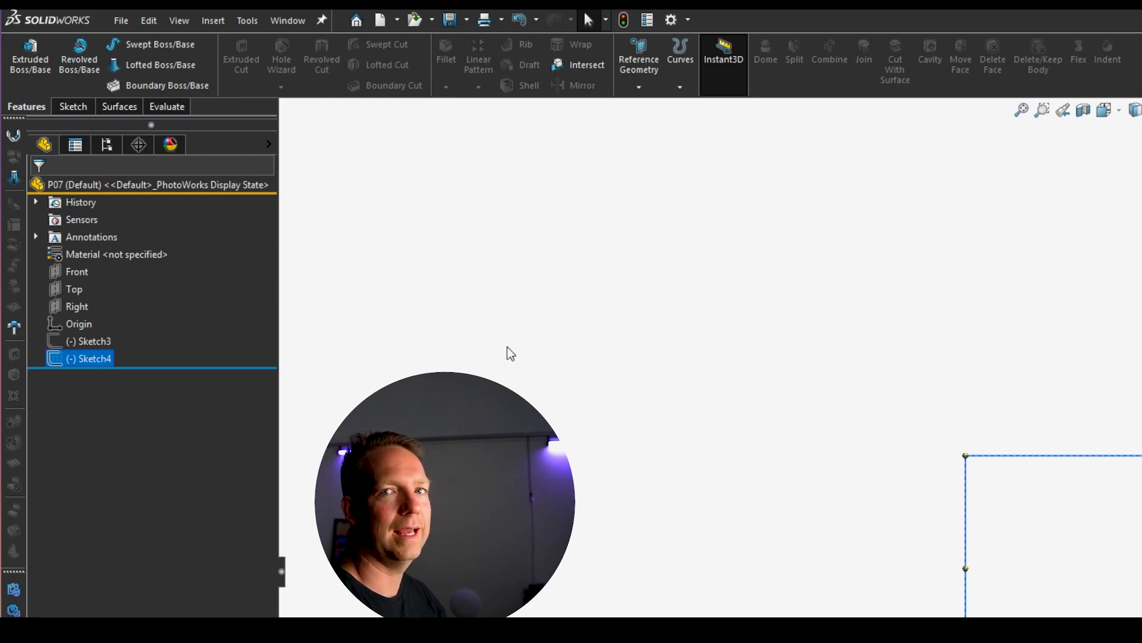
pyautogui.click(84, 358)
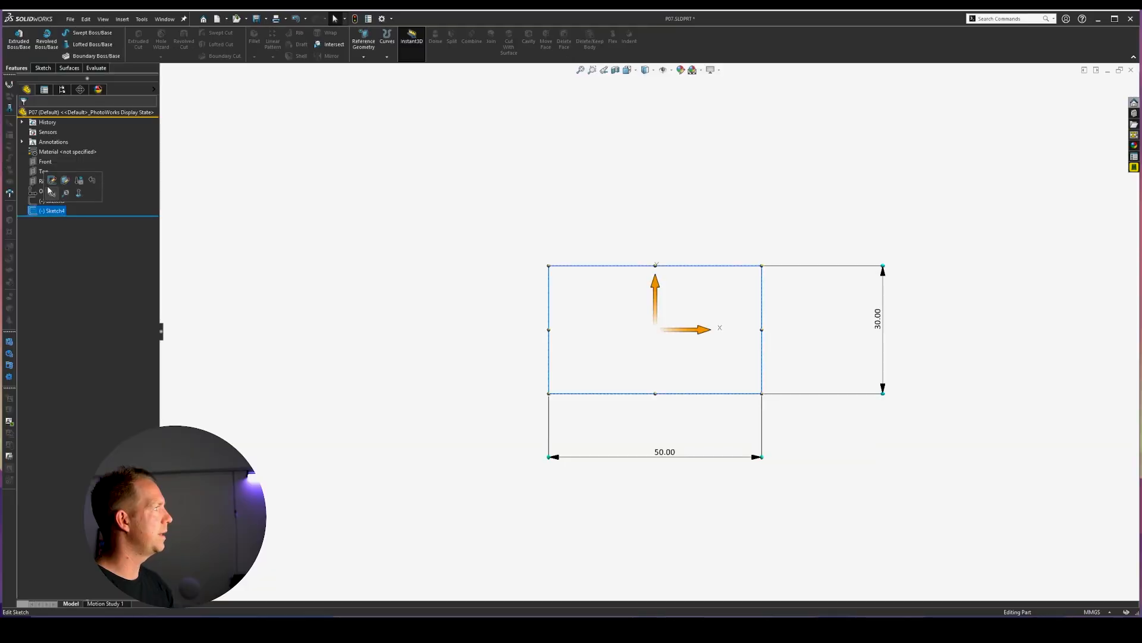
pyautogui.click(49, 191)
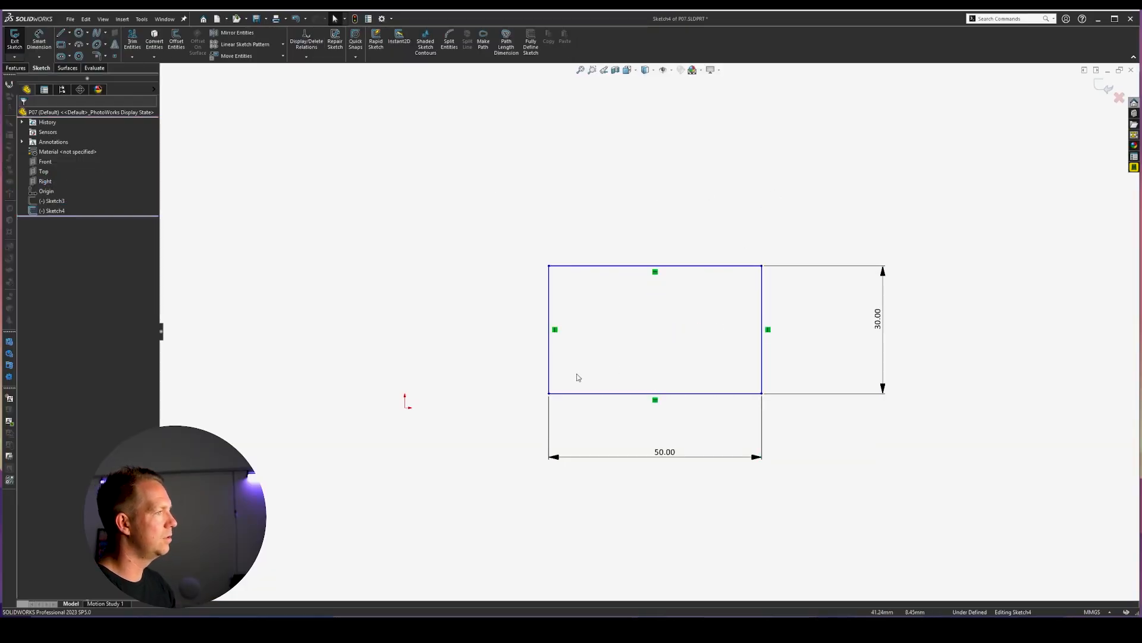
pyautogui.moveTo(767, 411); pyautogui.dragTo(893, 424)
pyautogui.click(379, 293)
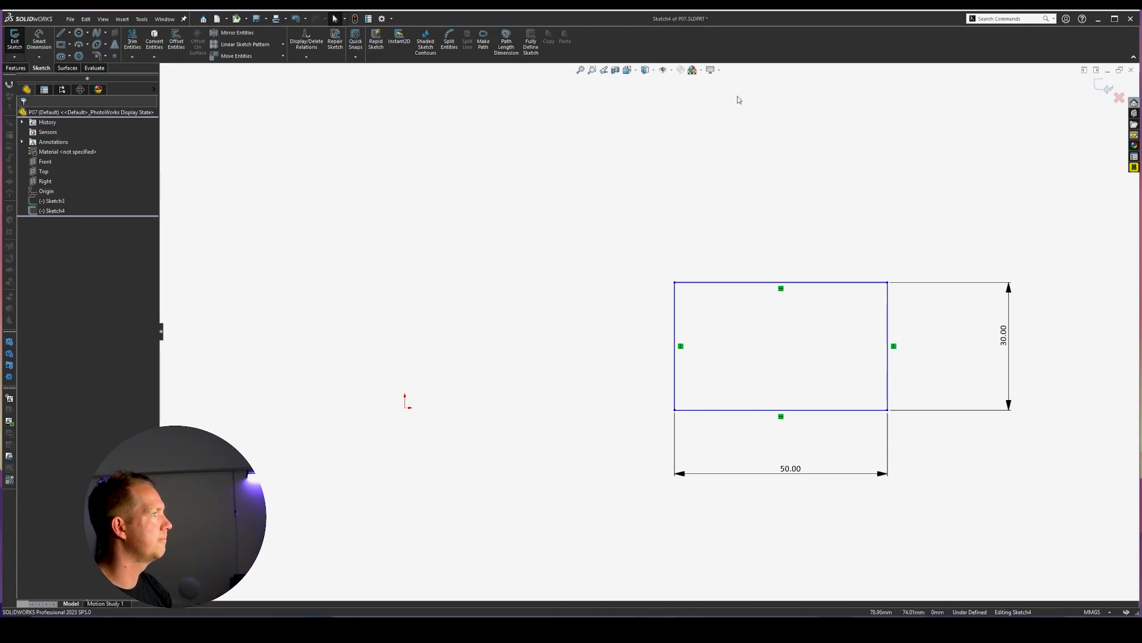
# Show the Front, Top and Right planes and highlight the origin to examine where they intersect.
pyautogui.scroll(1, 733, 289)
pyautogui.moveTo(612, 304); pyautogui.dragTo(597, 372, button='middle')
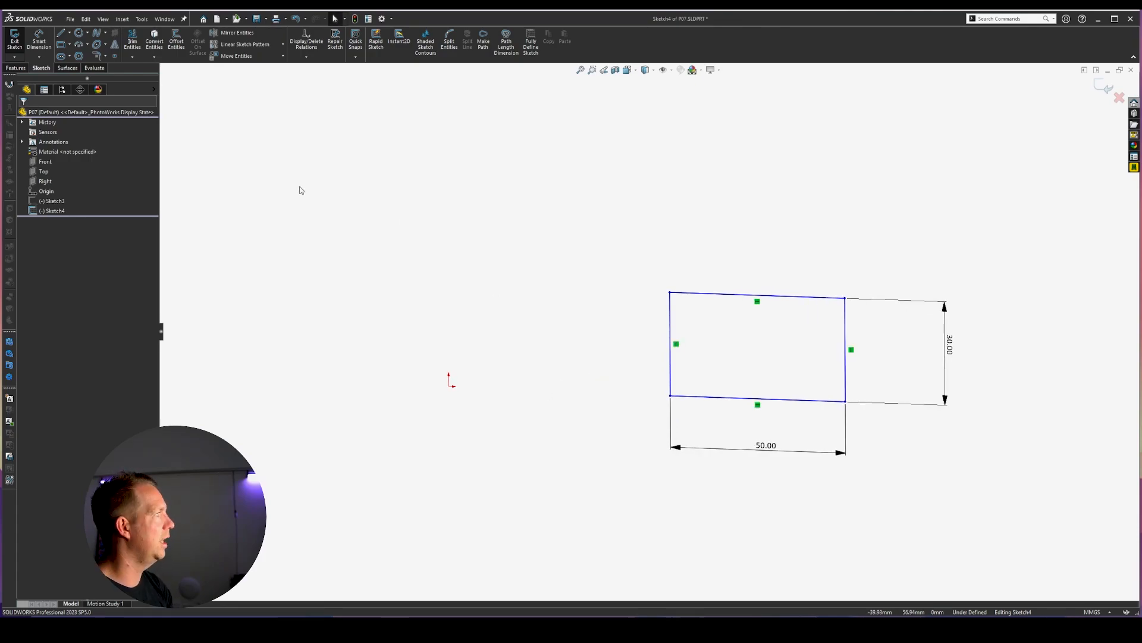
pyautogui.click(45, 161)
pyautogui.click(70, 150)
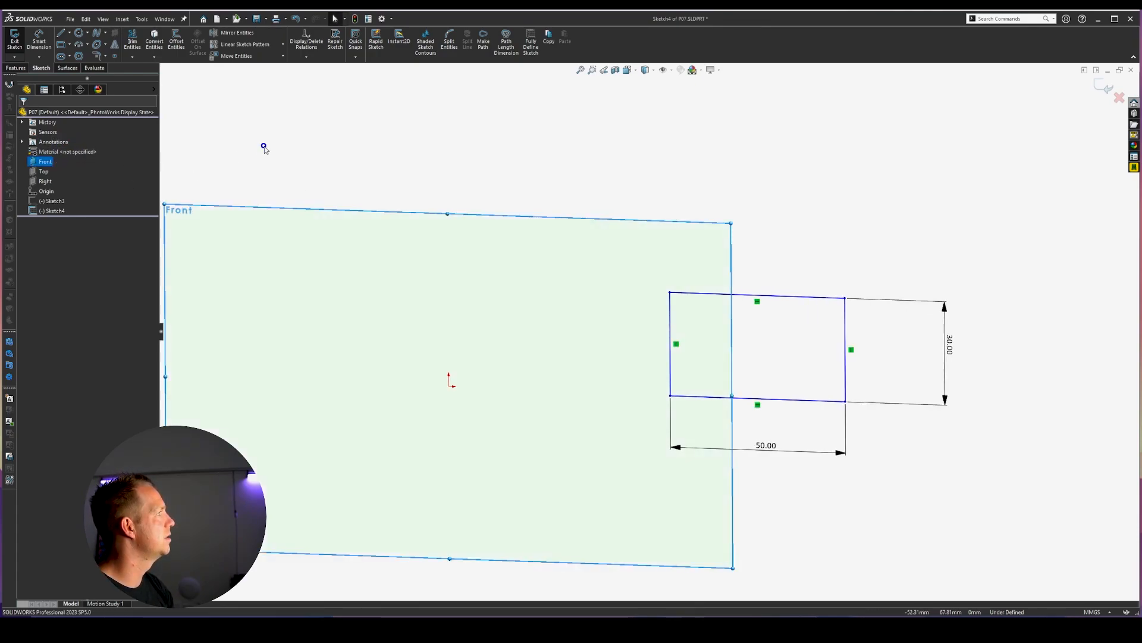
pyautogui.click(42, 171)
pyautogui.click(67, 162)
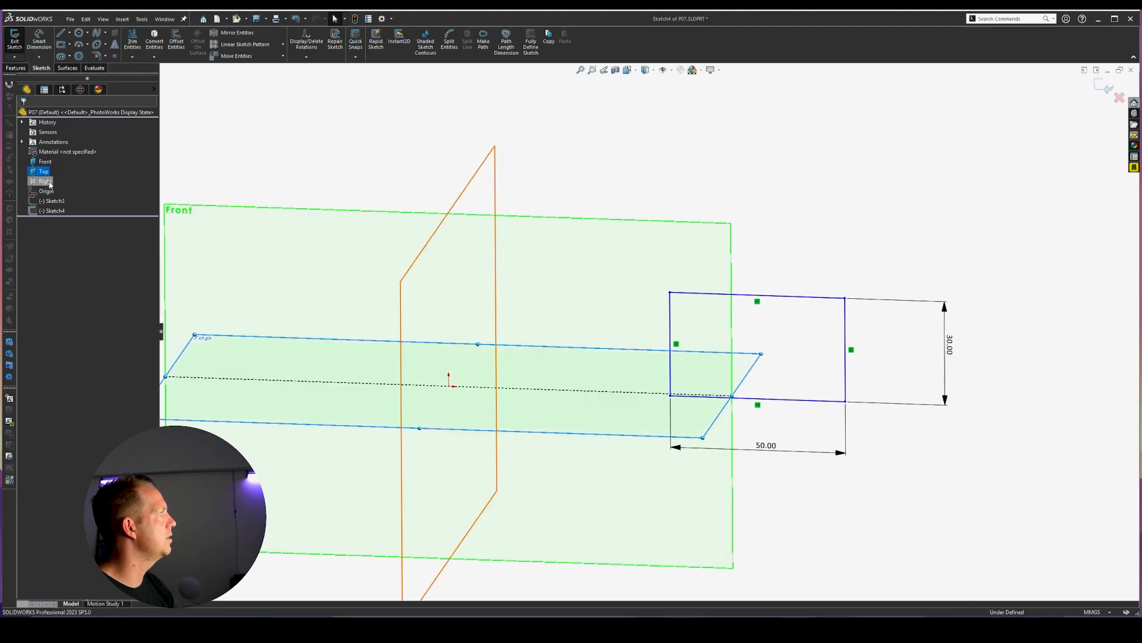
pyautogui.click(45, 181)
pyautogui.click(69, 171)
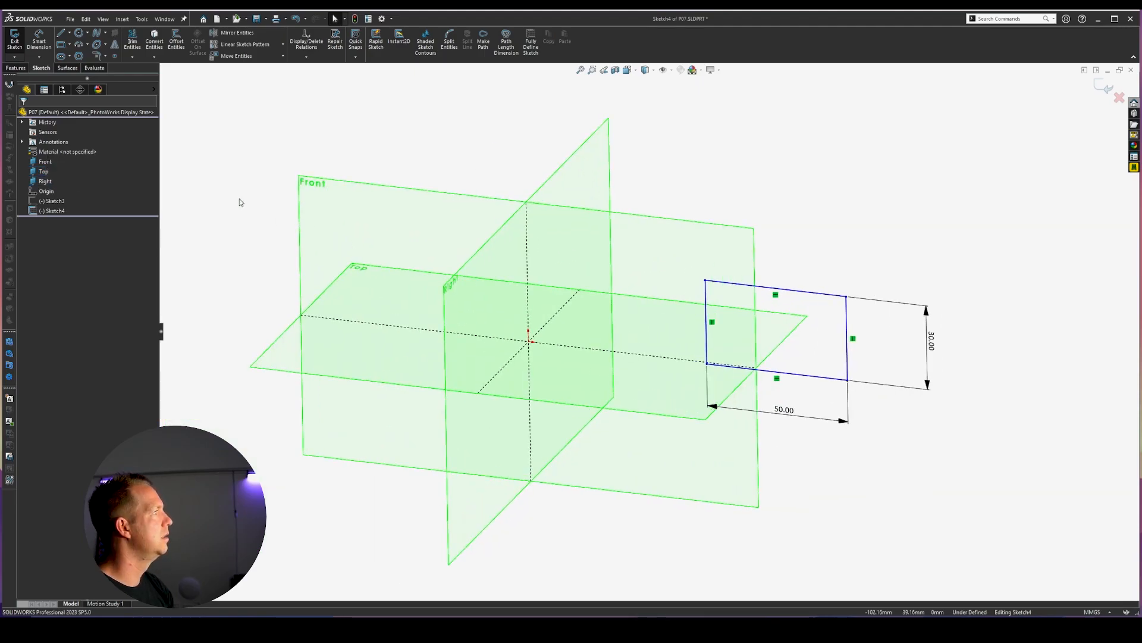
pyautogui.click(45, 191)
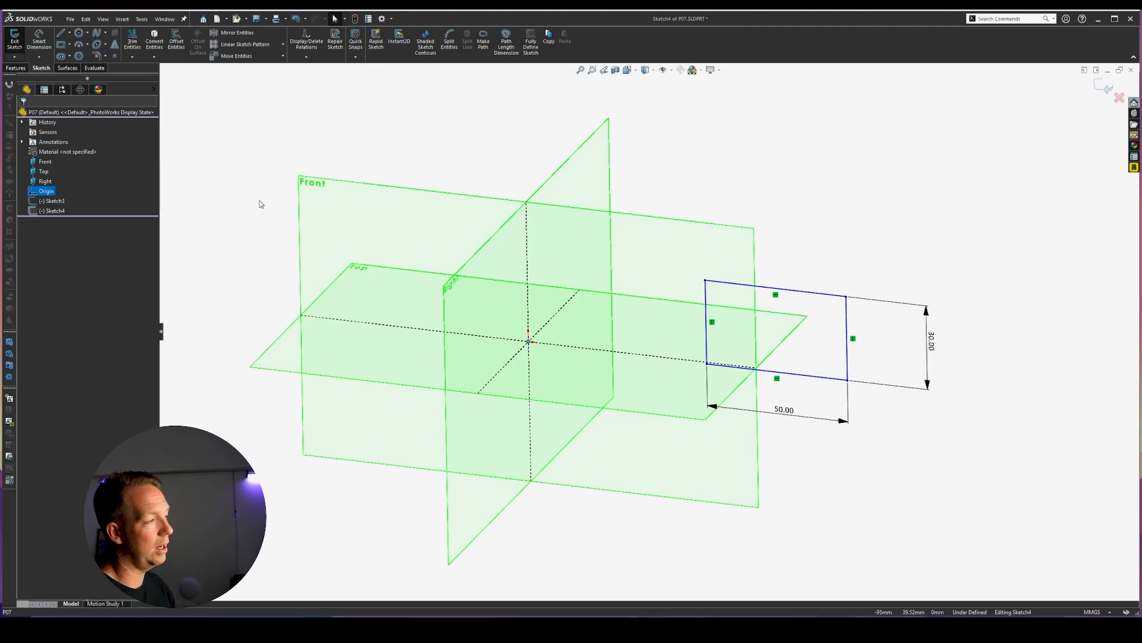
# View the sketch normal to its plane and attach the rectangle's lower-left corner to the origin.
pyautogui.press('space')
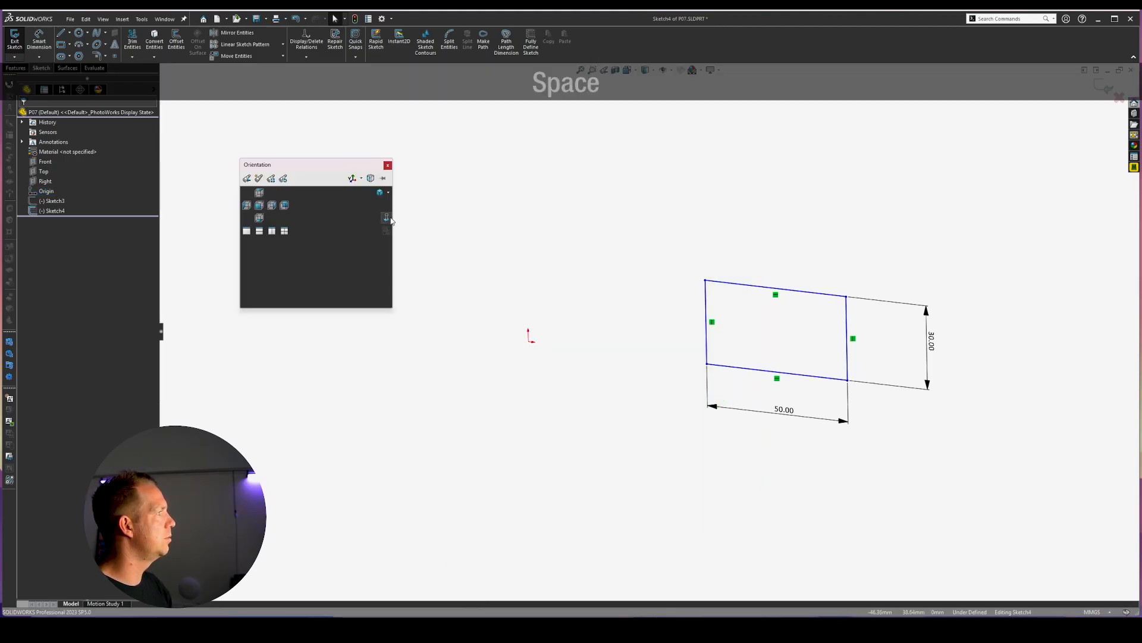
pyautogui.click(405, 220)
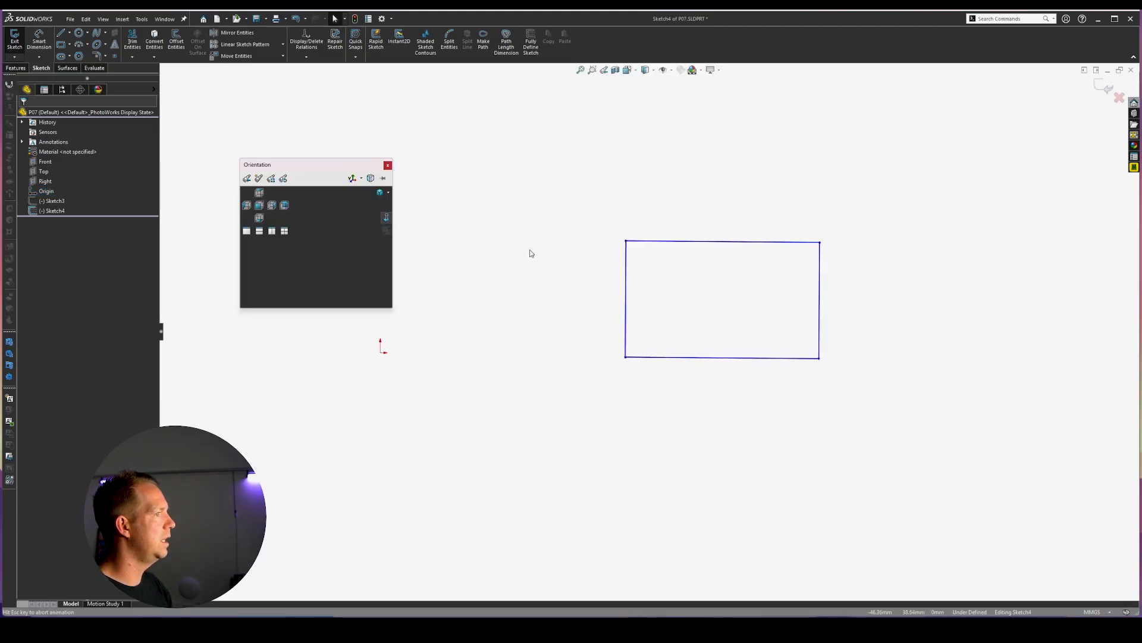
pyautogui.click(610, 359)
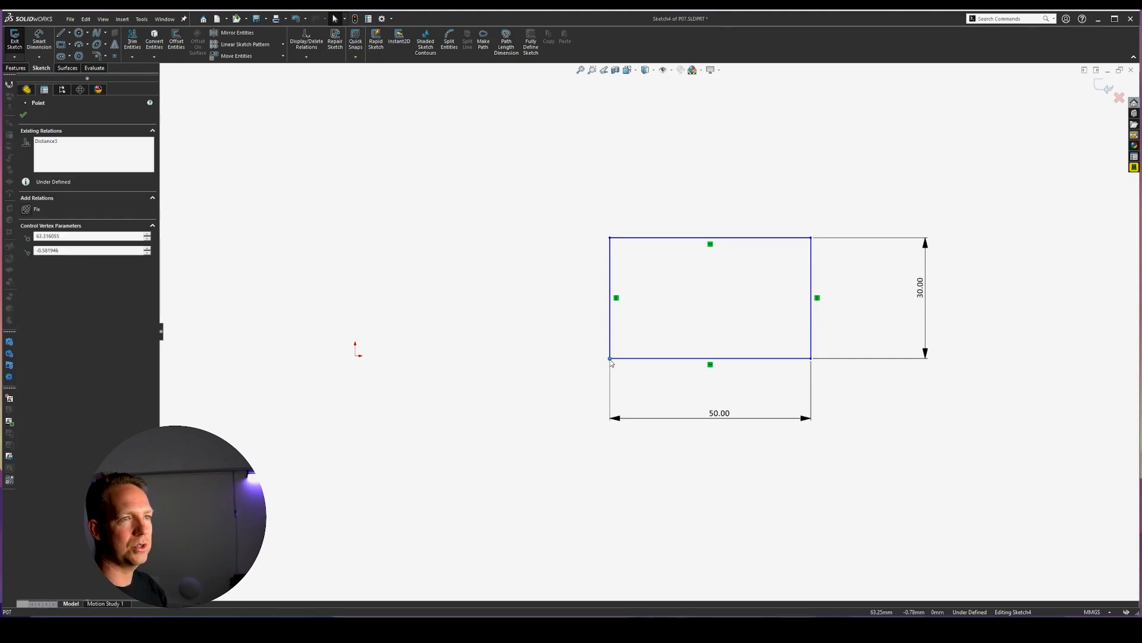
pyautogui.moveTo(611, 361); pyautogui.dragTo(357, 356)
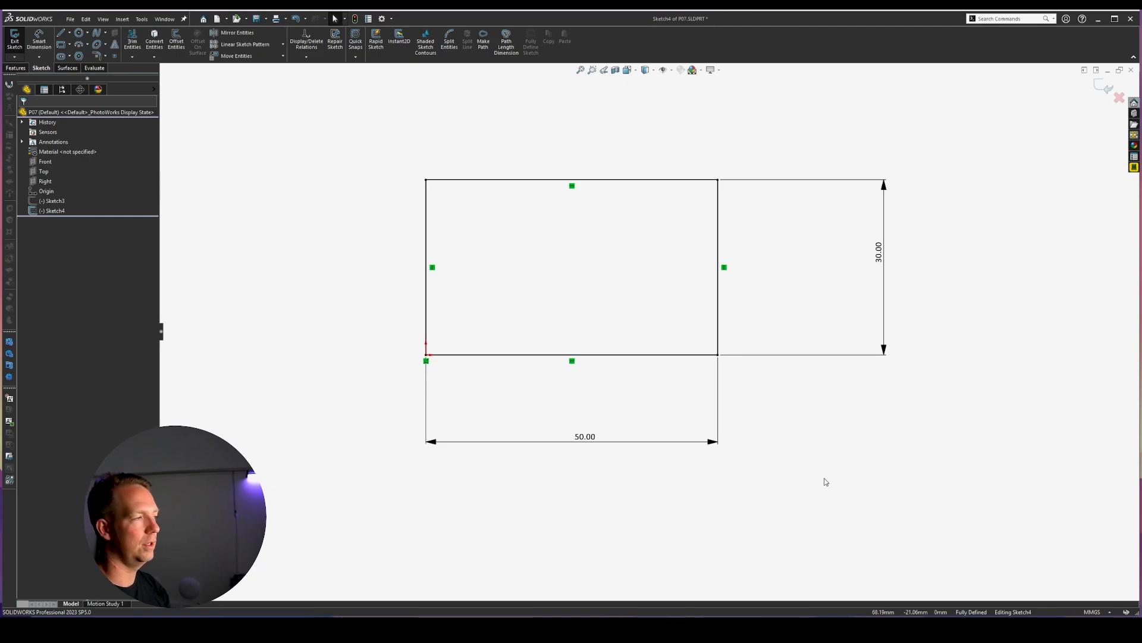
# Delete the corner's coincident relation and move the rectangle's lower-left corner about 63.5 mm horizontally away from the origin.
pyautogui.click(426, 361)
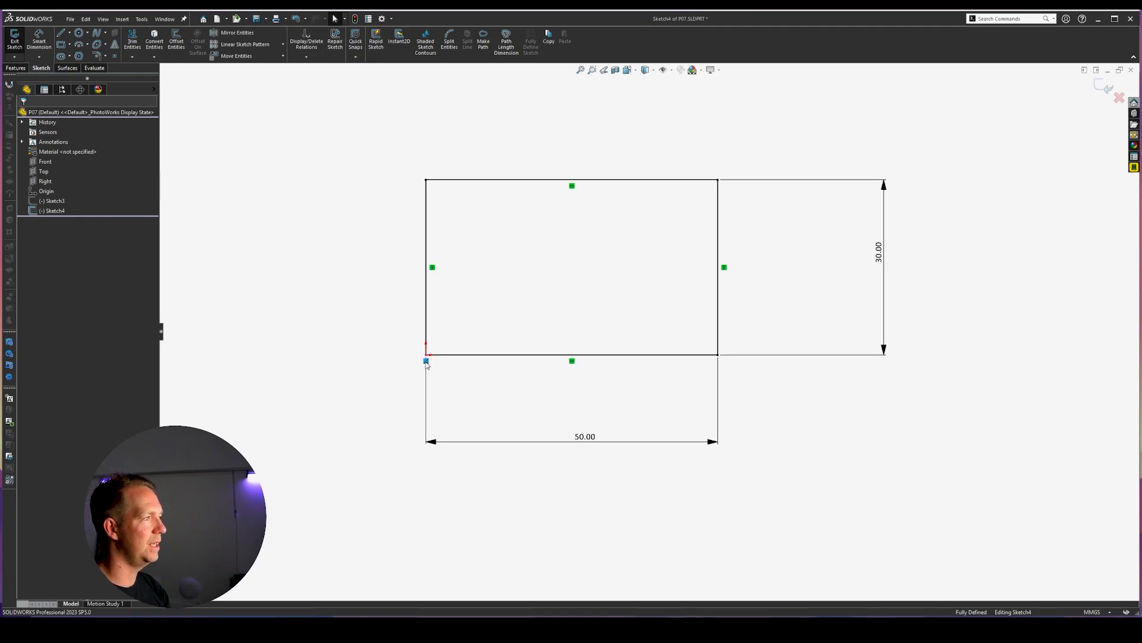
pyautogui.press('Delete')
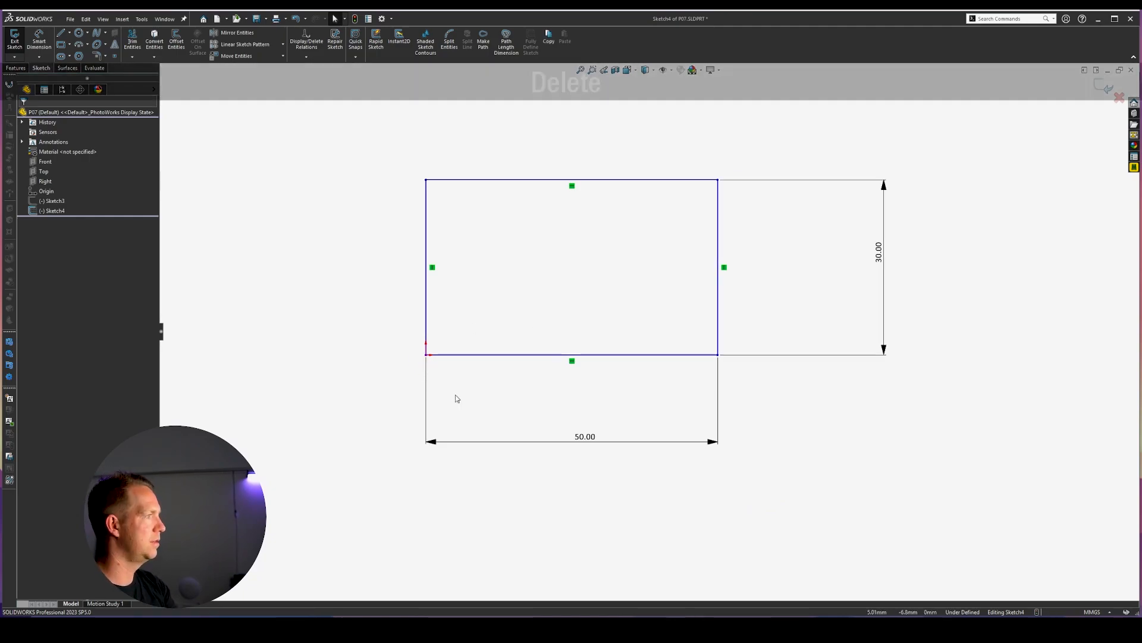
pyautogui.scroll(4, 862, 347)
pyautogui.scroll(-1, 560, 274)
pyautogui.scroll(-2, 589, 283)
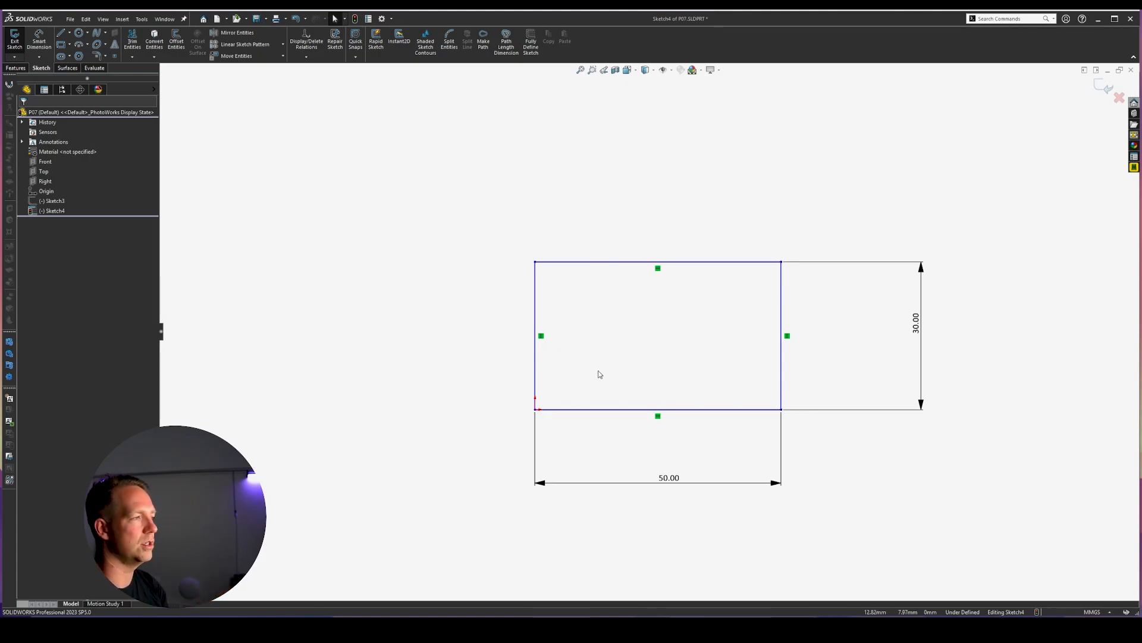
pyautogui.scroll(2, 599, 373)
pyautogui.moveTo(426, 385)
pyautogui.mouseDown()
pyautogui.moveTo(696, 365)
pyautogui.moveTo(689, 386)
pyautogui.mouseUp()
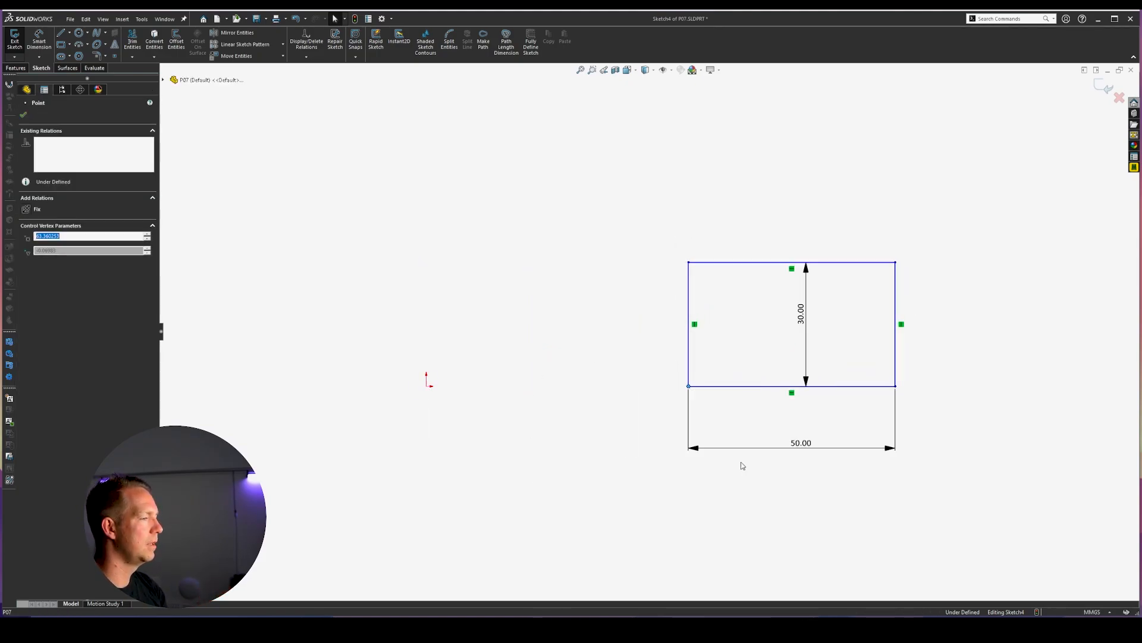
pyautogui.click(742, 466)
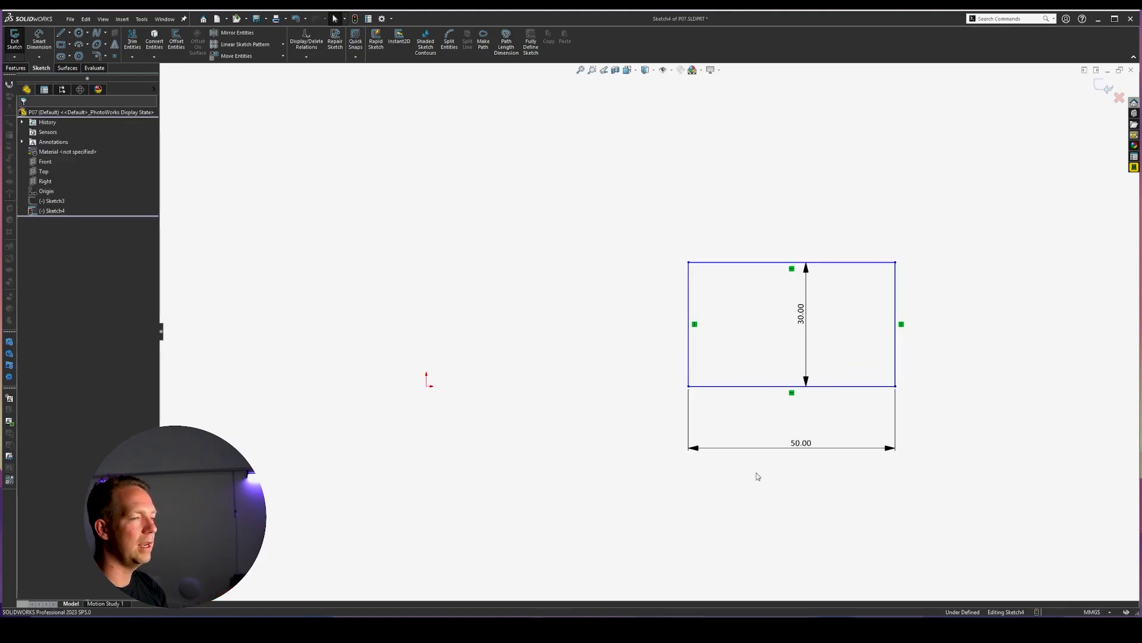
# Add a coincident relation between the rectangle's lower edge and the origin.
pyautogui.click(717, 387)
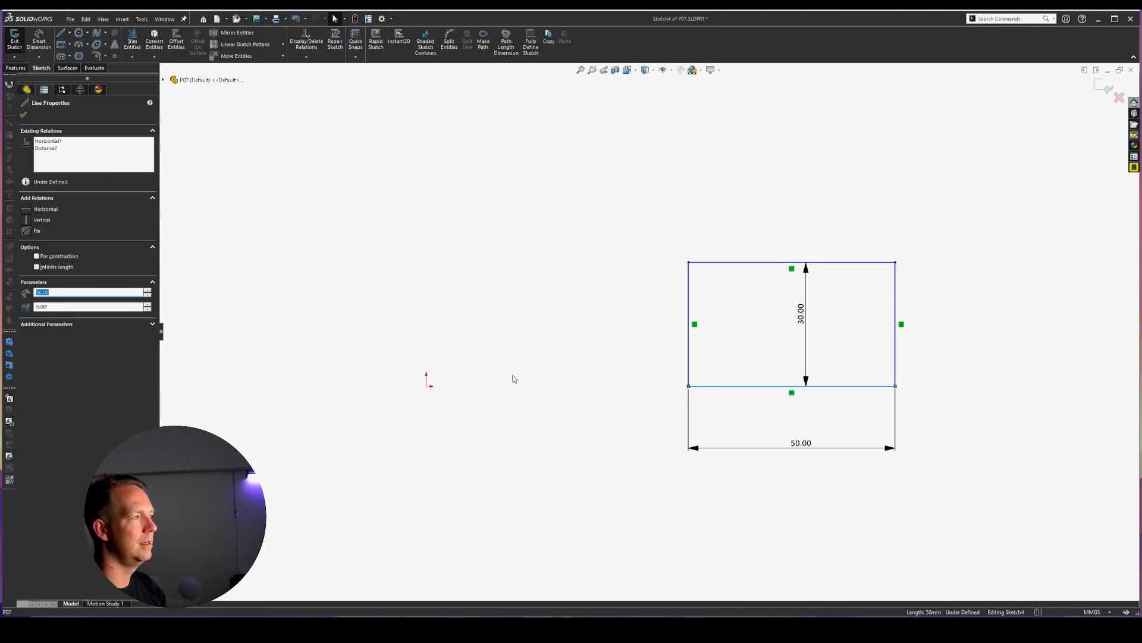
pyautogui.keyDown('ctrl'); pyautogui.click(427, 386); pyautogui.keyUp('ctrl')
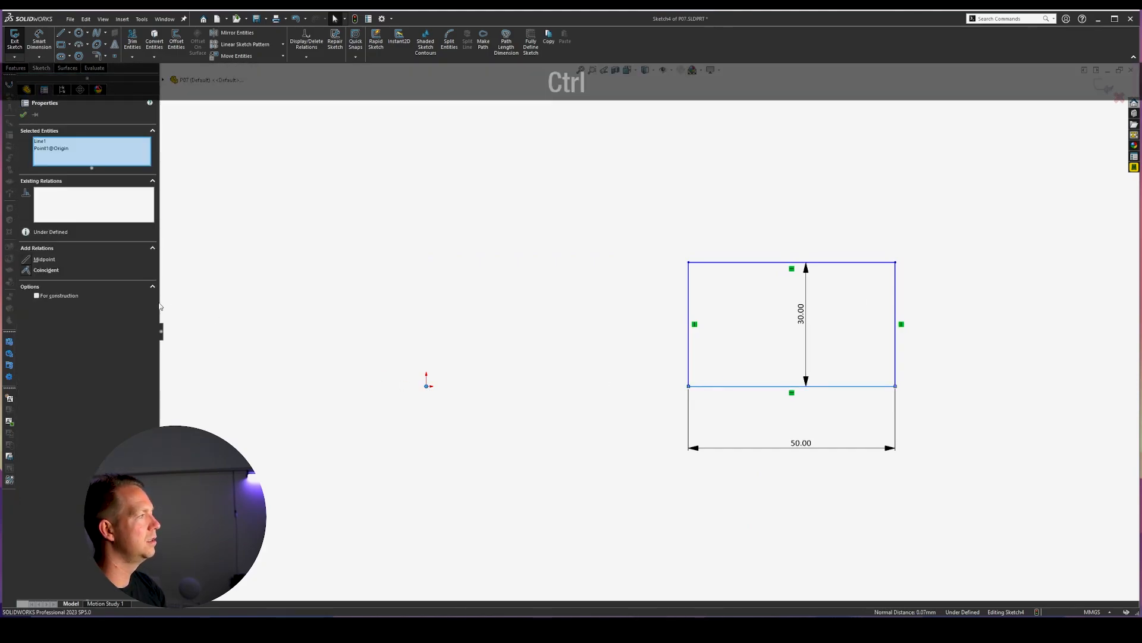
pyautogui.click(56, 274)
pyautogui.click(474, 286)
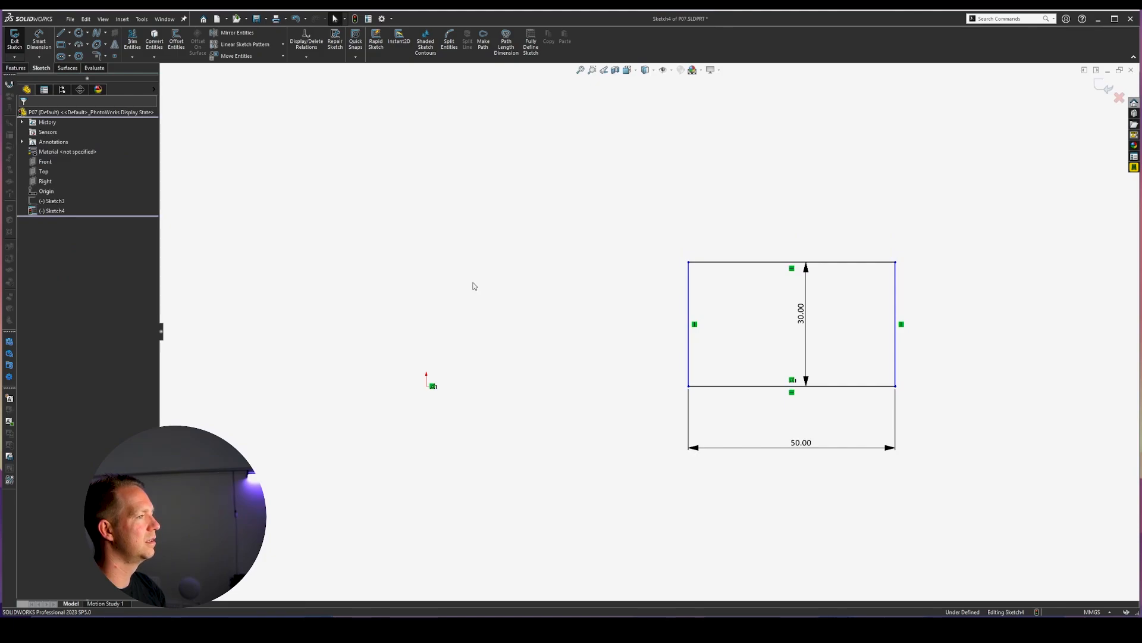
# Dimension the horizontal distance from the origin to the rectangle's left edge as 60 mm.
pyautogui.moveTo(466, 460); pyautogui.dragTo(472, 392, button='right')
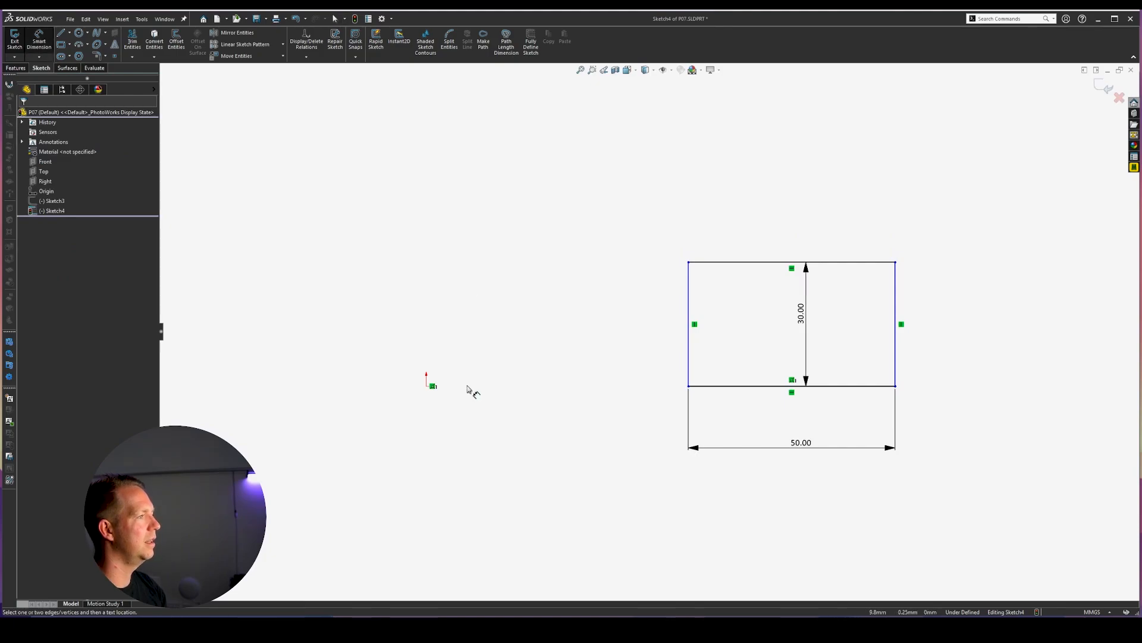
pyautogui.click(430, 388)
pyautogui.click(689, 356)
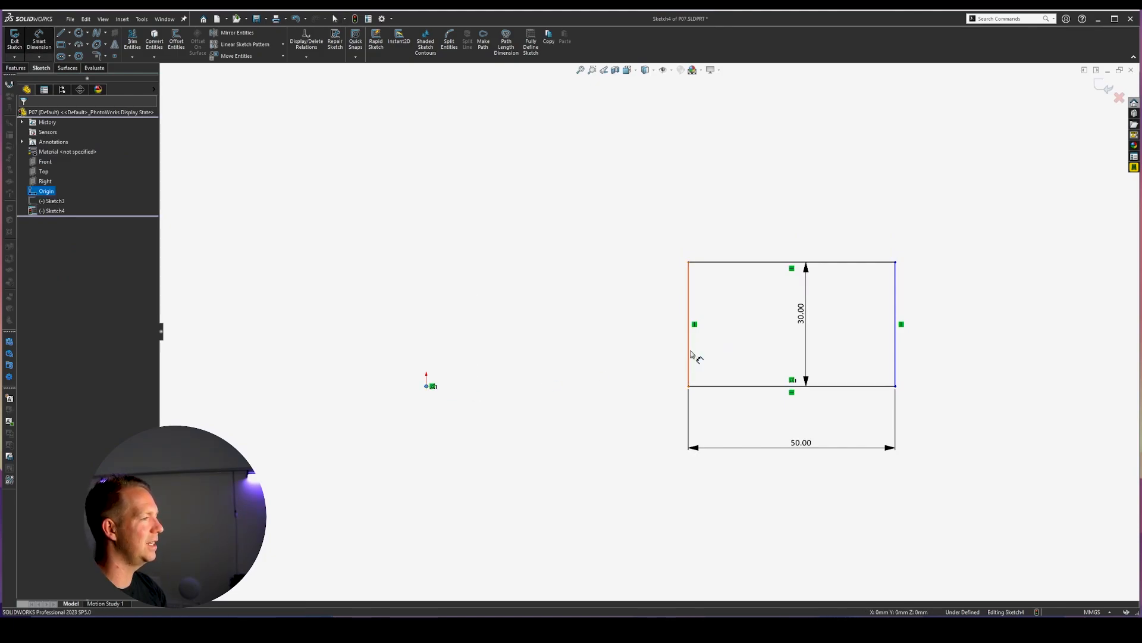
pyautogui.click(756, 210)
pyautogui.write('60')
pyautogui.press('Return')
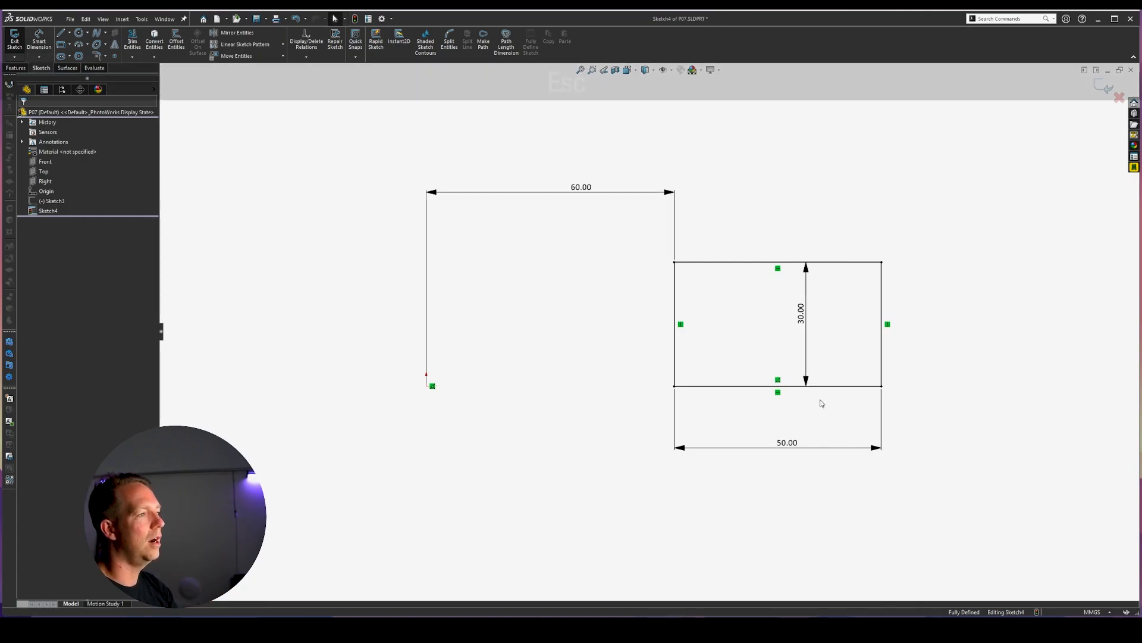
pyautogui.press('Escape')
# Delete the 60 mm distance dimension and the coincident relation between the rectangle's lower edge and the origin.
pyautogui.click(691, 385)
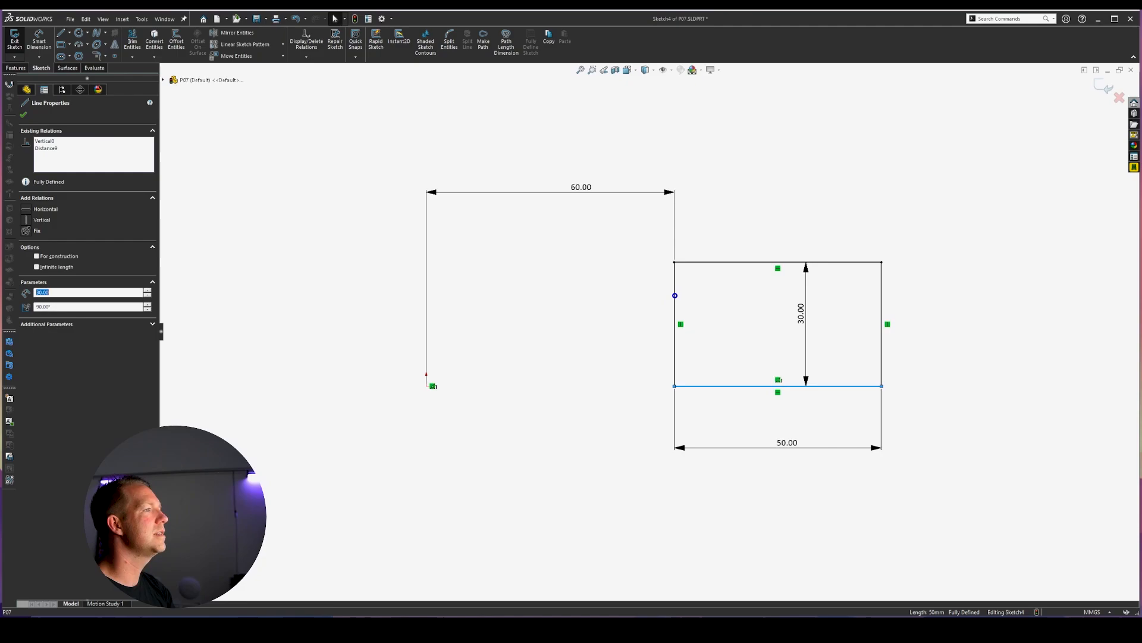
pyautogui.click(676, 299)
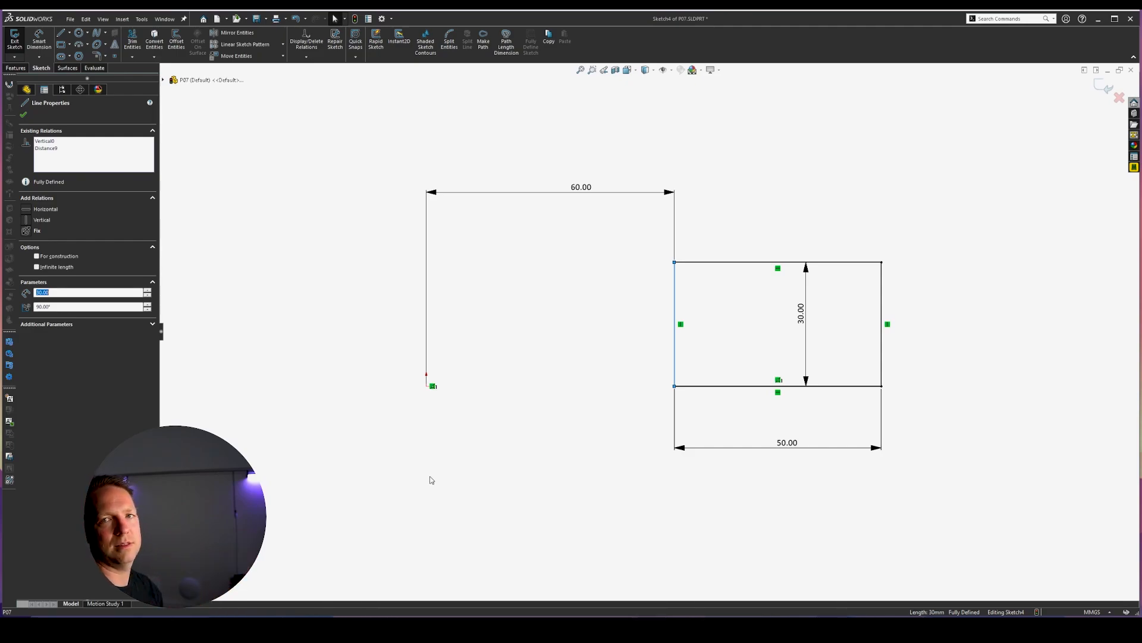
pyautogui.press('Delete')
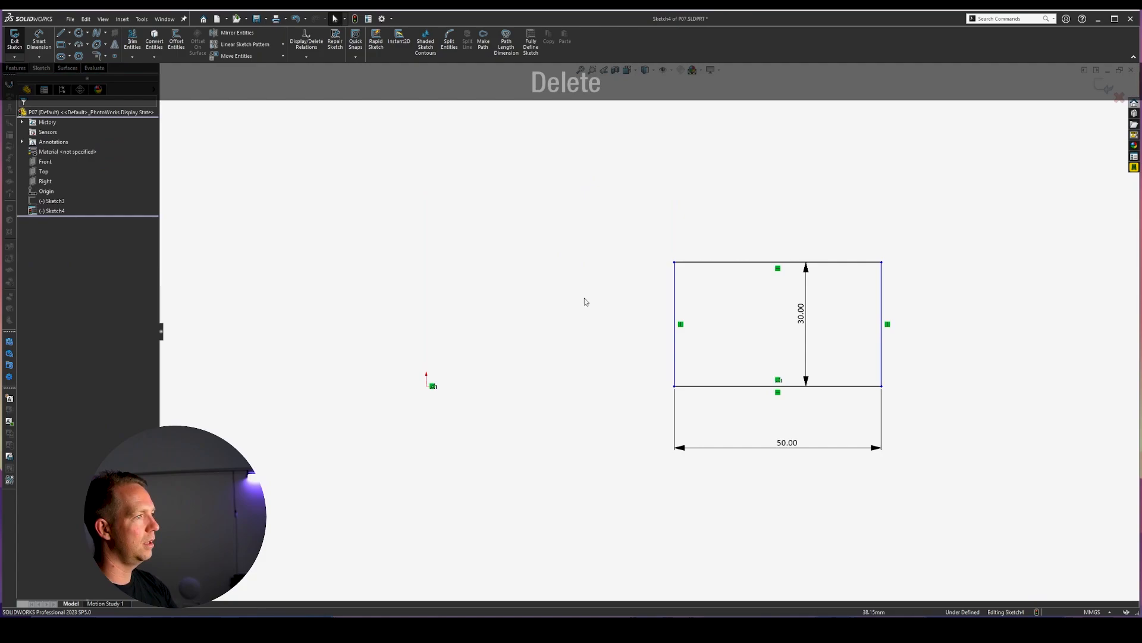
pyautogui.press('Escape')
pyautogui.press('Delete')
# Add a coincident relation between the midpoint of the rectangle's lower edge and the origin.
pyautogui.rightClick(752, 387)
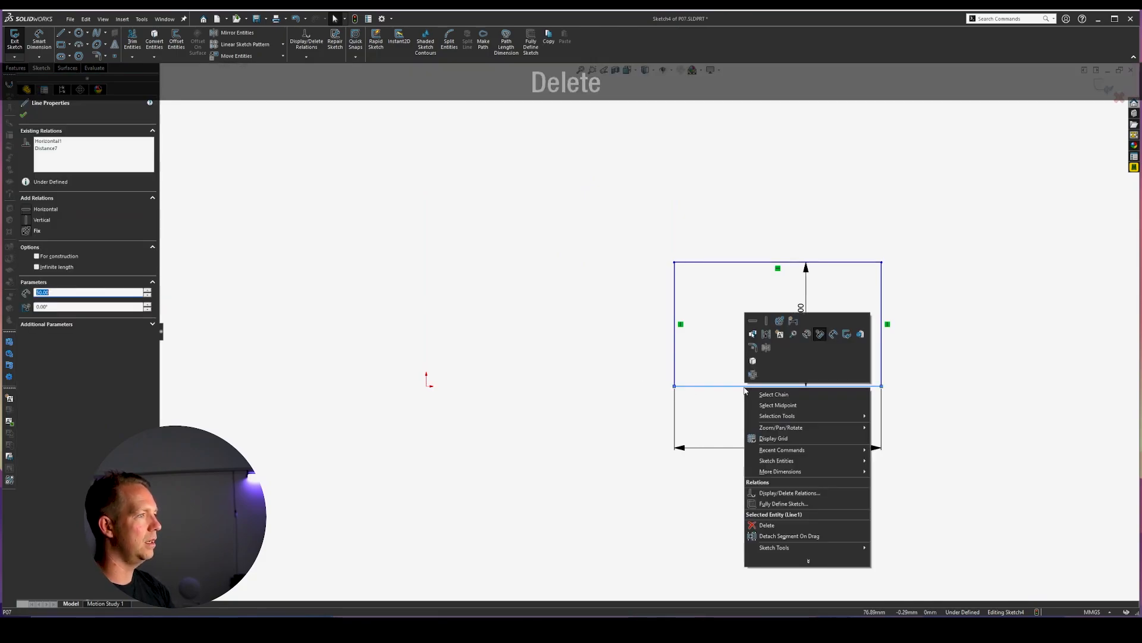
pyautogui.click(779, 404)
pyautogui.keyDown('ctrl'); pyautogui.click(427, 387); pyautogui.keyUp('ctrl')
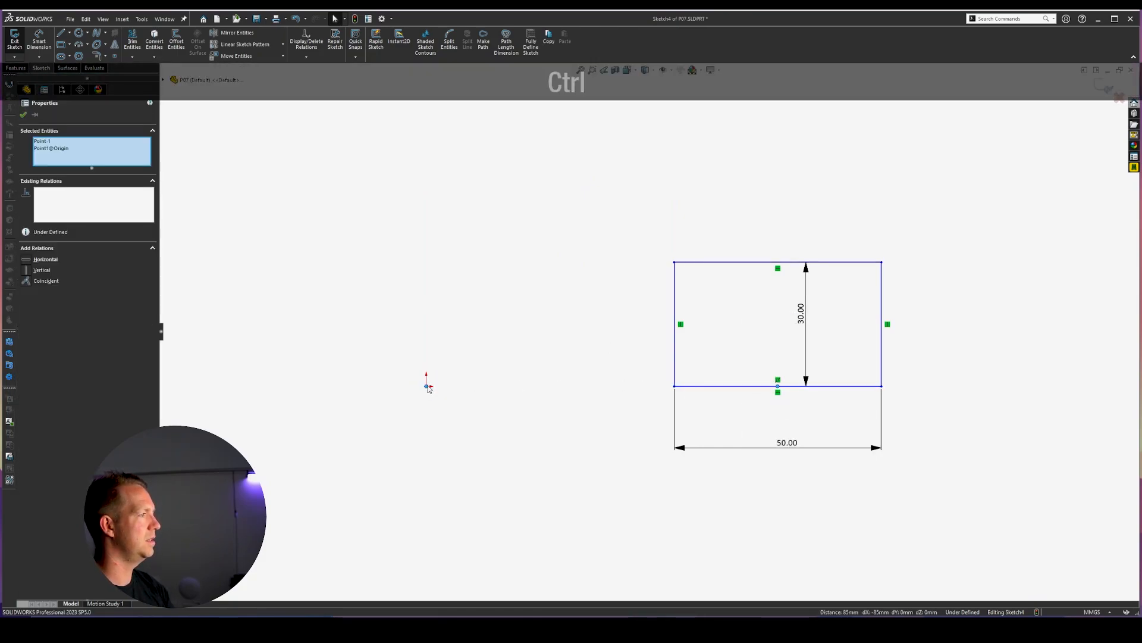
pyautogui.click(41, 281)
pyautogui.click(430, 236)
pyautogui.scroll(2, 357, 381)
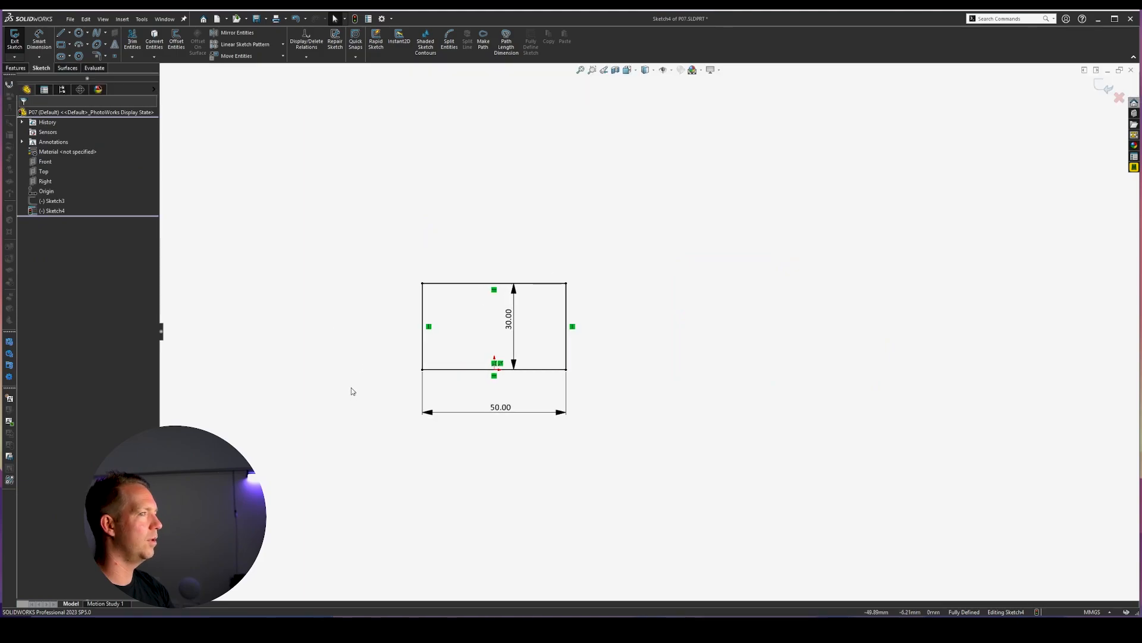
pyautogui.scroll(-1, 353, 388)
pyautogui.scroll(-3, 438, 346)
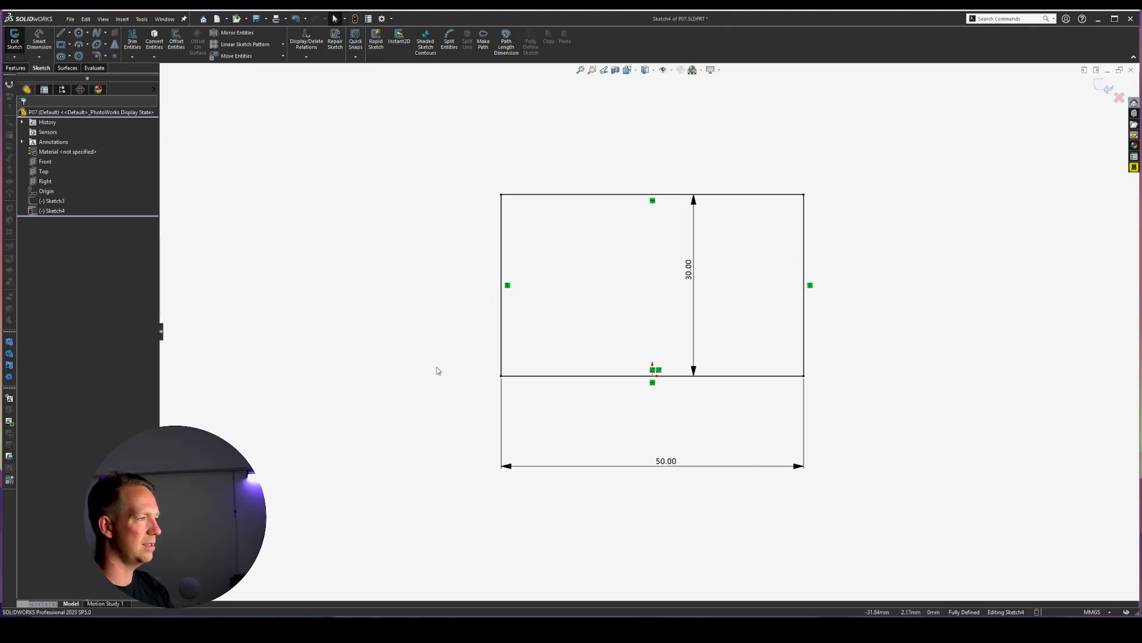
pyautogui.click(654, 376)
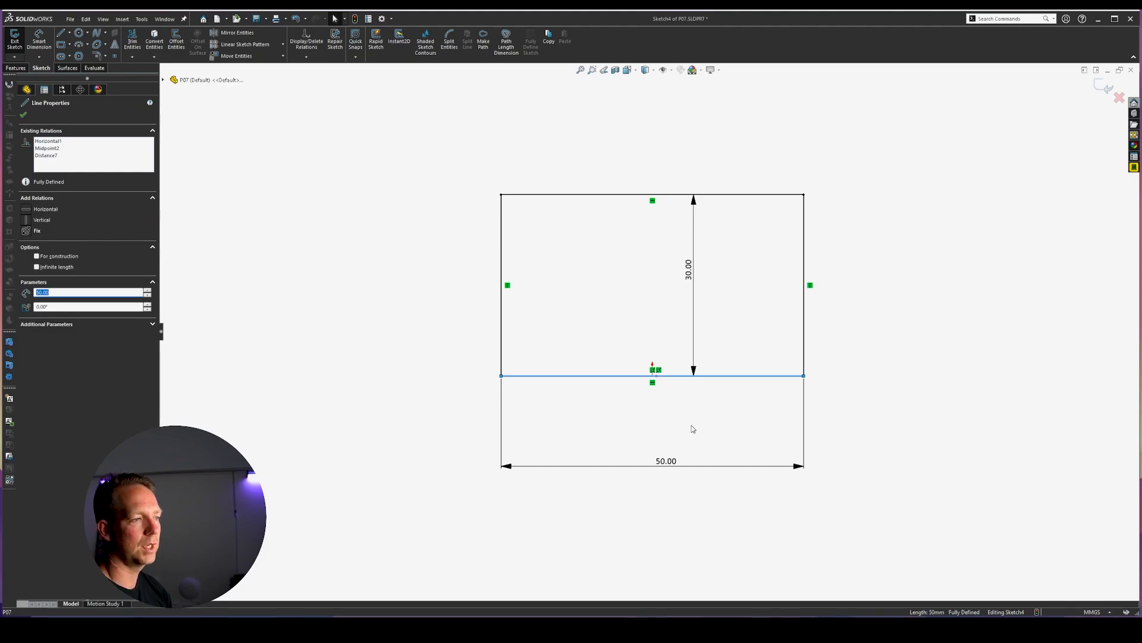
pyautogui.click(833, 331)
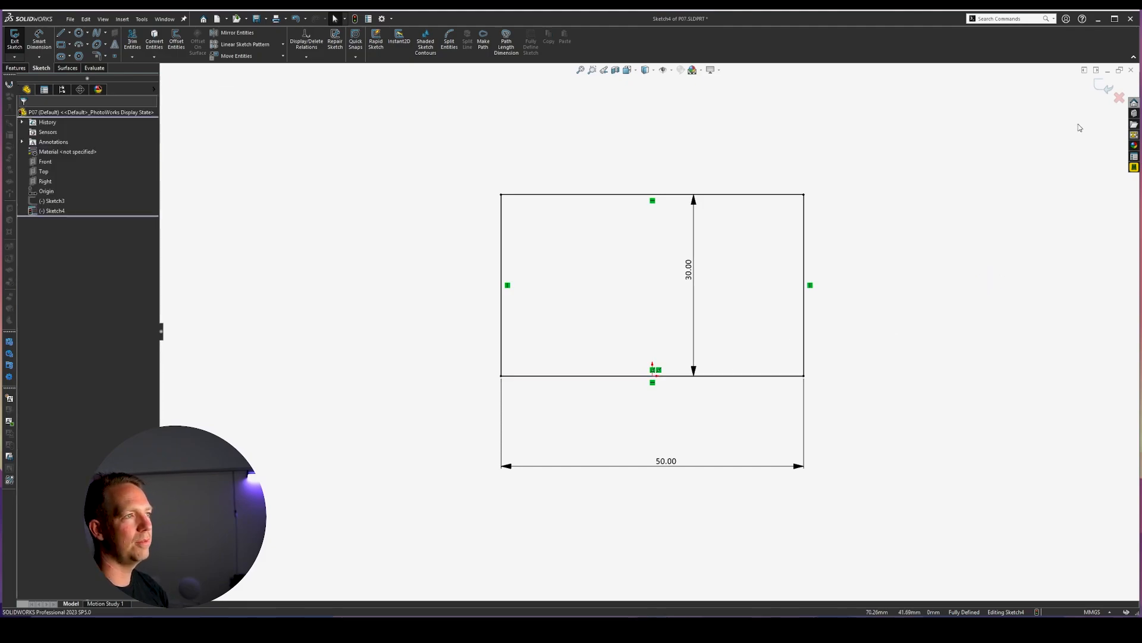
# Exit the rectangle sketch and reopen Sketch4 for editing.
pyautogui.click(1102, 86)
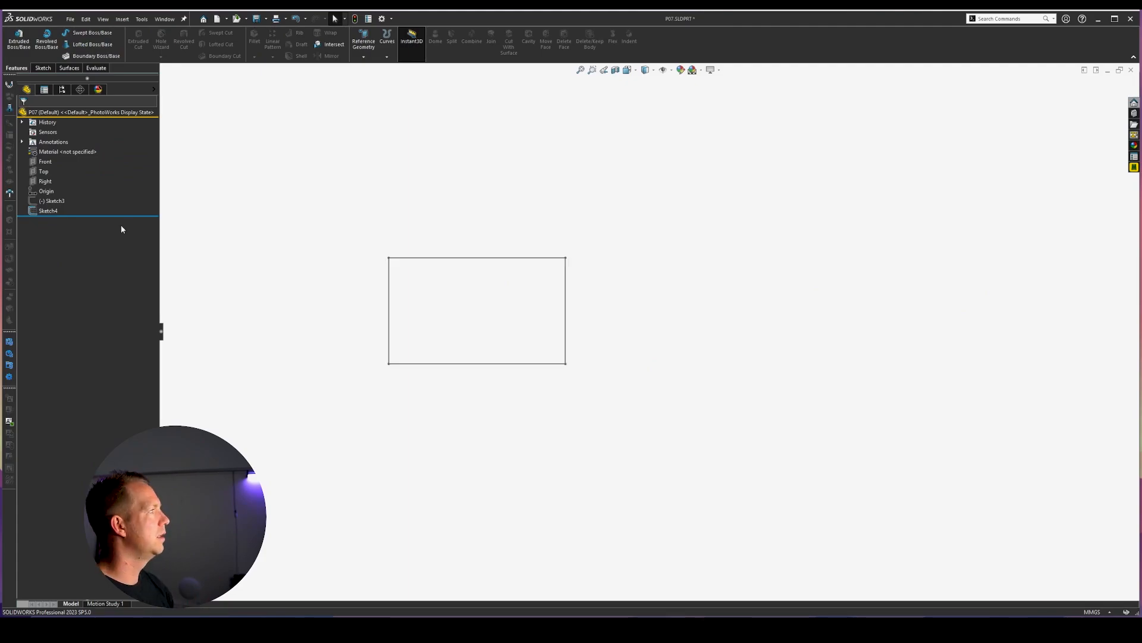
pyautogui.click(47, 211)
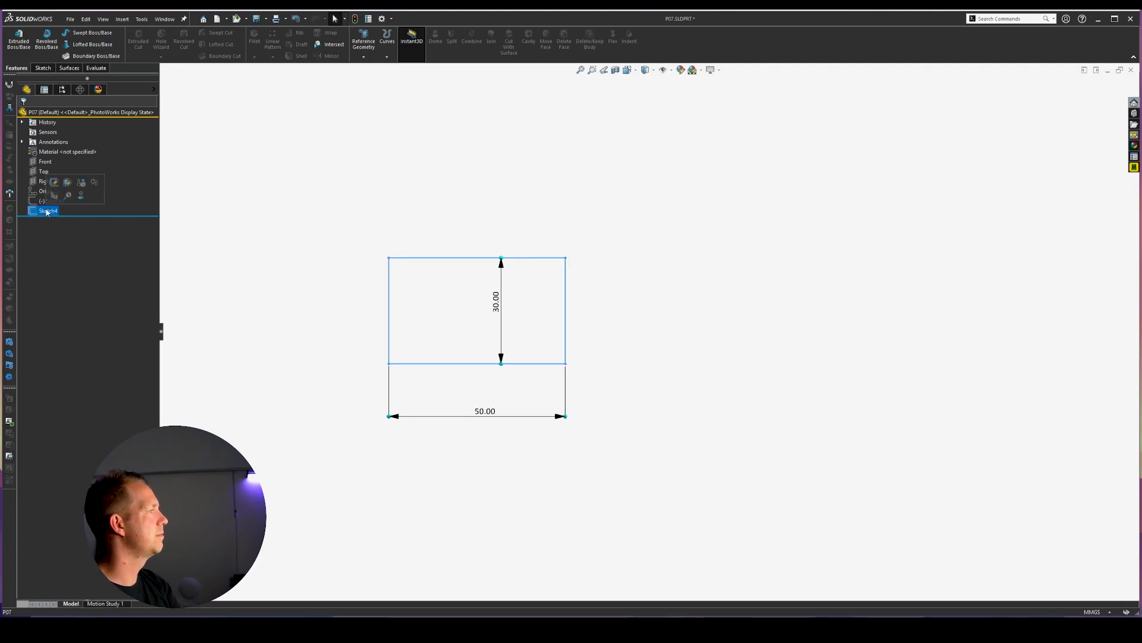
pyautogui.click(54, 182)
pyautogui.press('Escape')
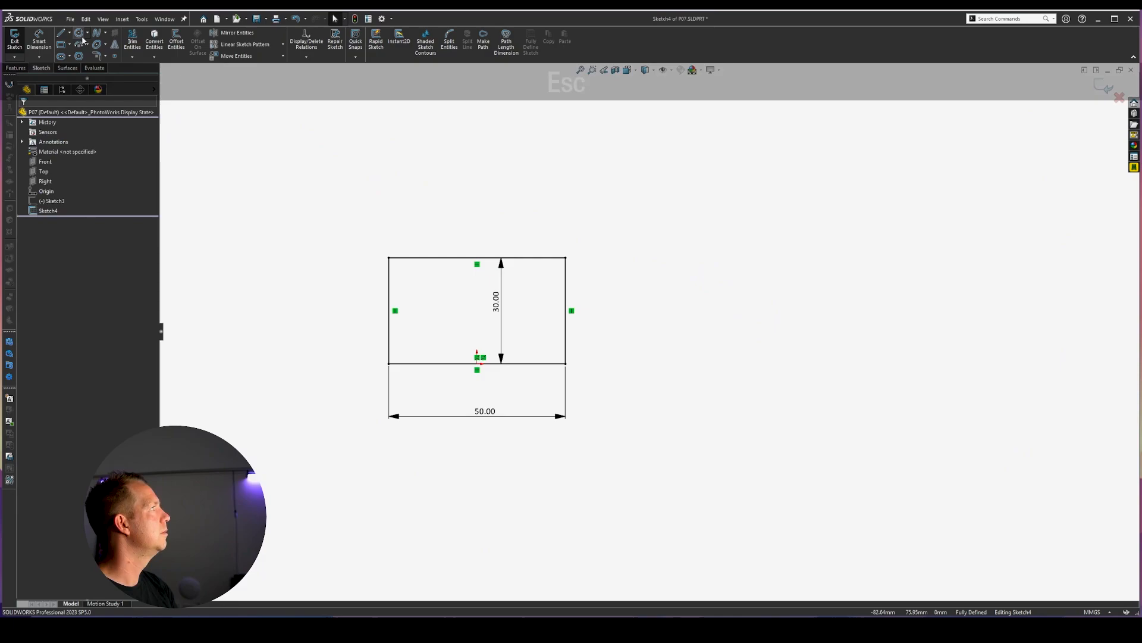
# Sketch a circle about 17 mm in diameter to the right of the rectangle and another about 21 mm in diameter above it.
pyautogui.click(79, 32)
pyautogui.click(690, 282)
pyautogui.click(695, 311)
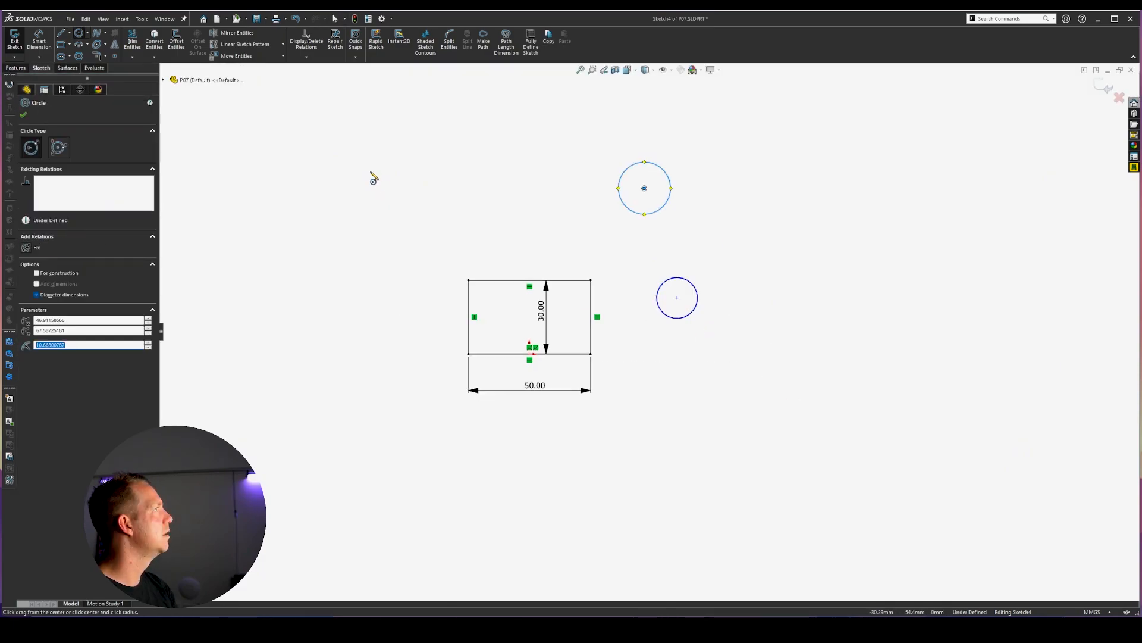
pyautogui.scroll(-1, 372, 178)
# Sketch a three-point arc of about 31 mm radius above the rectangle's upper-left corner and a line about 47 mm long sloping down from its lower-right corner.
pyautogui.click(79, 45)
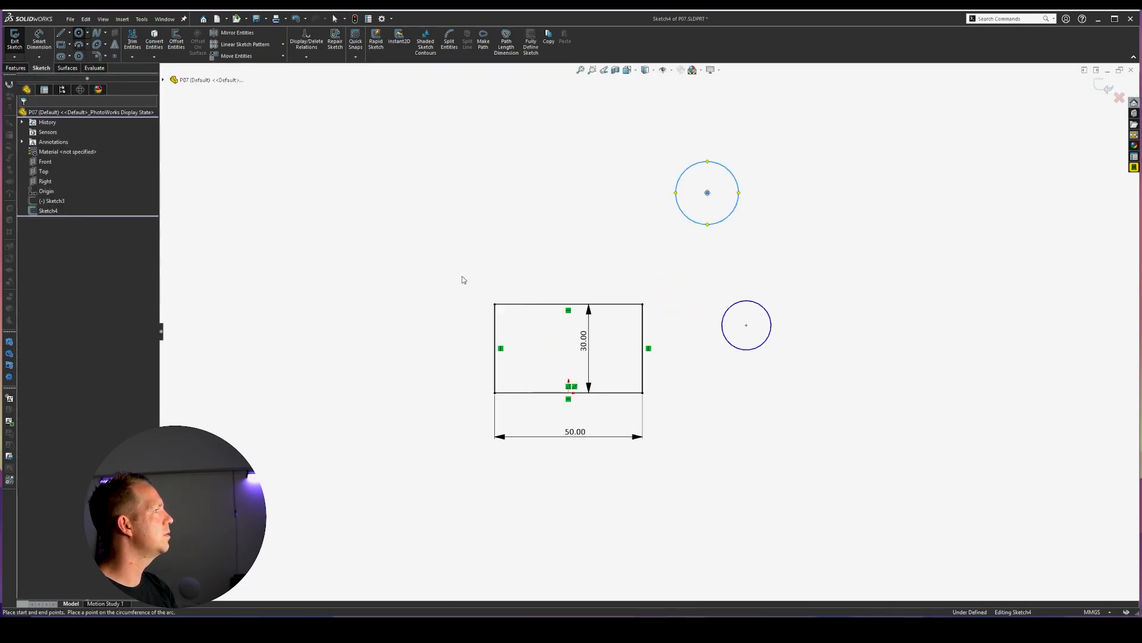
pyautogui.click(425, 283)
pyautogui.click(502, 215)
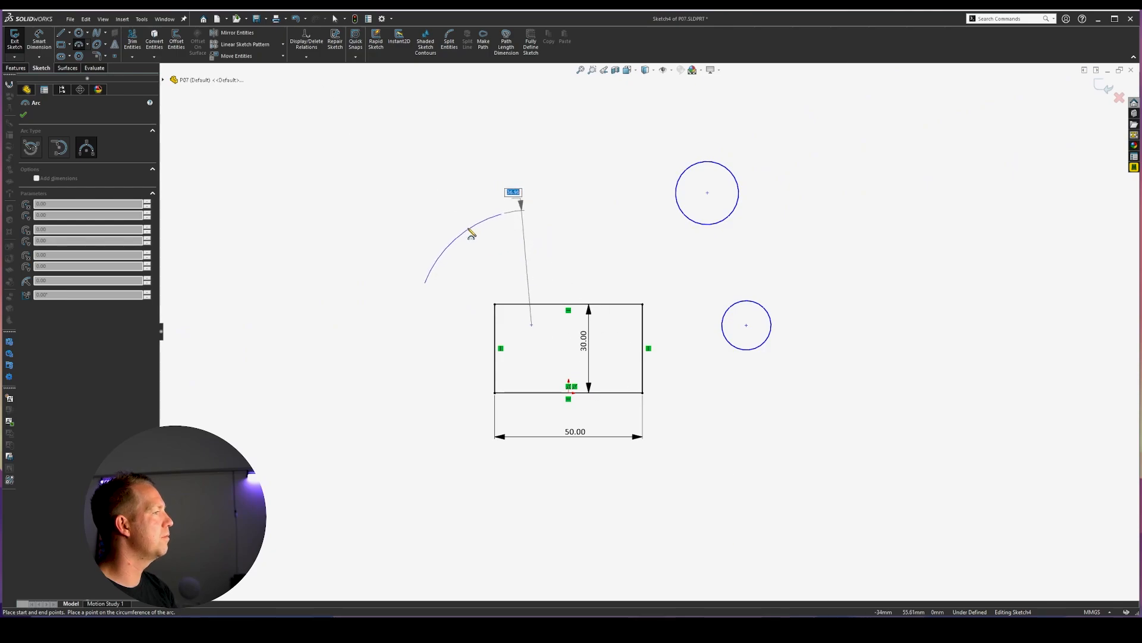
pyautogui.click(471, 233)
pyautogui.press('Escape')
pyautogui.press('Escape')
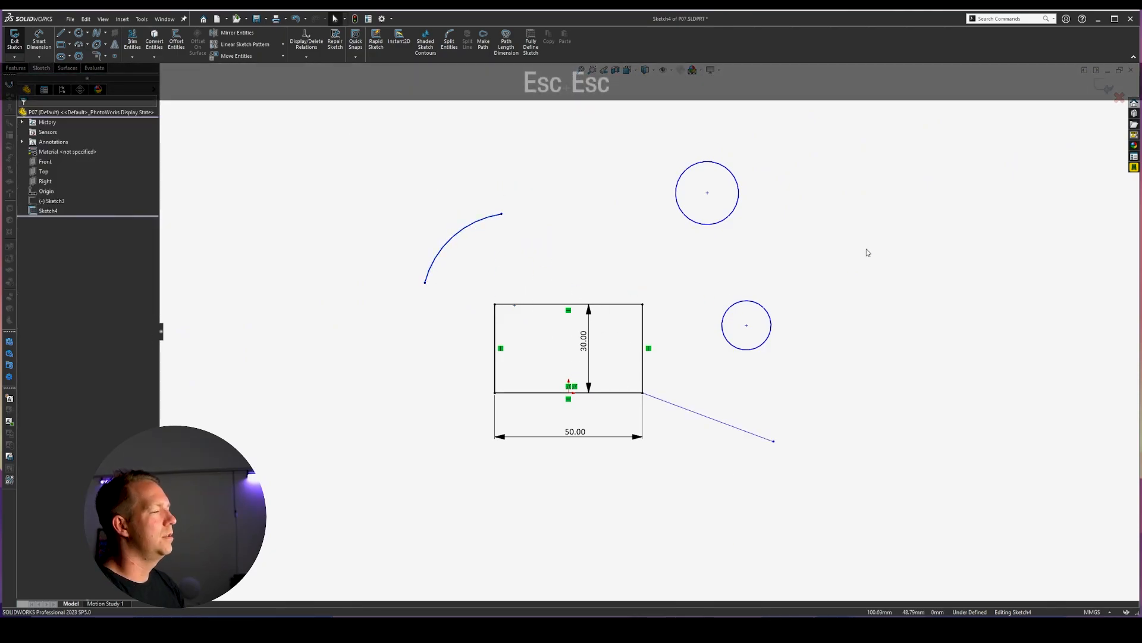
# Dimension the diameter of the lower circle as 20 mm.
pyautogui.scroll(-2, 748, 336)
pyautogui.click(38, 42)
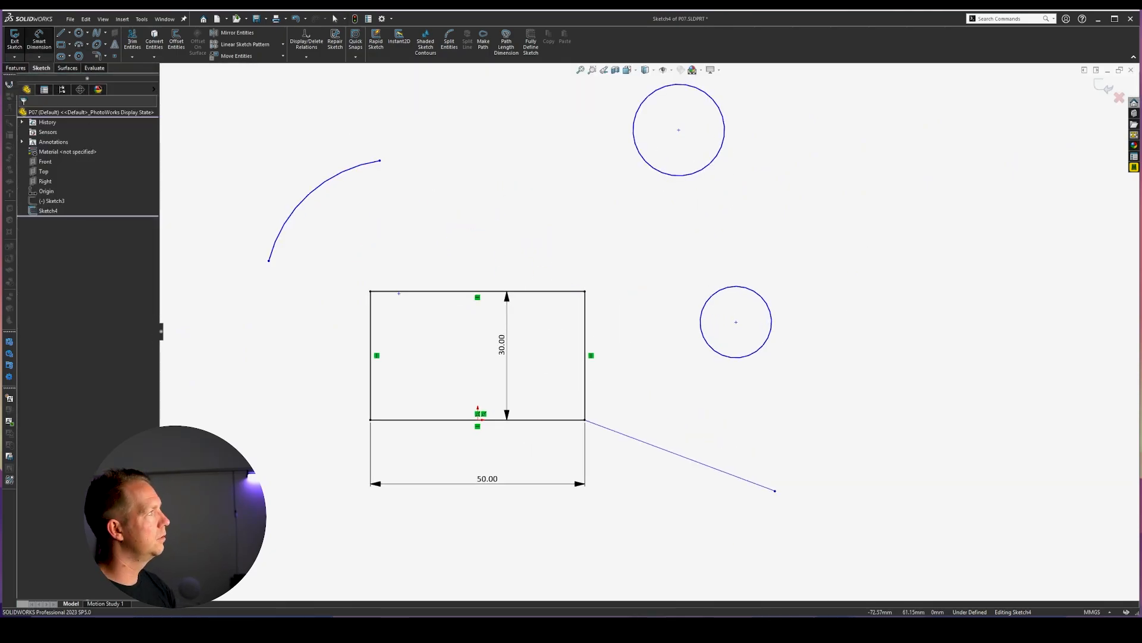
pyautogui.click(772, 317)
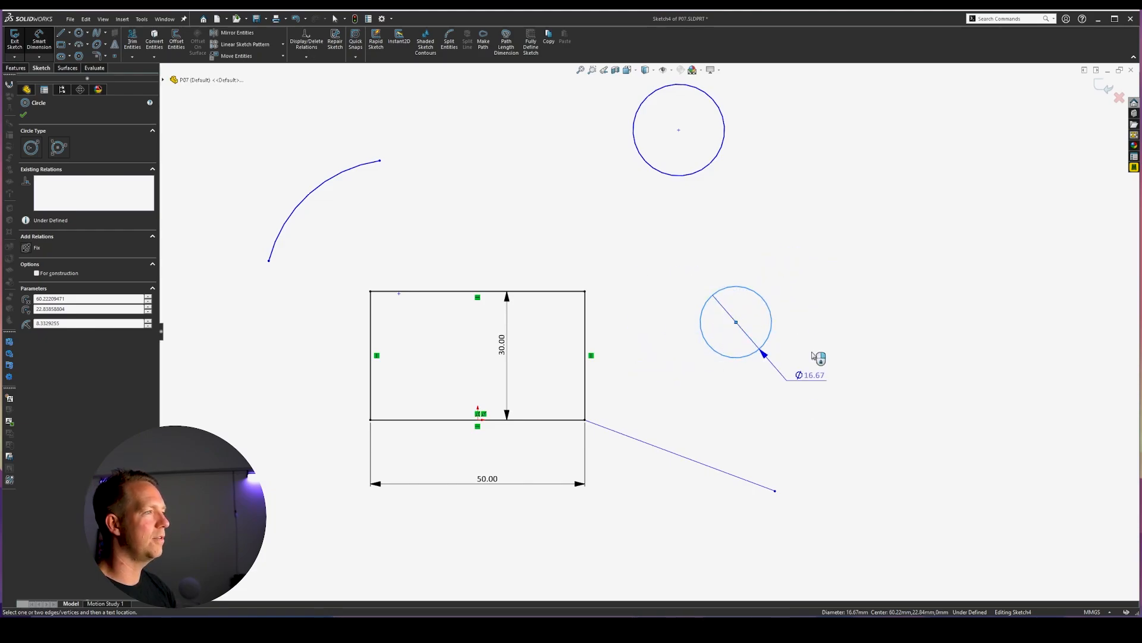
pyautogui.click(836, 246)
pyautogui.write('20')
pyautogui.press('Return')
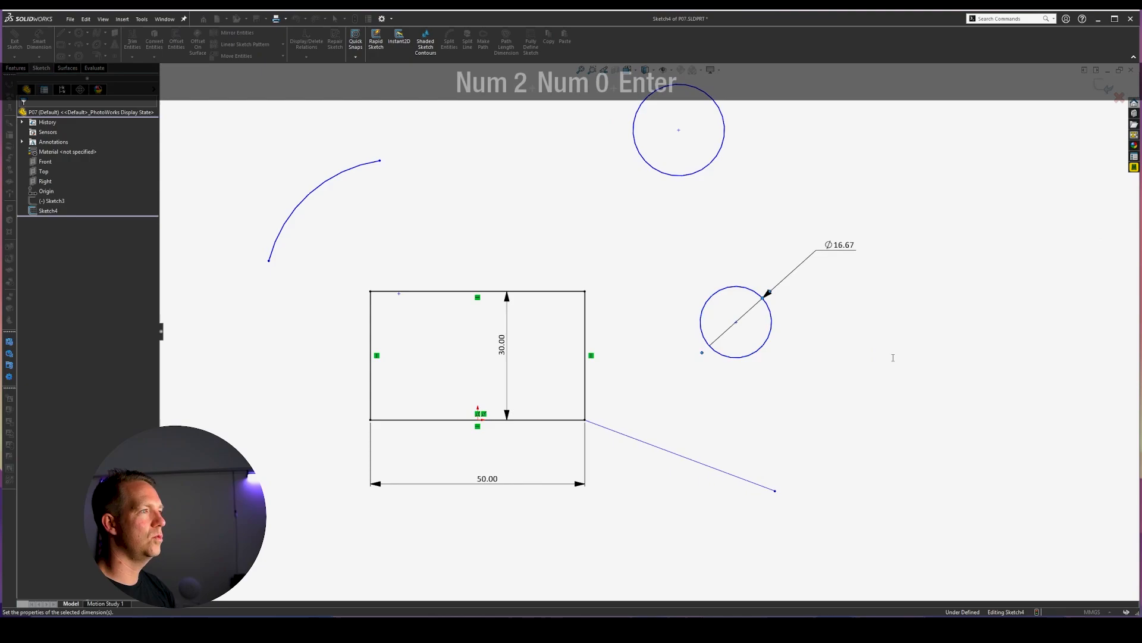
# Dimension the radius of the arc above the rectangle's upper-left corner as 30 mm.
pyautogui.click(556, 249)
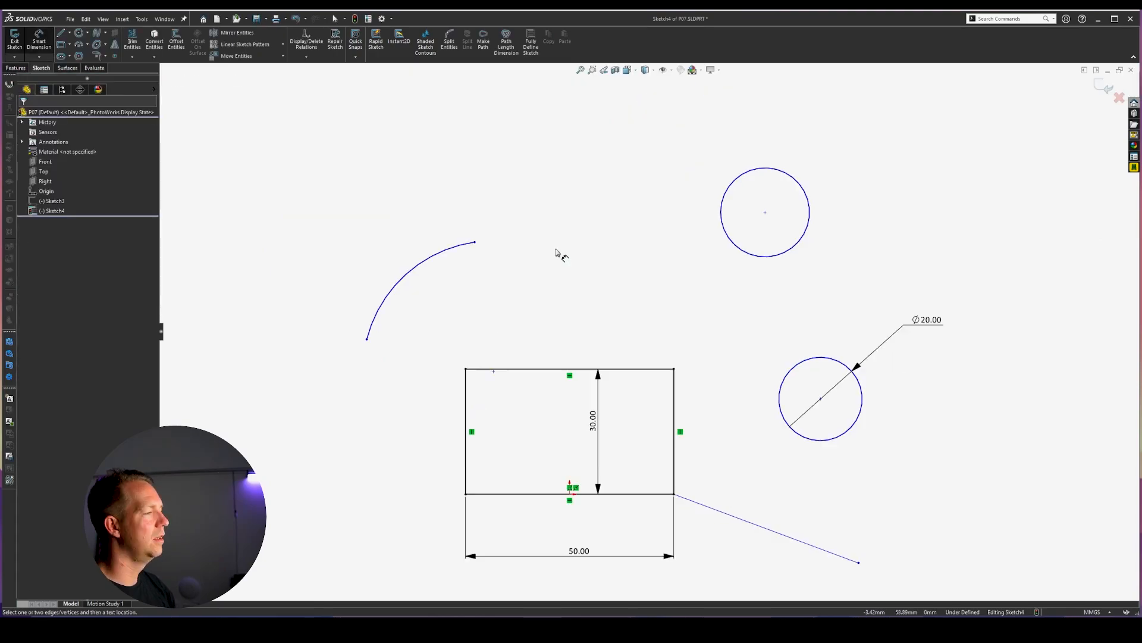
pyautogui.click(433, 262)
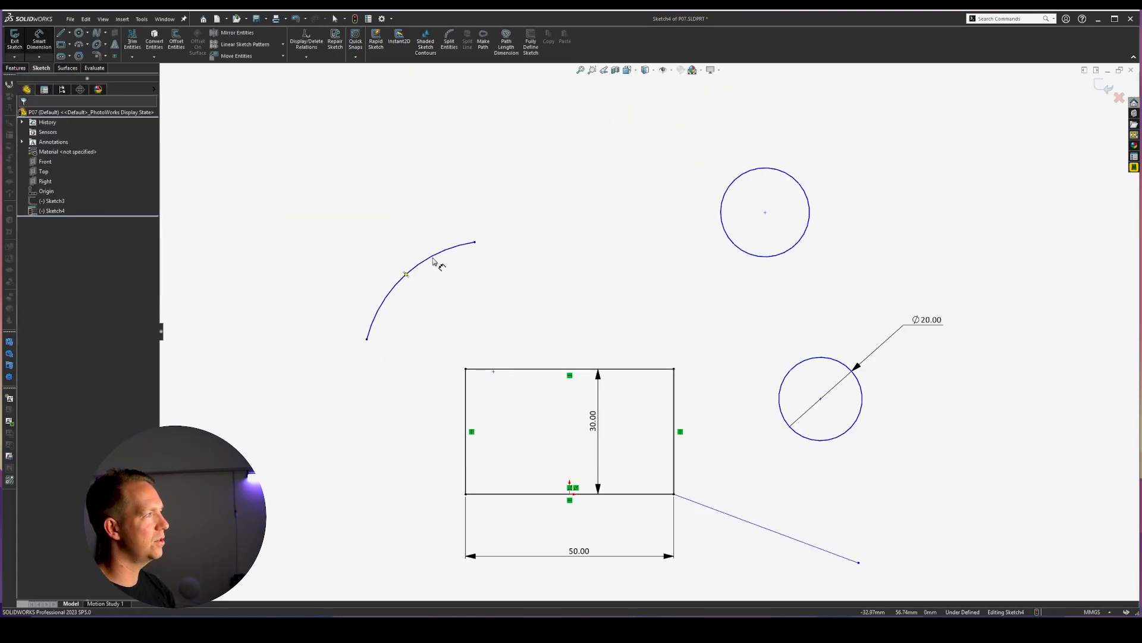
pyautogui.click(340, 225)
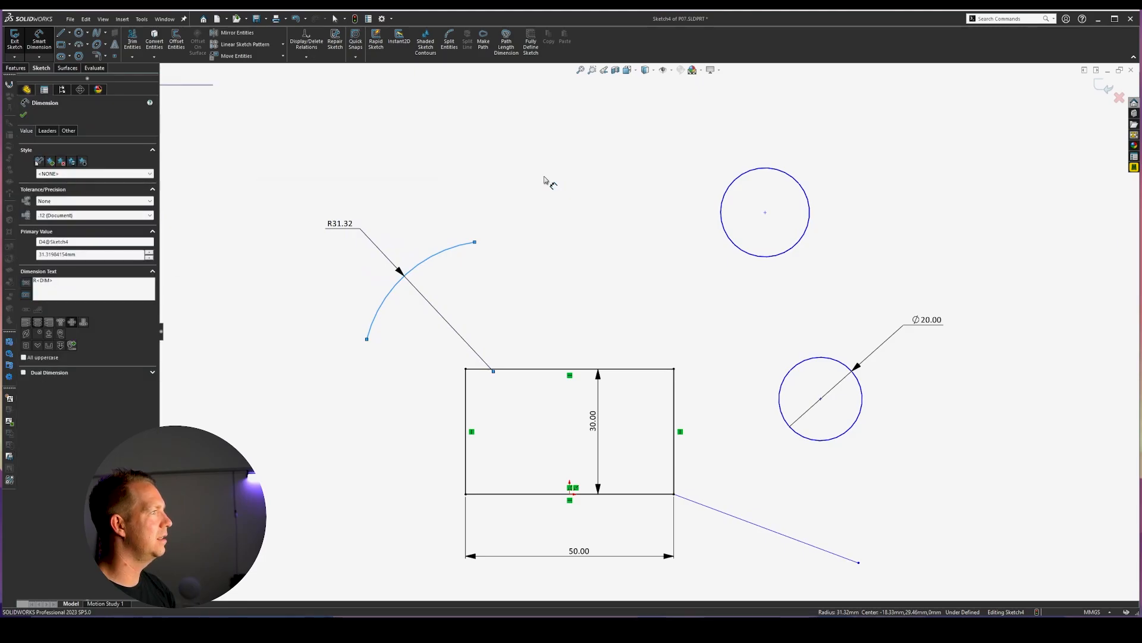
pyautogui.write('30')
pyautogui.press('Return')
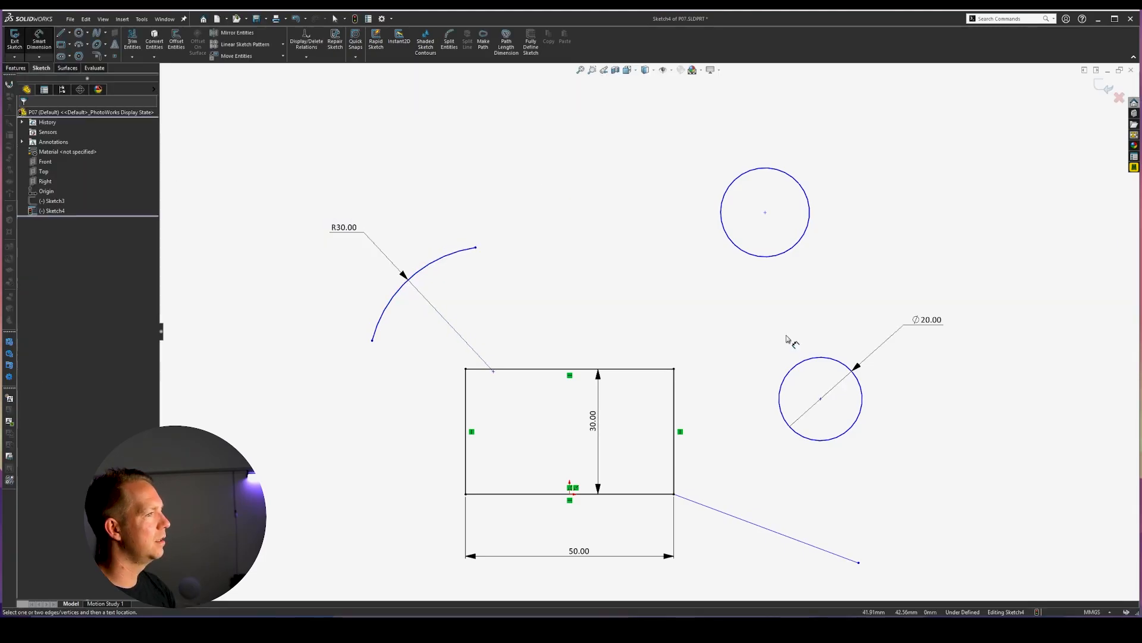
pyautogui.click(915, 324)
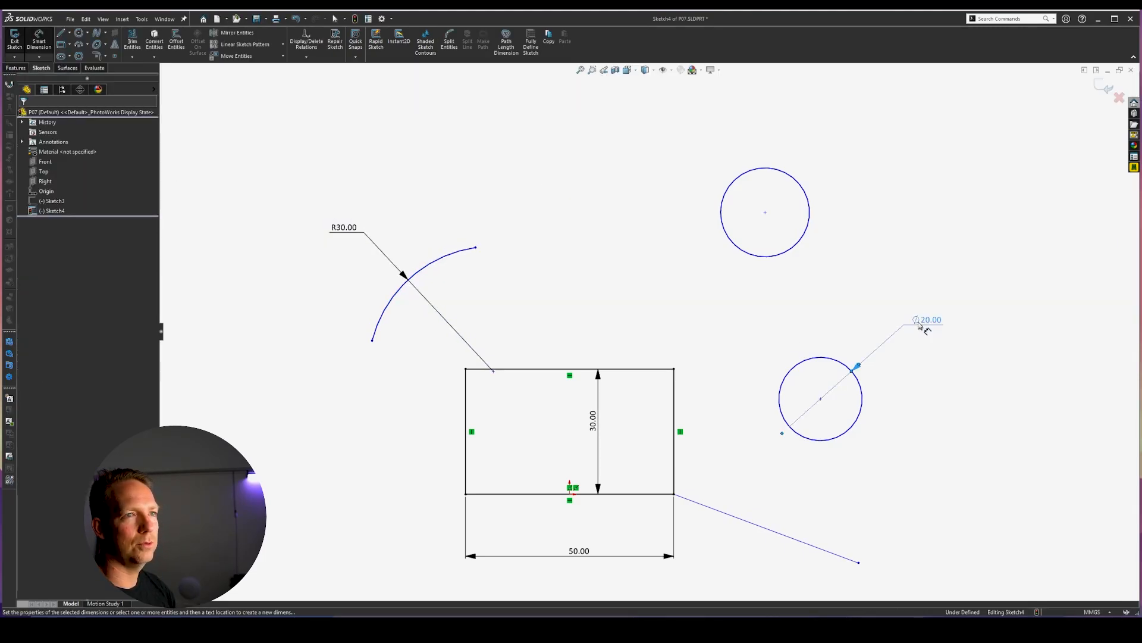
pyautogui.click(338, 231)
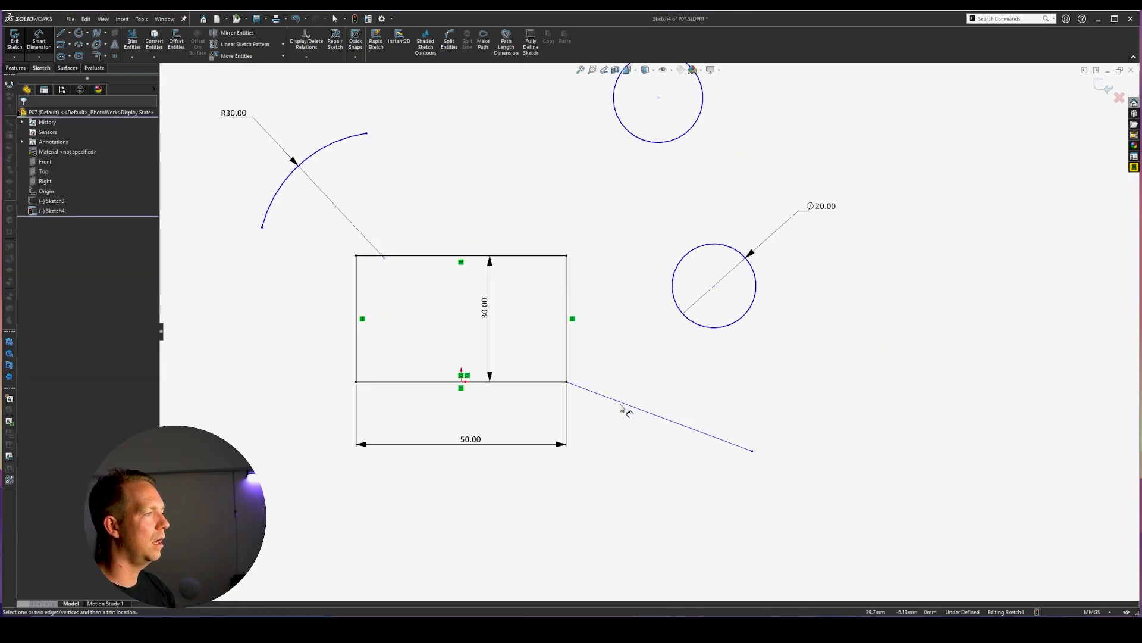
# Dimension the angle between the rectangle's lower edge and the sloping line as 20°.
pyautogui.scroll(-2, 615, 403)
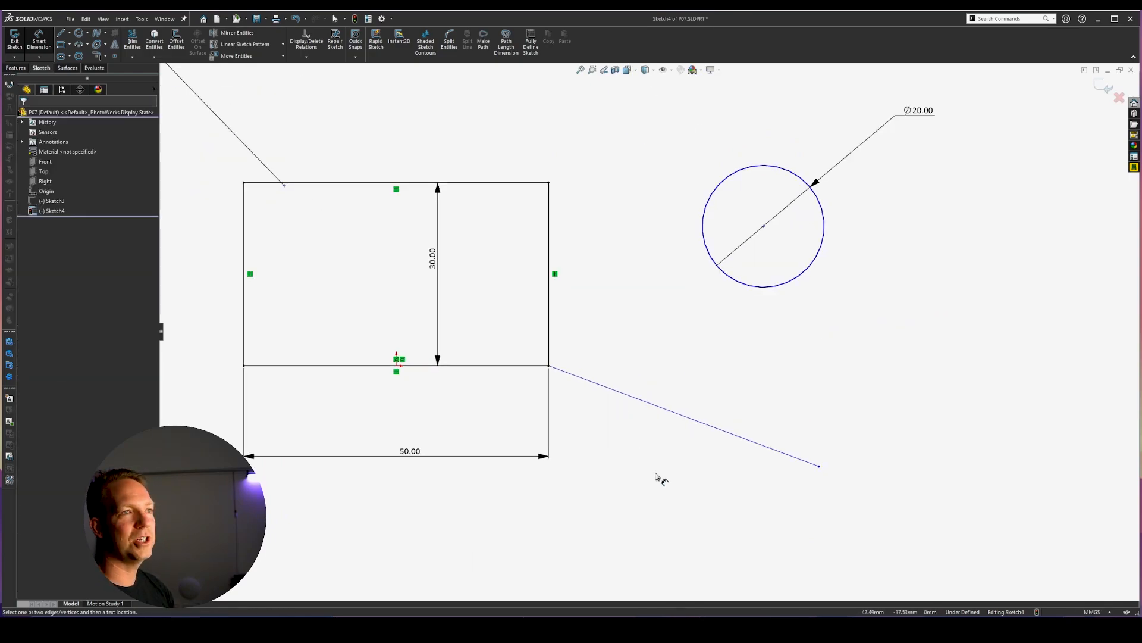
pyautogui.click(517, 366)
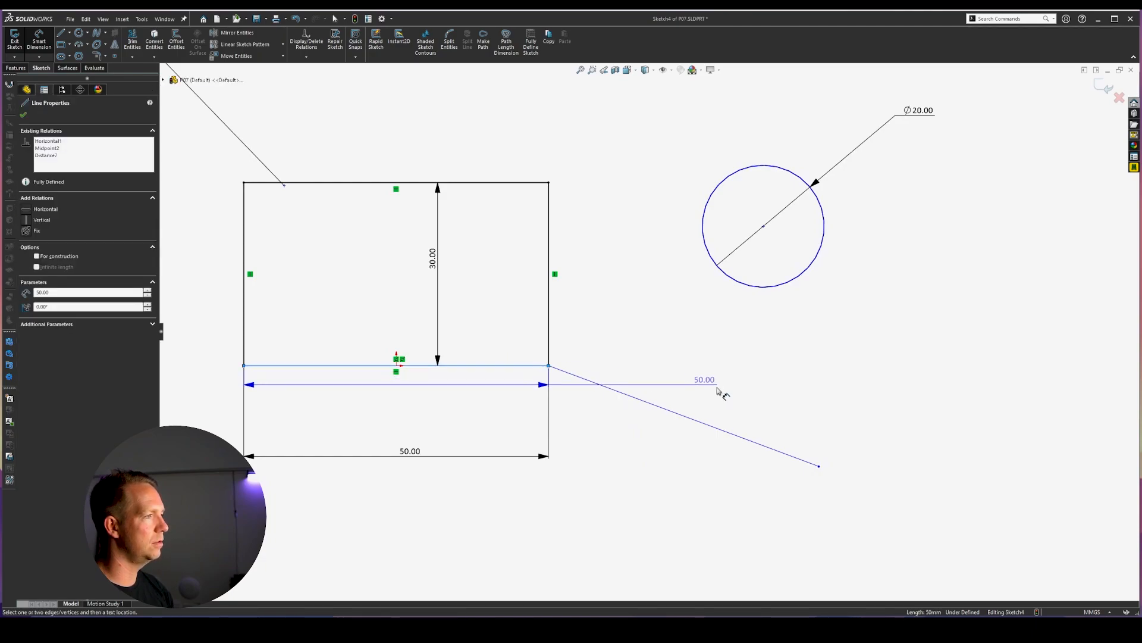
pyautogui.click(785, 454)
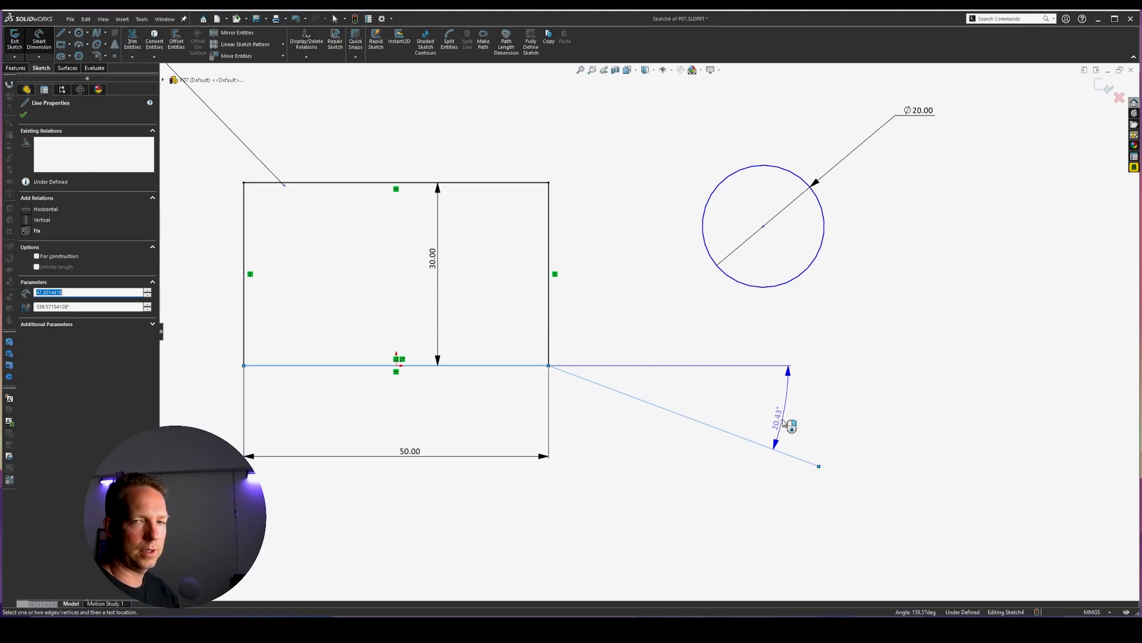
pyautogui.click(784, 423)
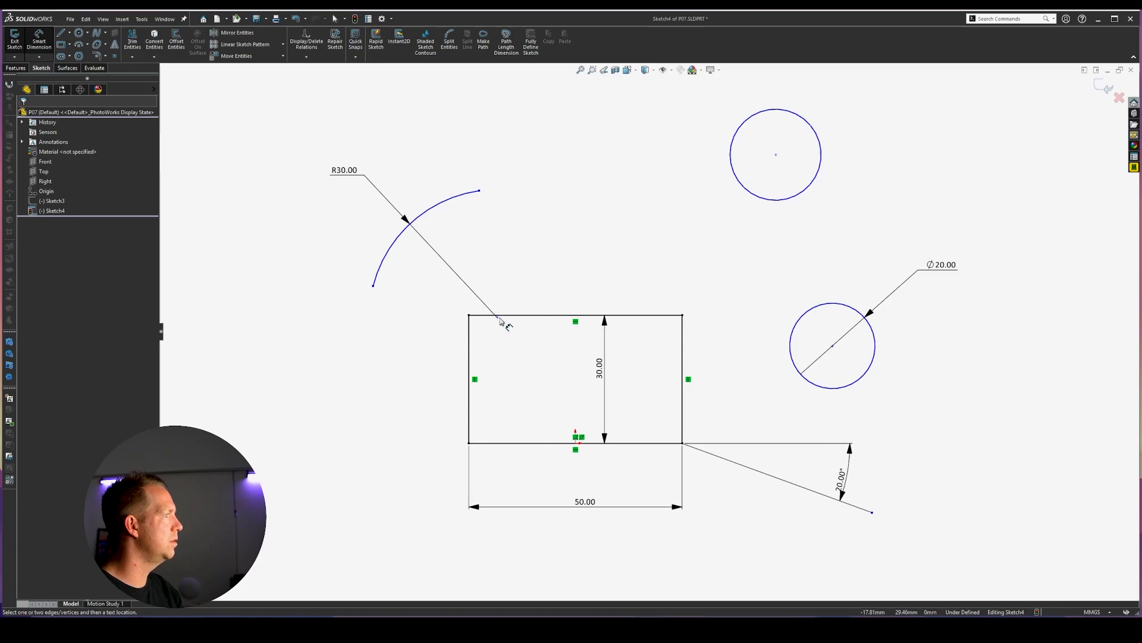
# Attach the arc's centre point to the rectangle's upper-left corner.
pyautogui.press('Escape')
pyautogui.moveTo(499, 316); pyautogui.dragTo(648, 246)
pyautogui.click(401, 353)
# Dimension the vertical distance between the two circles' centres as 50 mm.
pyautogui.moveTo(702, 237); pyautogui.dragTo(708, 197, button='right')
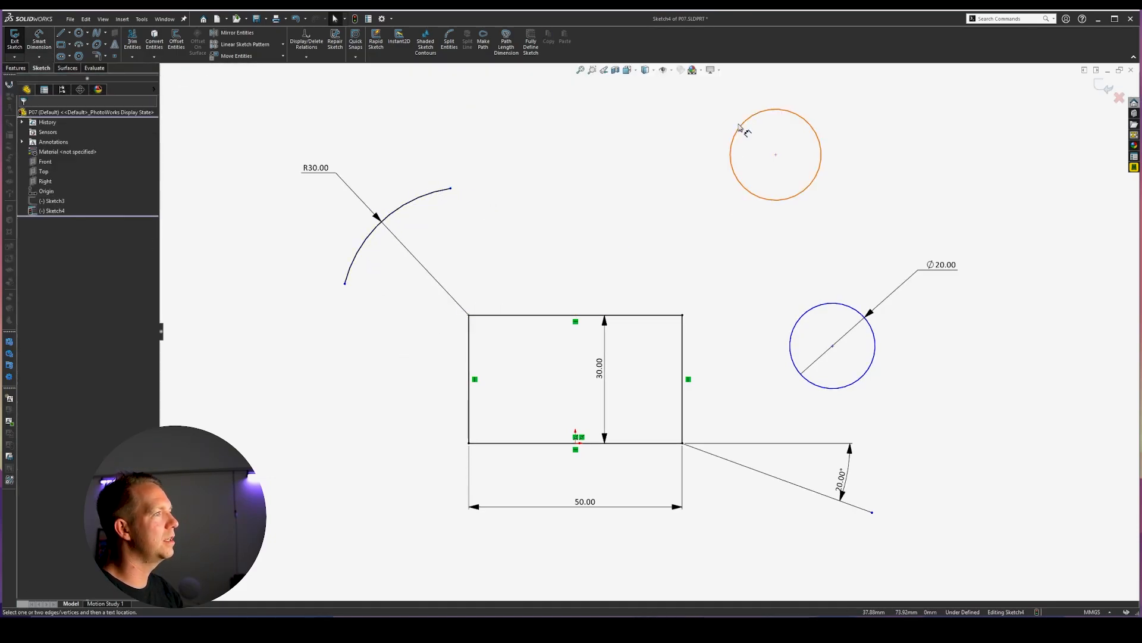
pyautogui.click(834, 304)
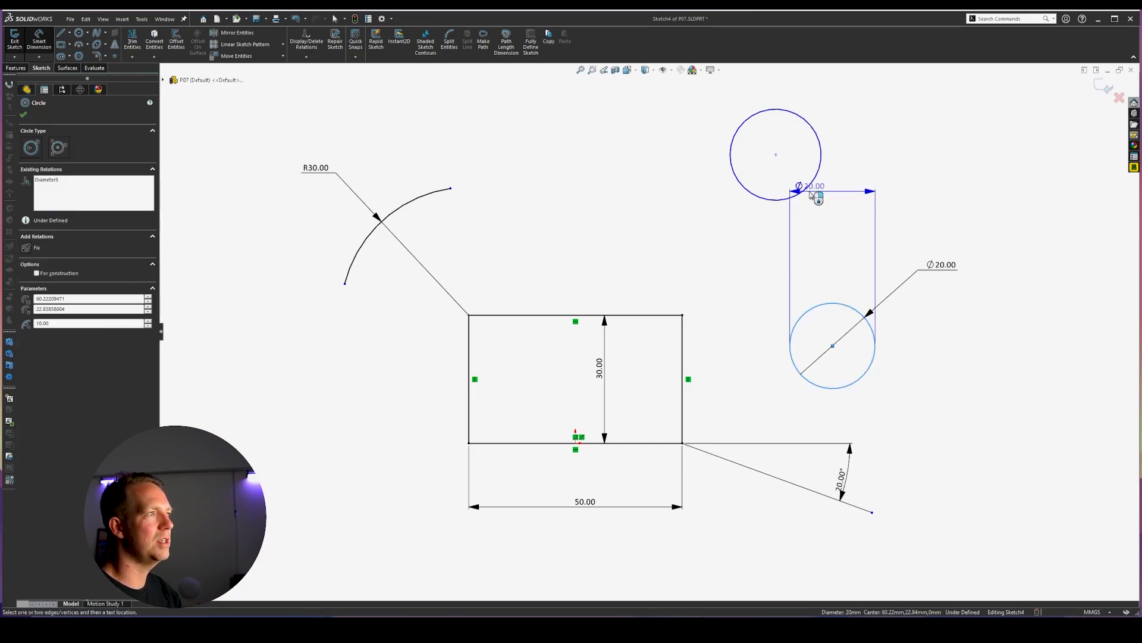
pyautogui.click(809, 186)
pyautogui.click(1006, 246)
pyautogui.write('50')
pyautogui.press('Return')
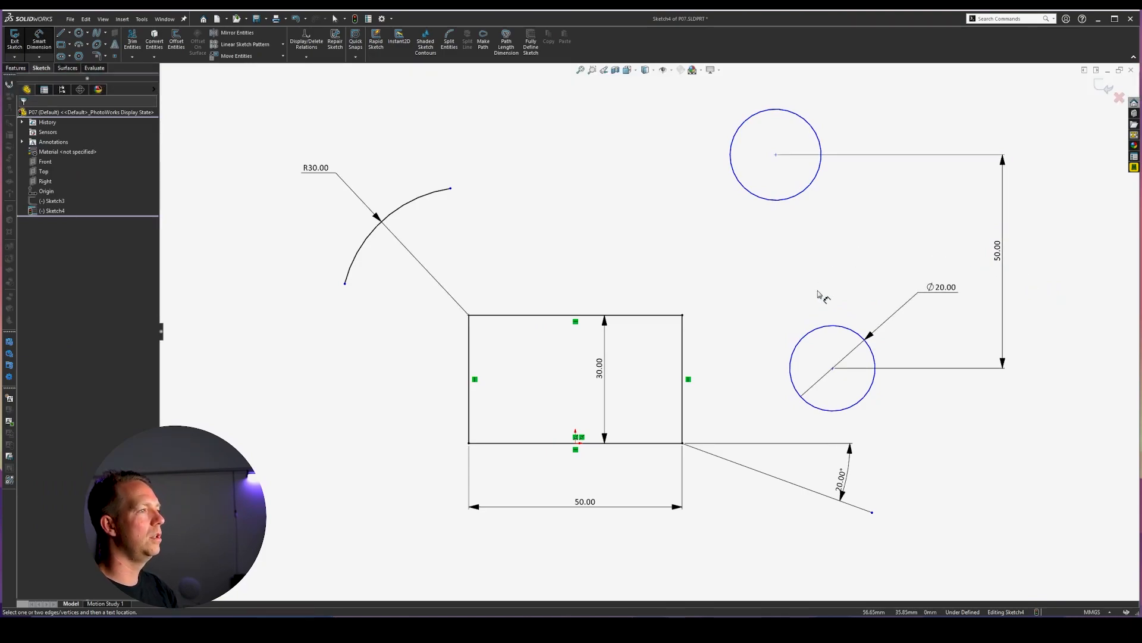
# Dimension the gap between the two circles' nearest edges as 30 mm.
pyautogui.press('shift')
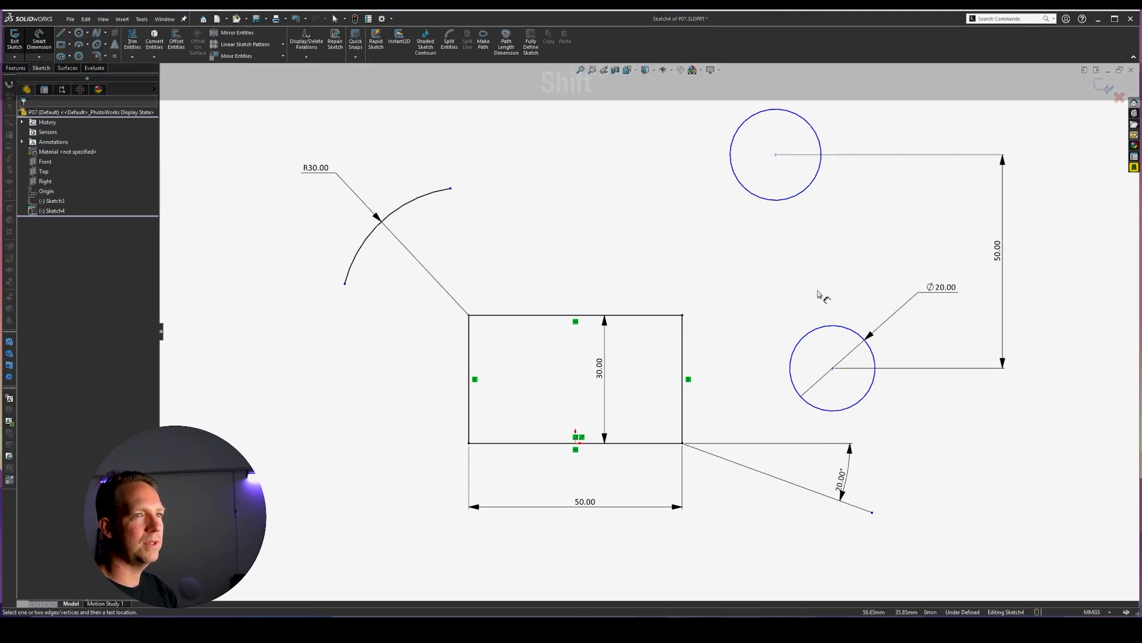
pyautogui.keyDown('shift'); pyautogui.click(824, 331); pyautogui.keyUp('shift')
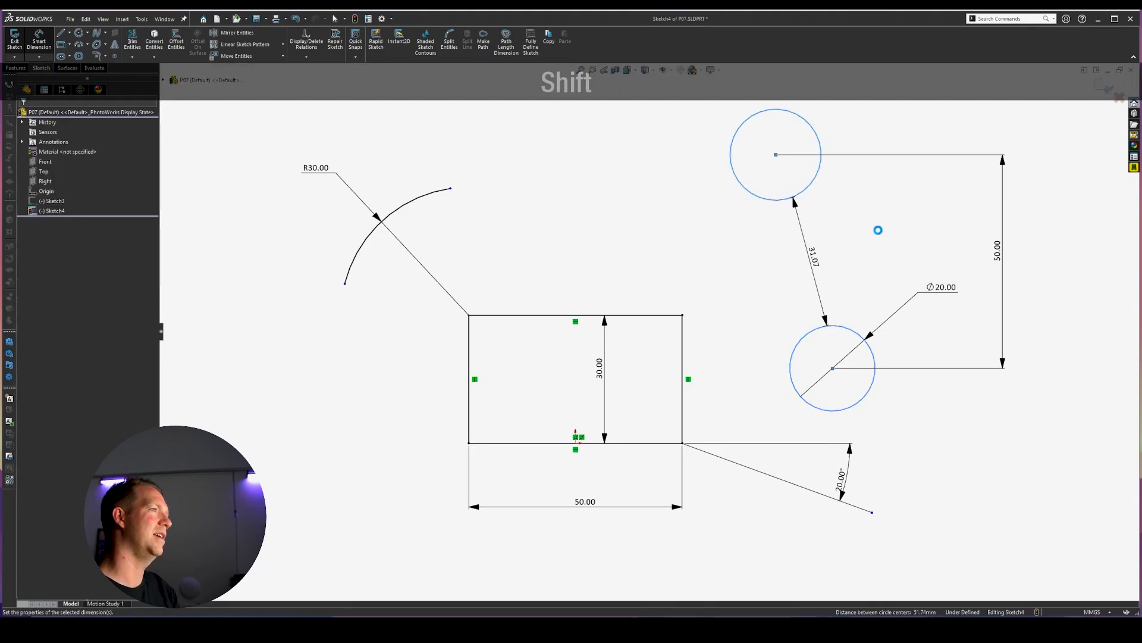
pyautogui.click(880, 235)
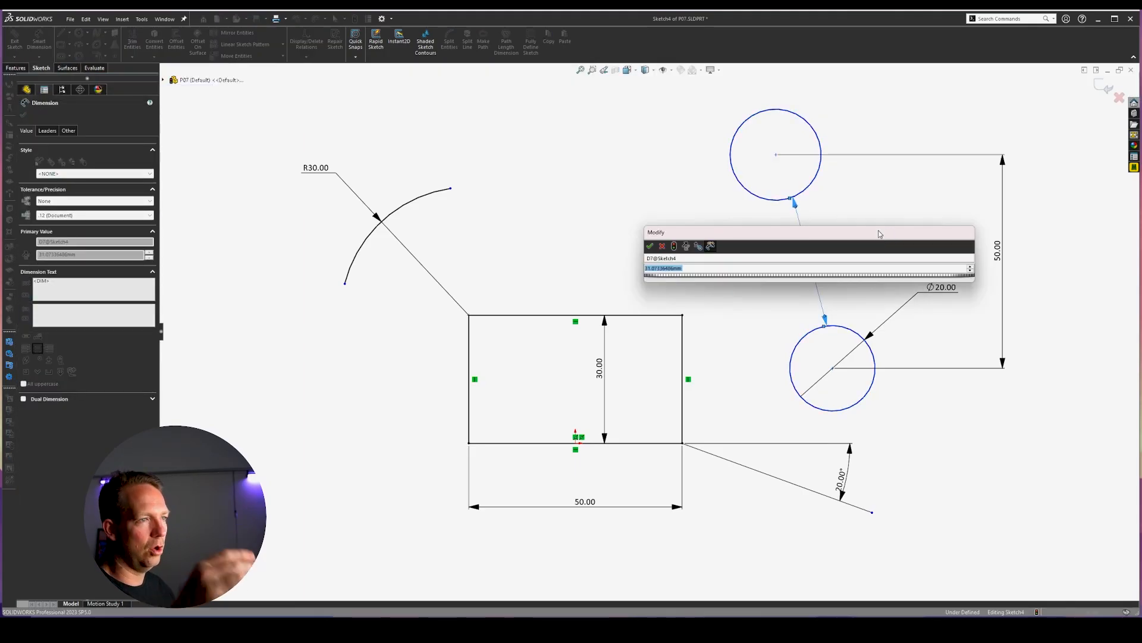
pyautogui.write('30')
pyautogui.press('Return')
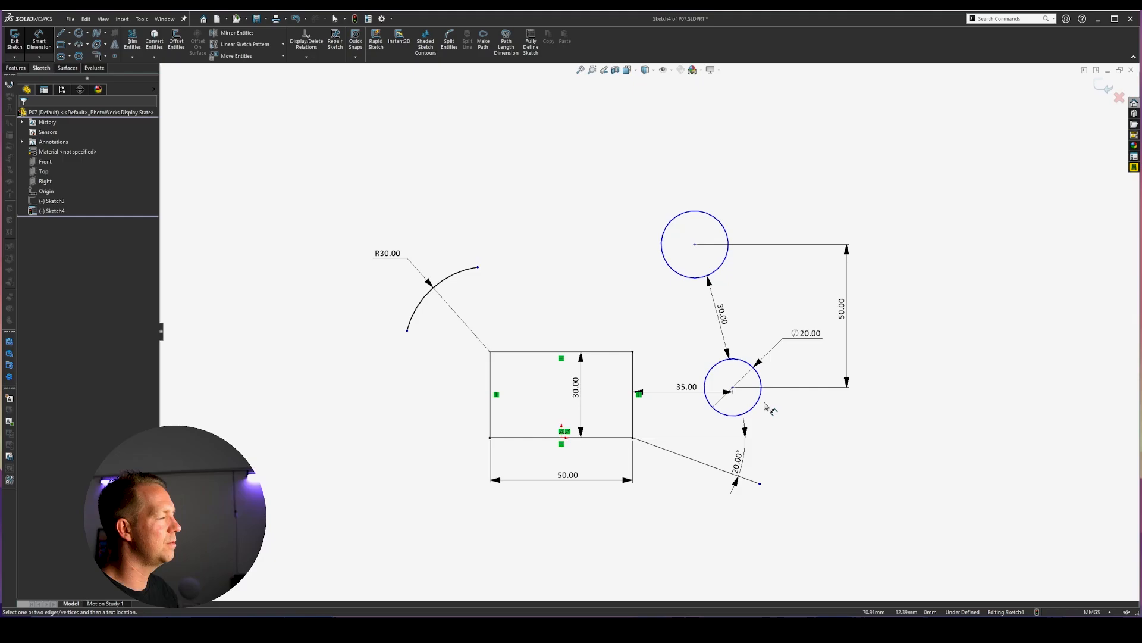
# Add a horizontal relation between the lower circle's centre and the rectangle's upper-right corner.
pyautogui.scroll(2, 784, 420)
pyautogui.press('Escape')
pyautogui.click(632, 352)
pyautogui.keyDown('ctrl'); pyautogui.click(601, 339); pyautogui.keyUp('ctrl')
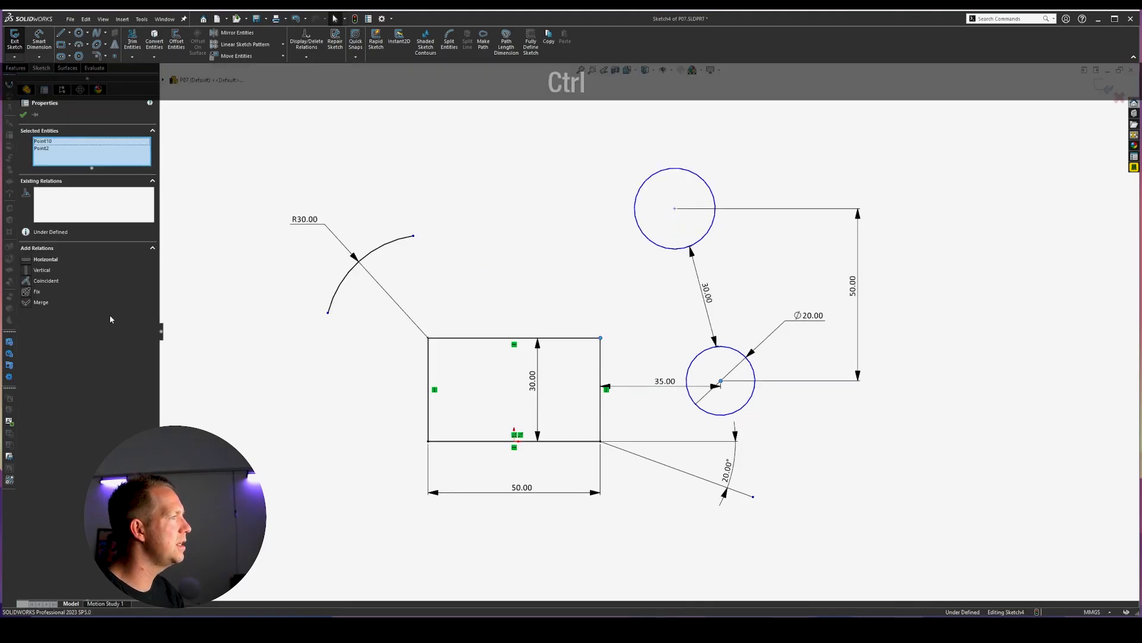
pyautogui.click(54, 259)
pyautogui.click(923, 419)
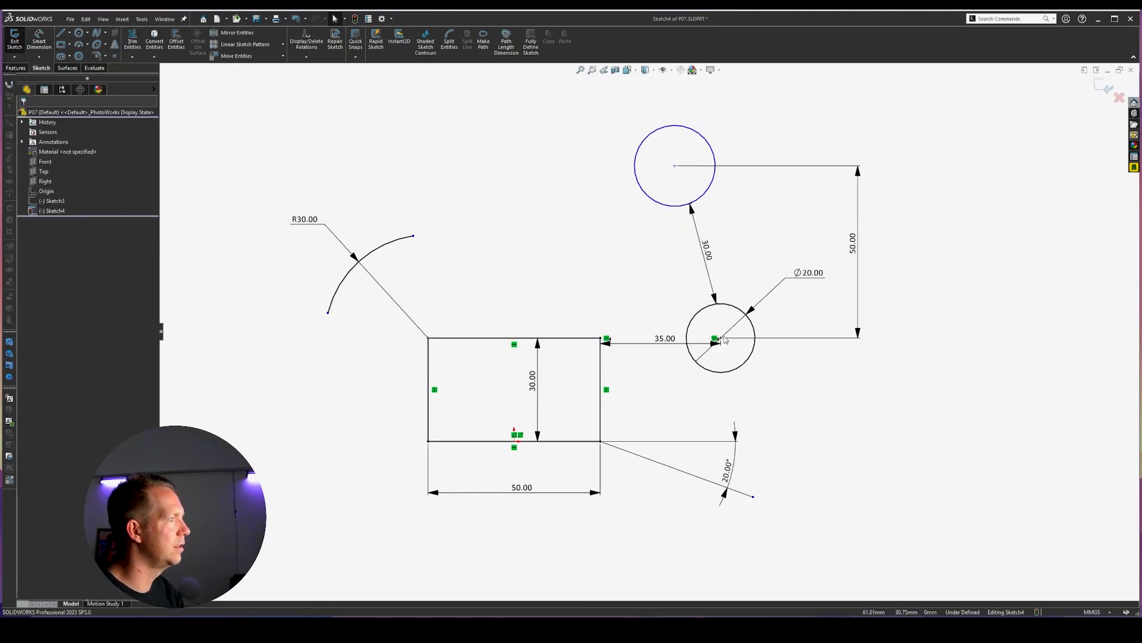
# Add a vertical relation between the centres of the lower and upper circles.
pyautogui.click(720, 338)
pyautogui.keyDown('ctrl'); pyautogui.click(675, 166); pyautogui.keyUp('ctrl')
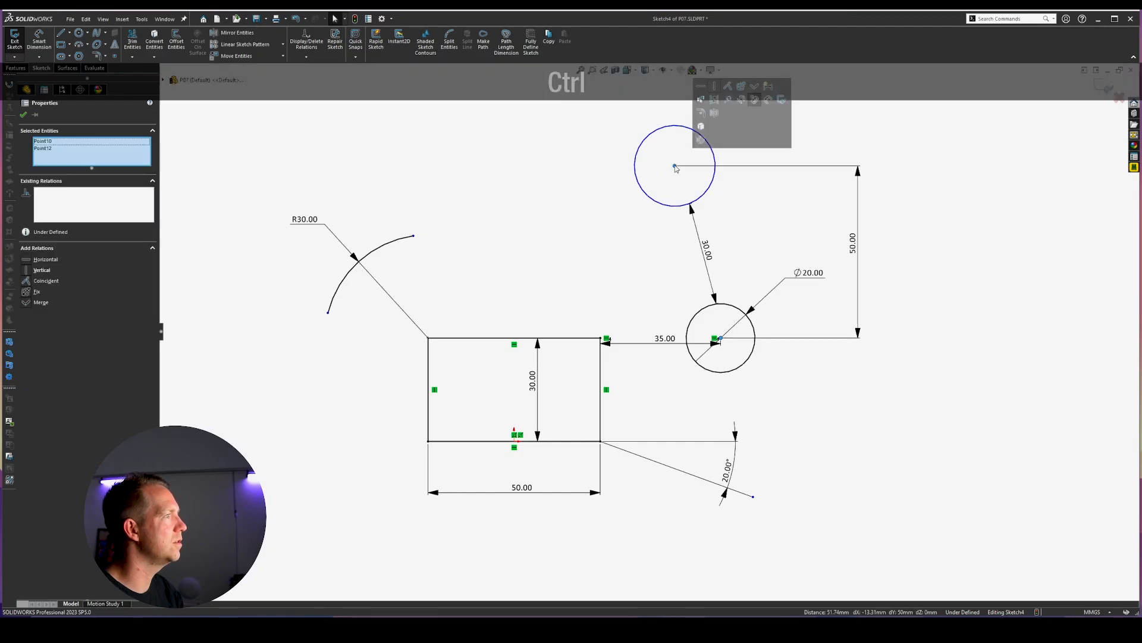
pyautogui.click(715, 86)
pyautogui.click(950, 396)
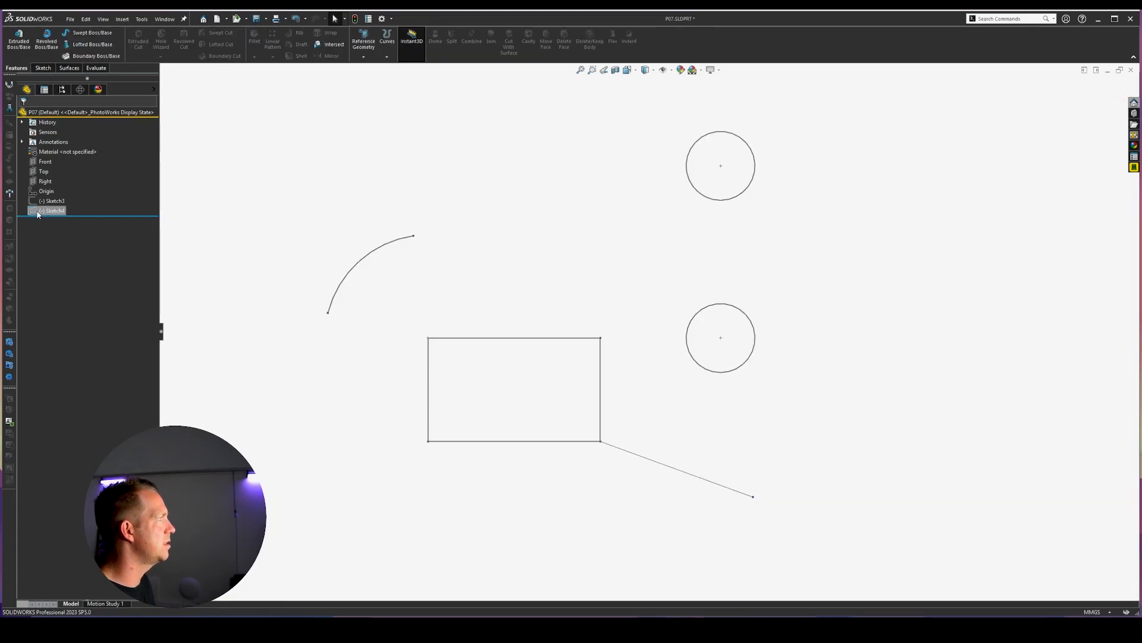
# Reopen Sketch4 for editing and inspect the free endpoint of the sloping line.
pyautogui.doubleClick(41, 211)
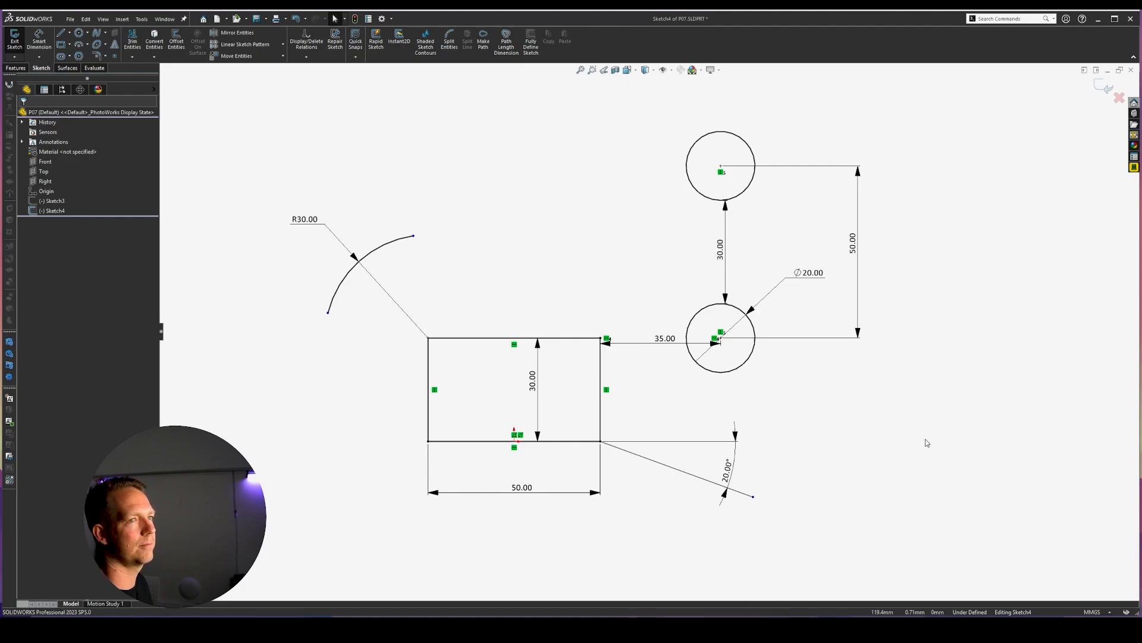
pyautogui.scroll(6, 761, 505)
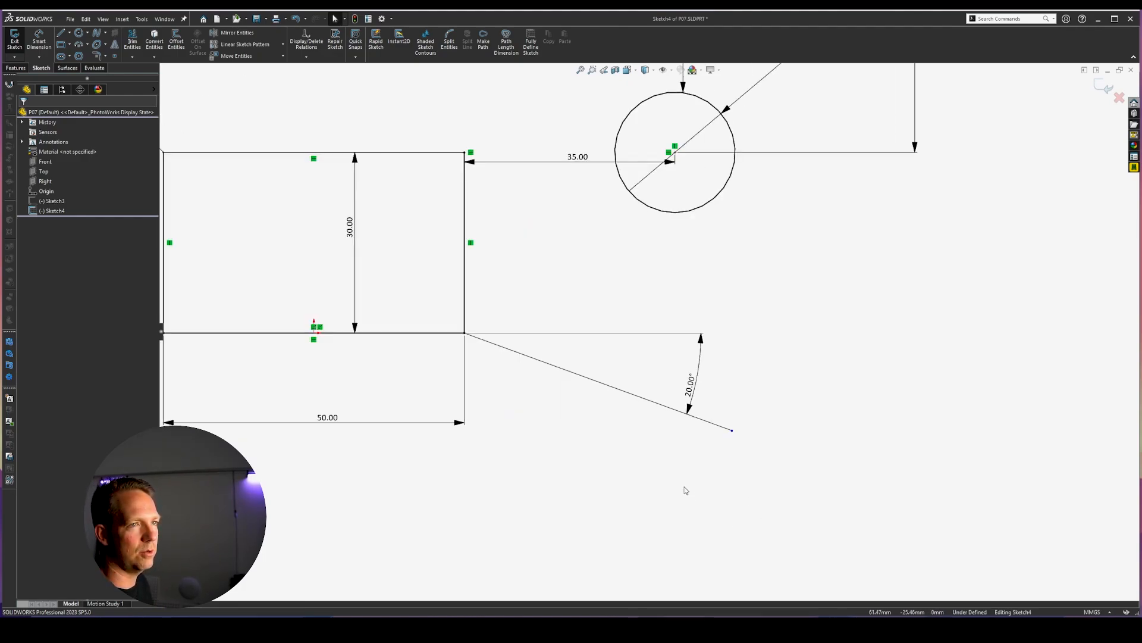
pyautogui.scroll(5, 793, 357)
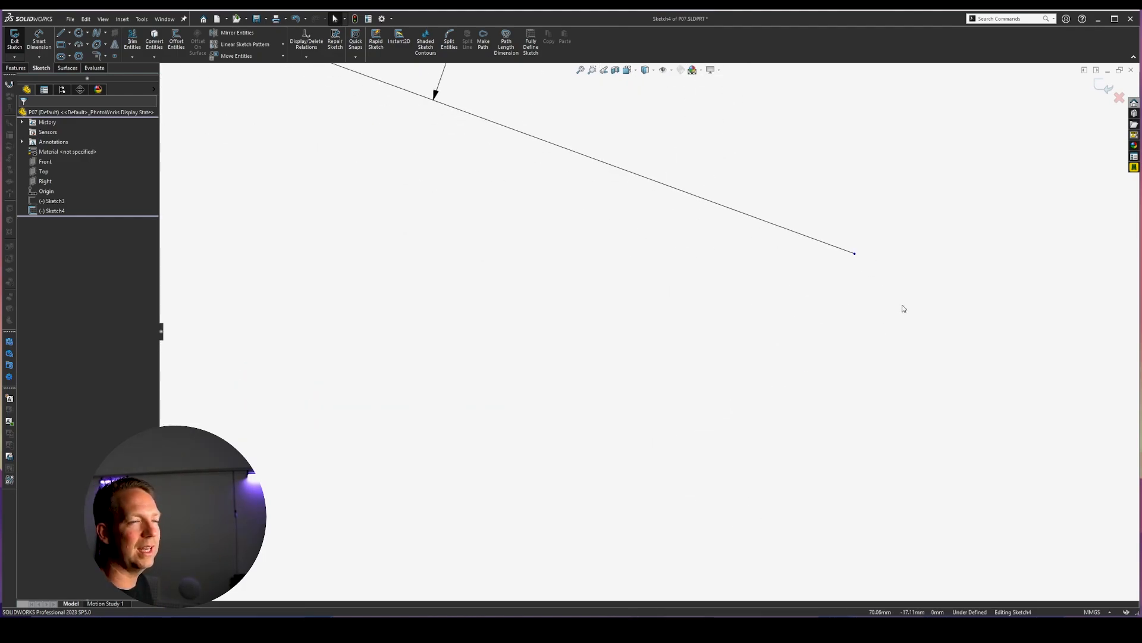
pyautogui.scroll(-8, 892, 283)
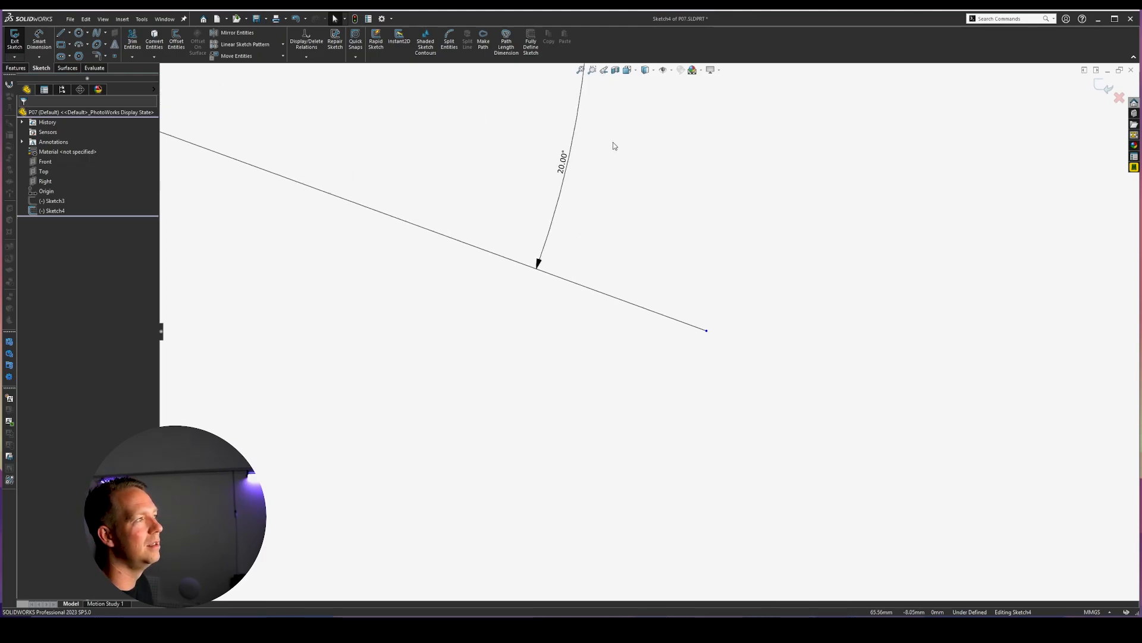
pyautogui.scroll(-2, 469, 172)
pyautogui.scroll(4, 517, 171)
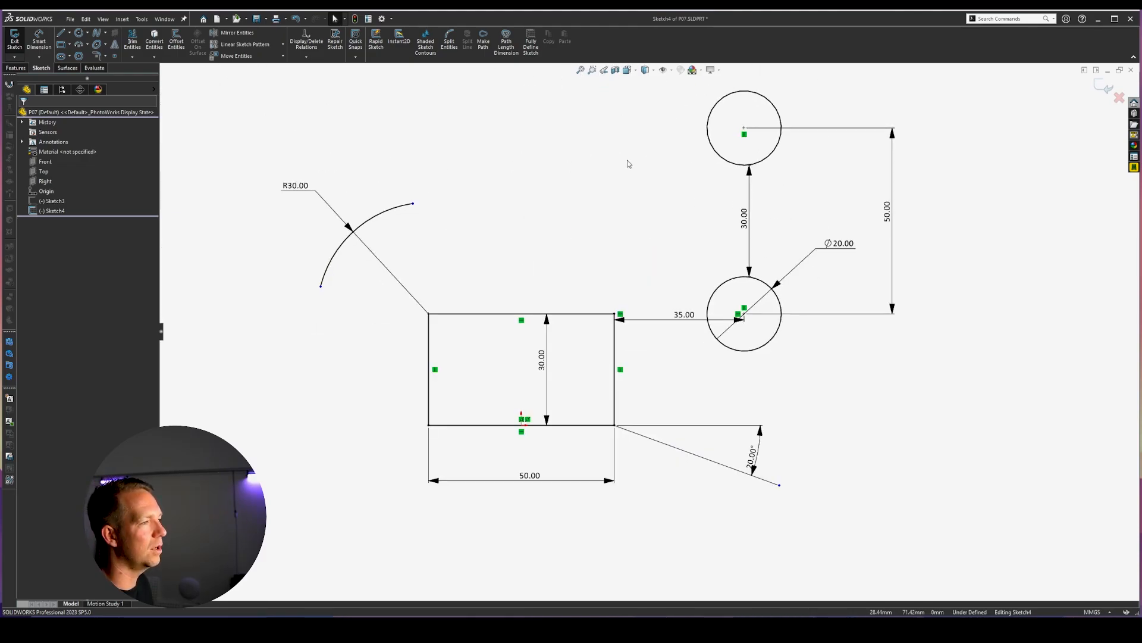
pyautogui.scroll(-1, 810, 524)
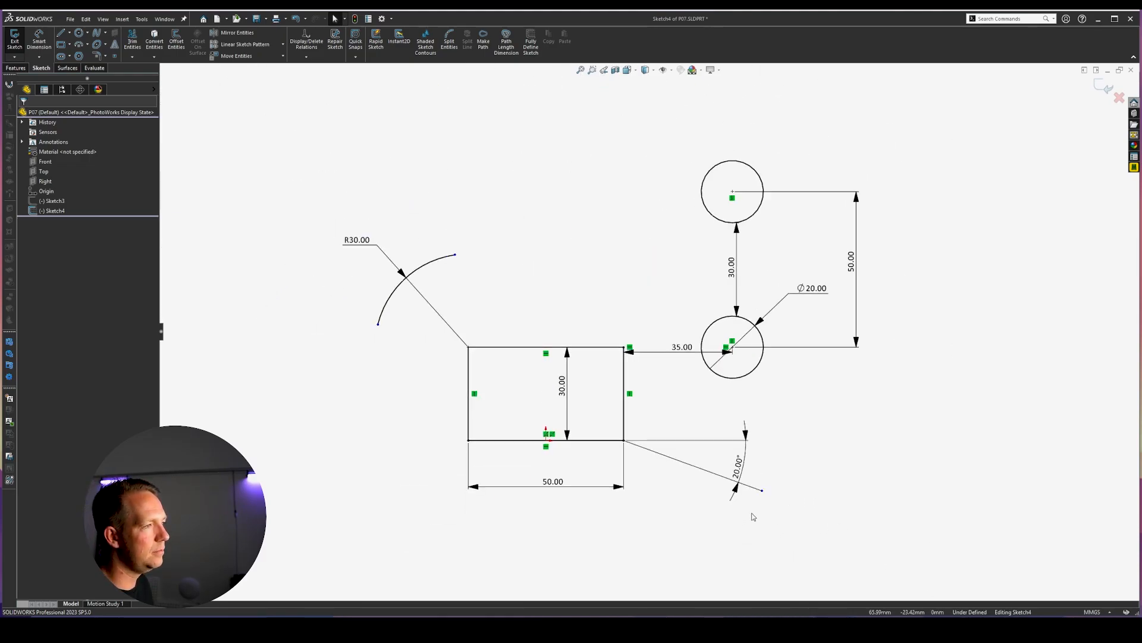
# Stretch the sloping line outward along its direction by moving its free endpoint.
pyautogui.click(708, 472)
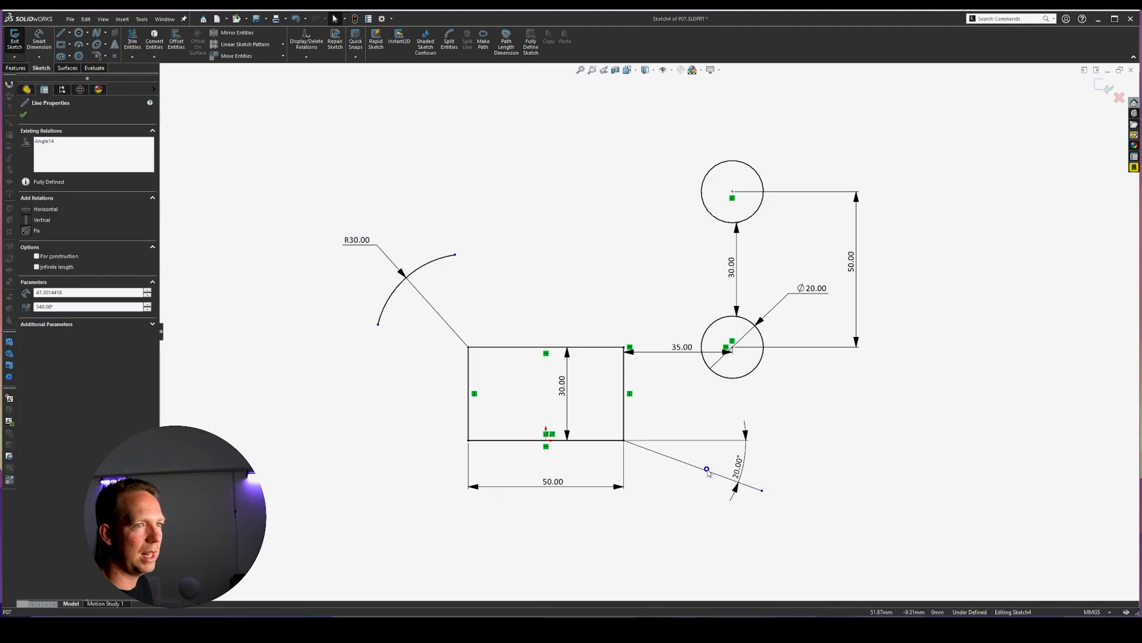
pyautogui.click(836, 520)
pyautogui.click(763, 491)
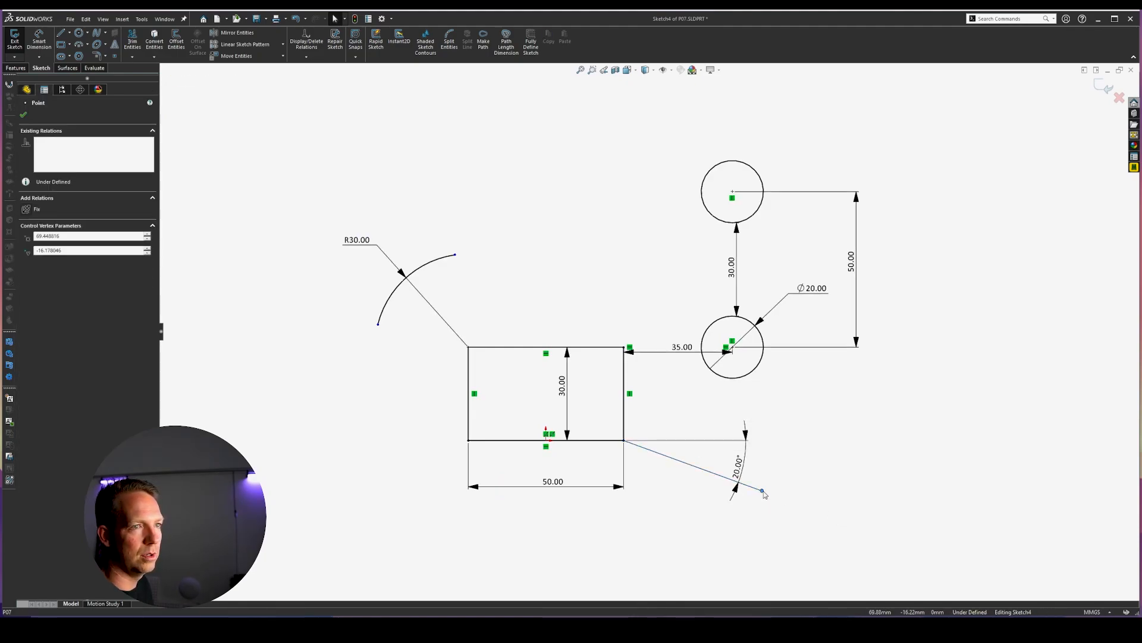
pyautogui.moveTo(765, 494); pyautogui.dragTo(818, 515)
pyautogui.click(699, 536)
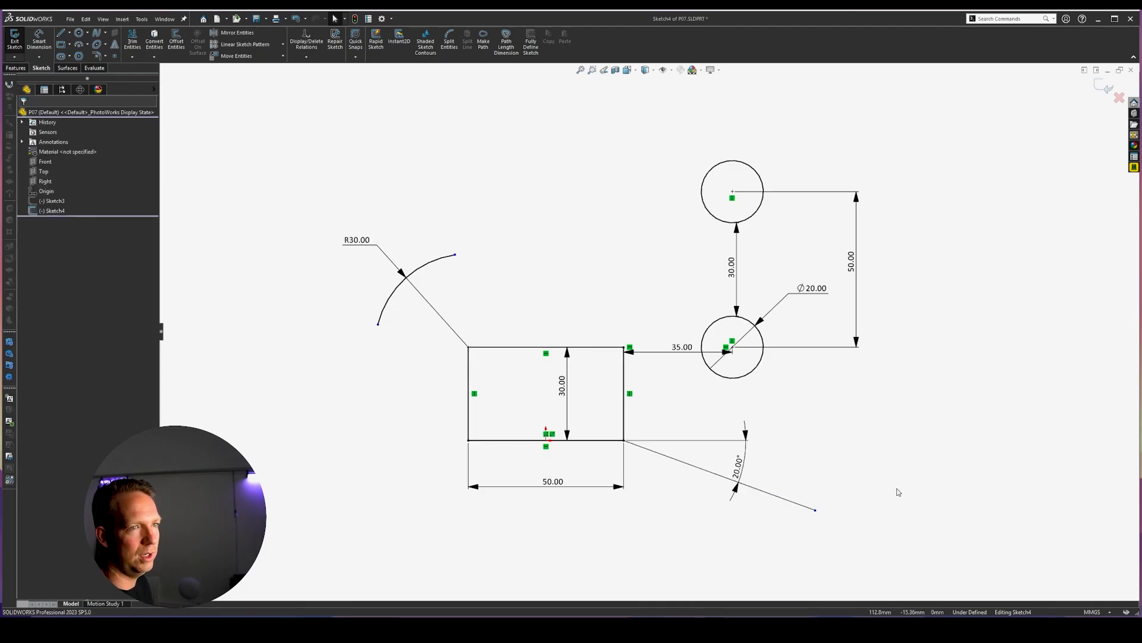
# Dimension the sloping line's length as 60 mm, parallel to and below the line.
pyautogui.moveTo(897, 504); pyautogui.dragTo(923, 331, button='right')
pyautogui.click(773, 495)
pyautogui.click(700, 502)
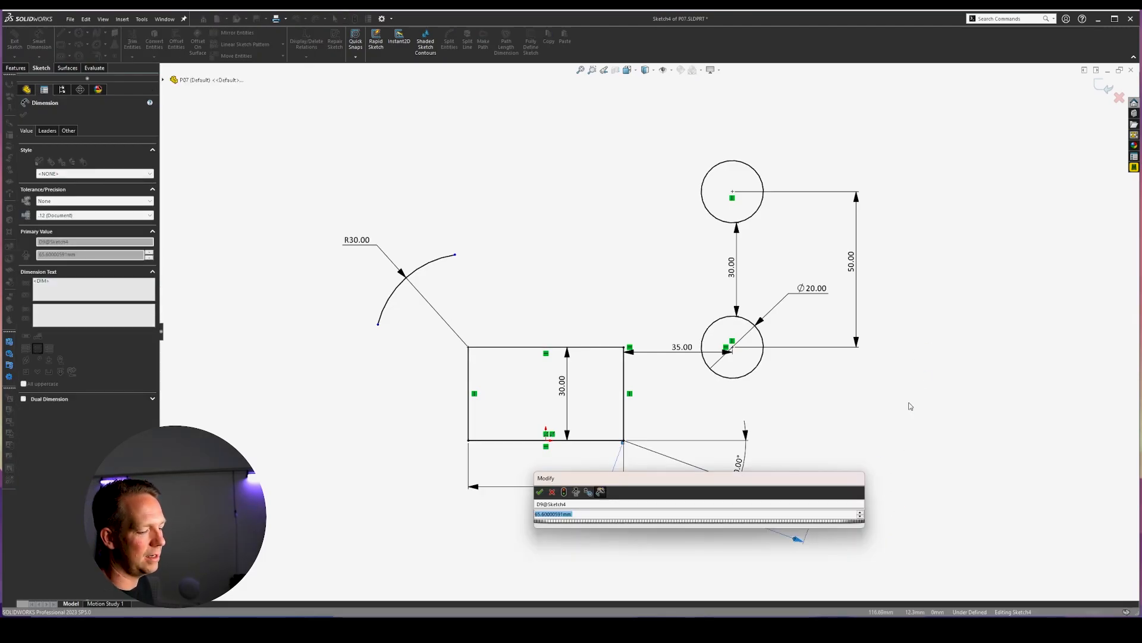
pyautogui.write('60')
pyautogui.press('Return')
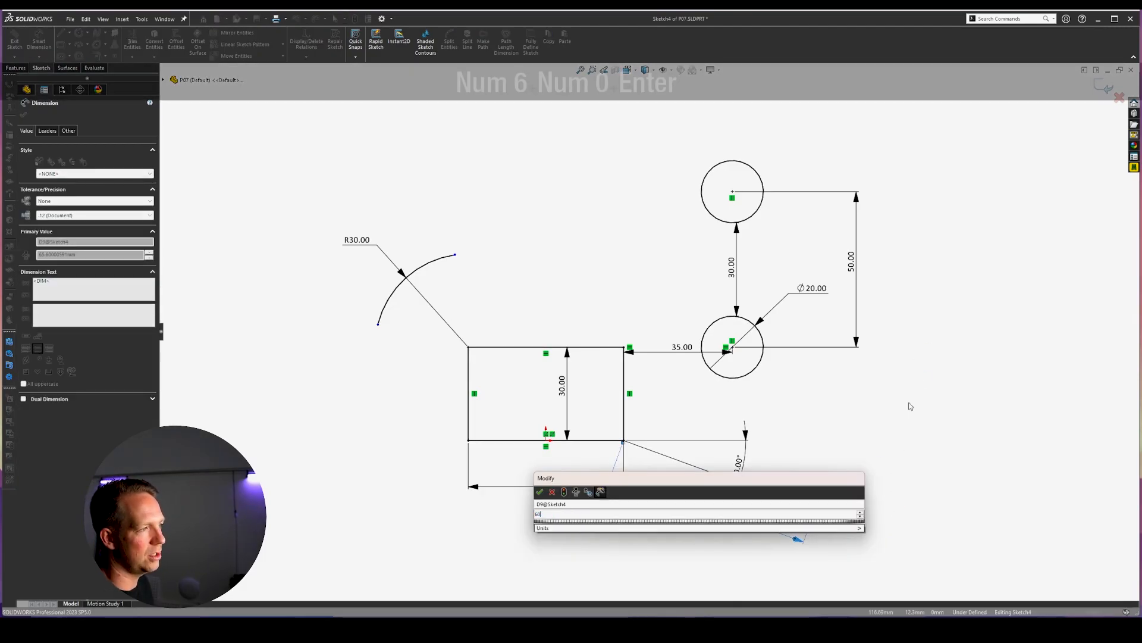
pyautogui.click(909, 402)
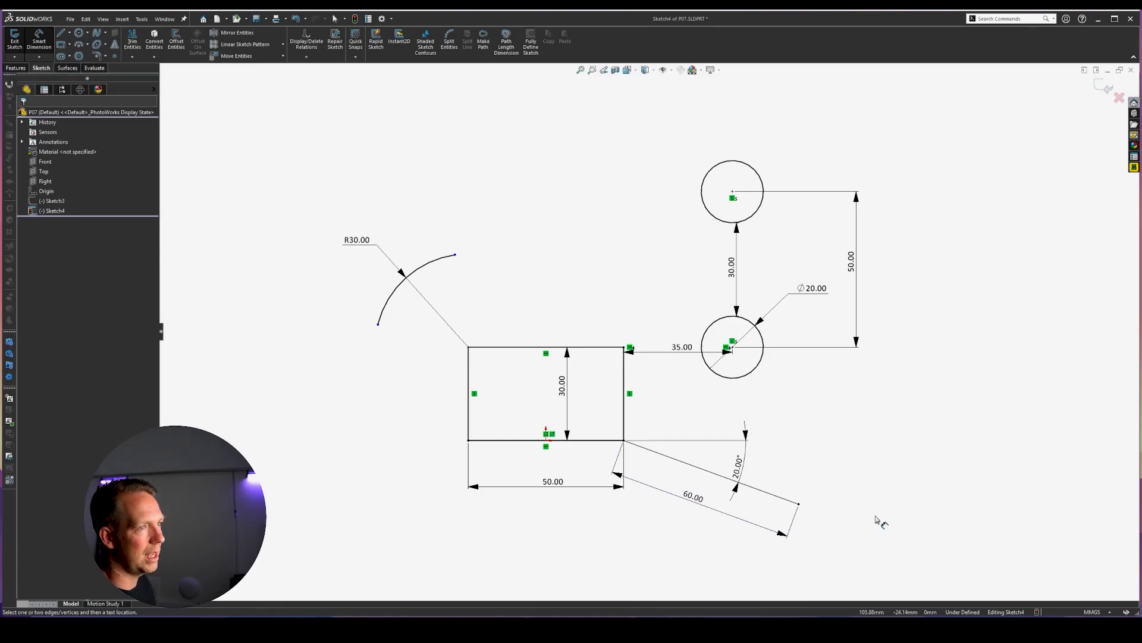
pyautogui.press('Escape')
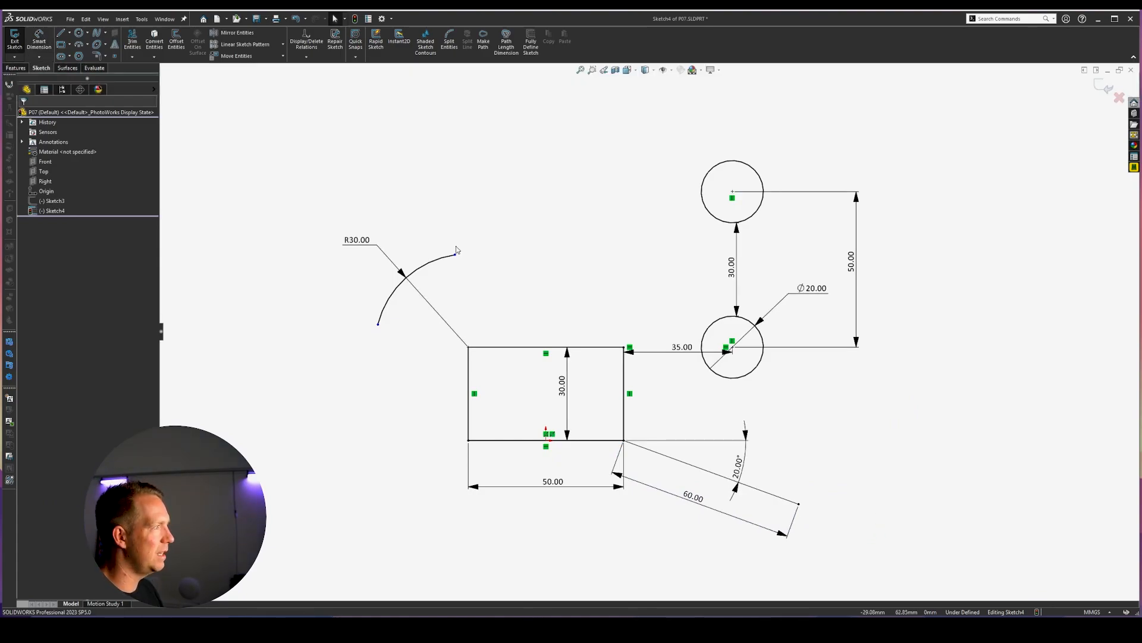
# Snap the arc's endpoints onto the rectangle's upper edge and the lower edge at its left corner, and exit the sketch.
pyautogui.moveTo(455, 255); pyautogui.dragTo(561, 347)
pyautogui.click(415, 389)
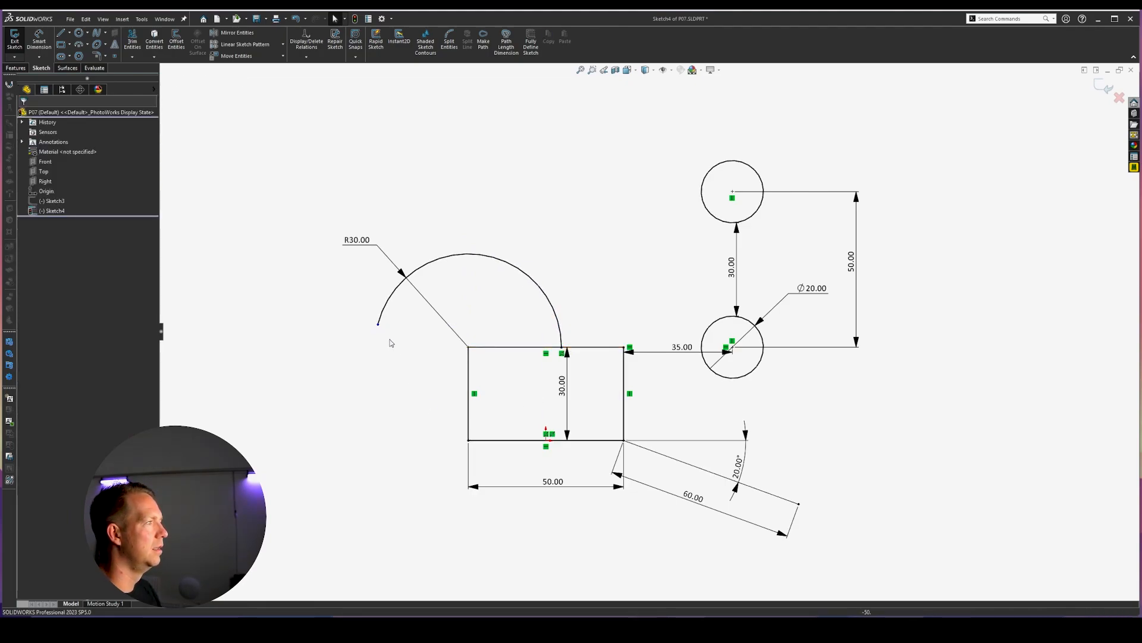
pyautogui.moveTo(378, 325)
pyautogui.mouseDown()
pyautogui.moveTo(391, 373)
pyautogui.moveTo(454, 450)
pyautogui.moveTo(468, 441)
pyautogui.moveTo(398, 366)
pyautogui.moveTo(479, 441)
pyautogui.mouseUp()
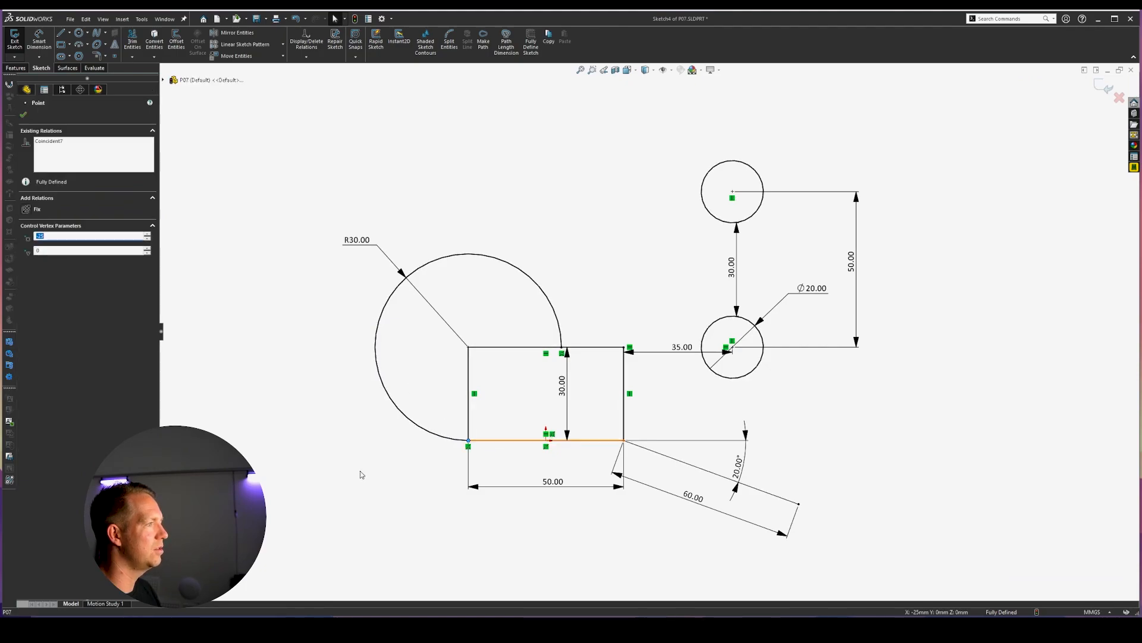
pyautogui.click(582, 450)
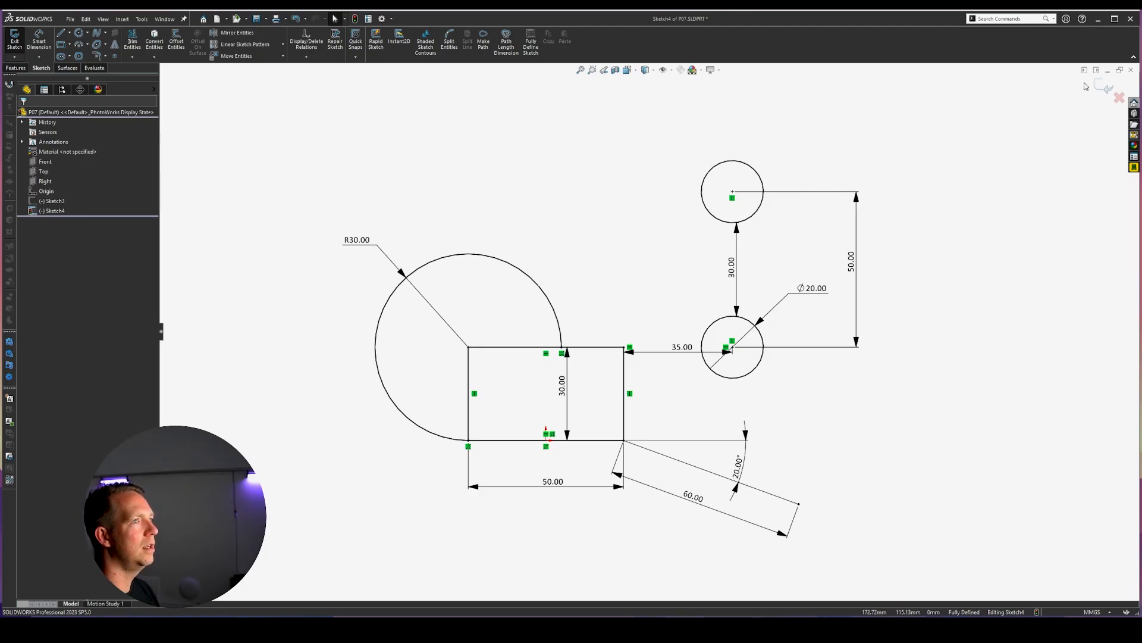
pyautogui.click(1104, 87)
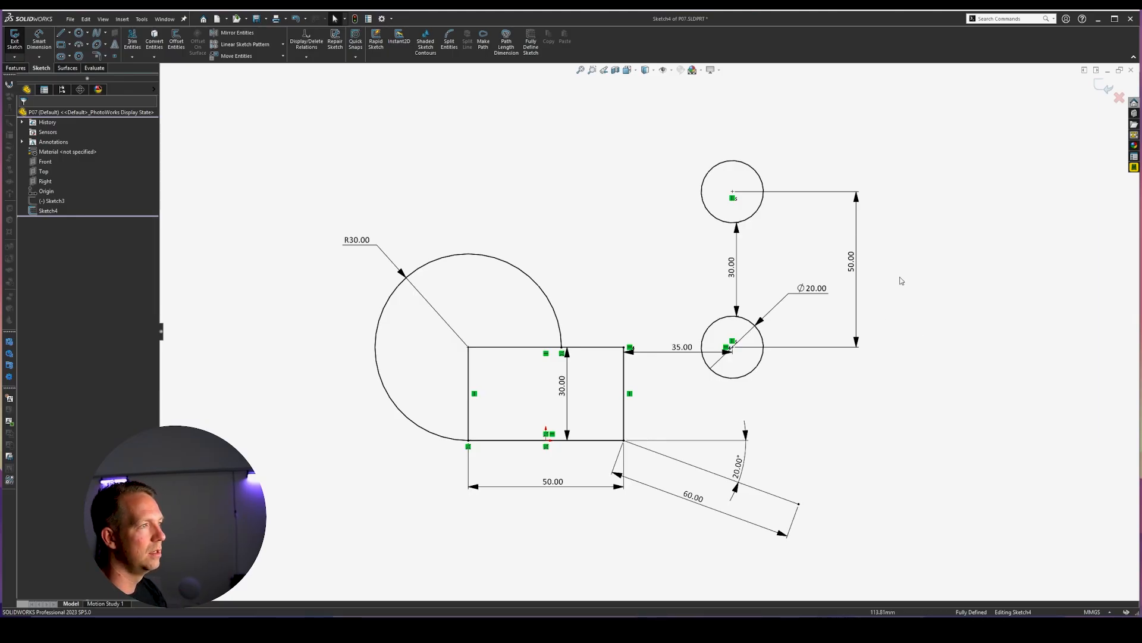
# Try resizing the upper circle with the 30 mm gap dimension deleted, and undo both changes.
pyautogui.click(732, 271)
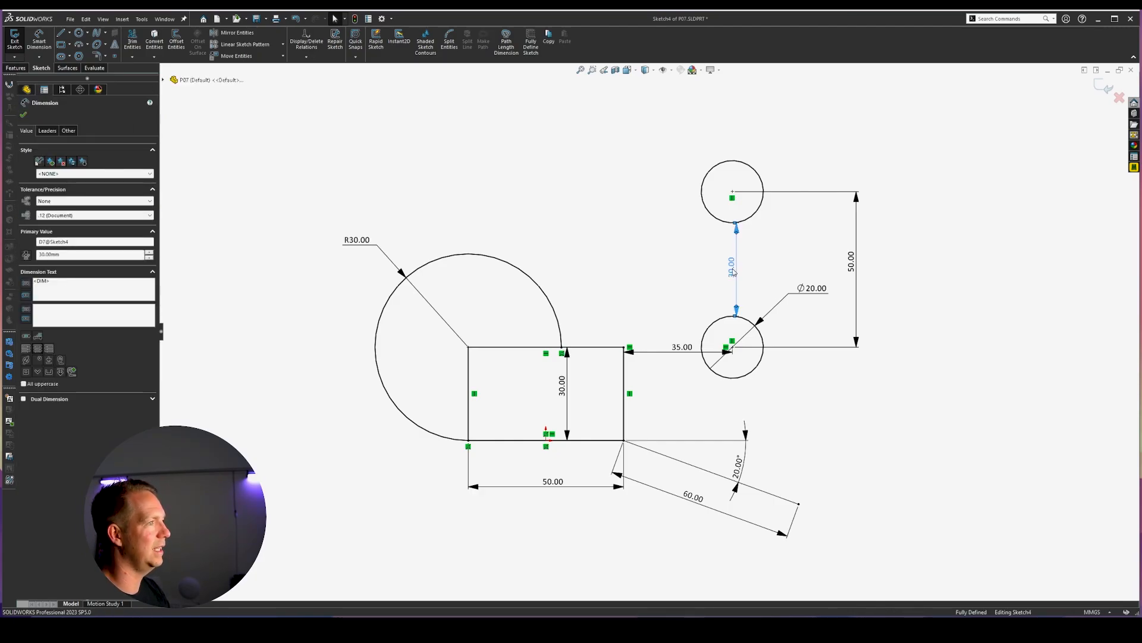
pyautogui.press('Delete')
pyautogui.click(735, 224)
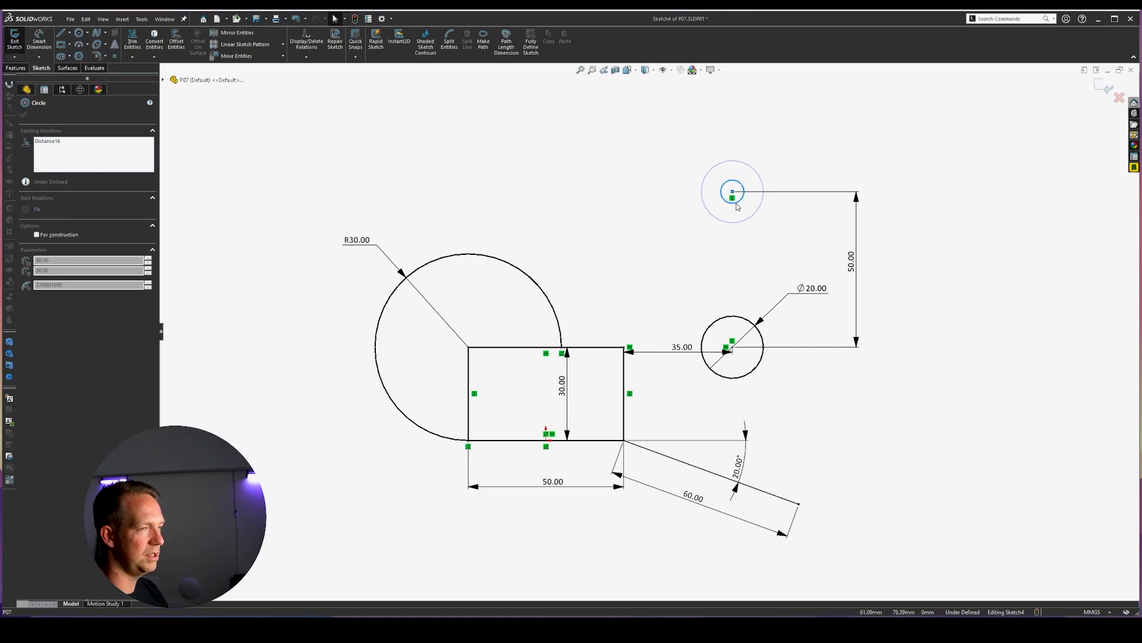
pyautogui.moveTo(737, 204); pyautogui.dragTo(744, 257)
pyautogui.hotkey('ctrl', 'z')
pyautogui.hotkey('ctrl', 'z')
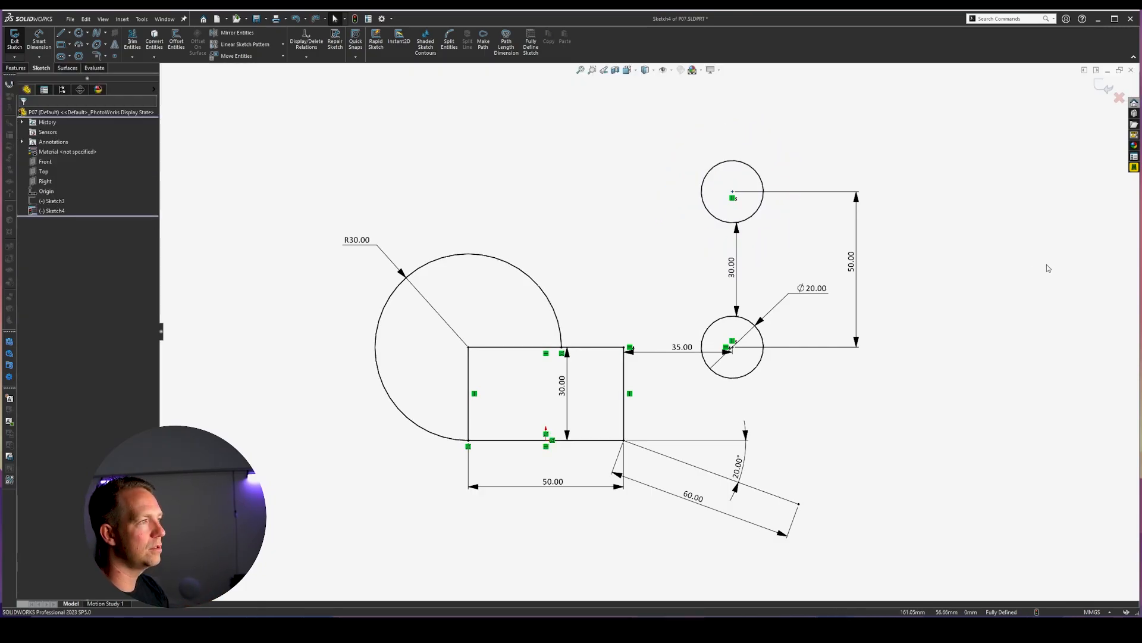
# Set the vertical distance between the two circles' centres to 40 mm.
pyautogui.doubleClick(851, 261)
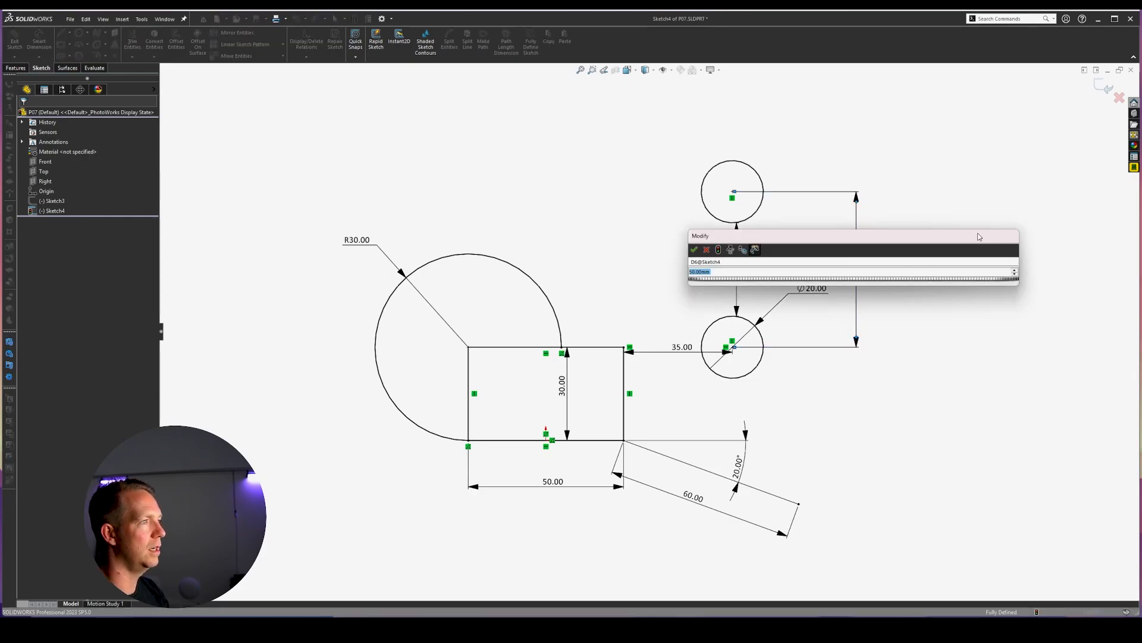
pyautogui.write('40')
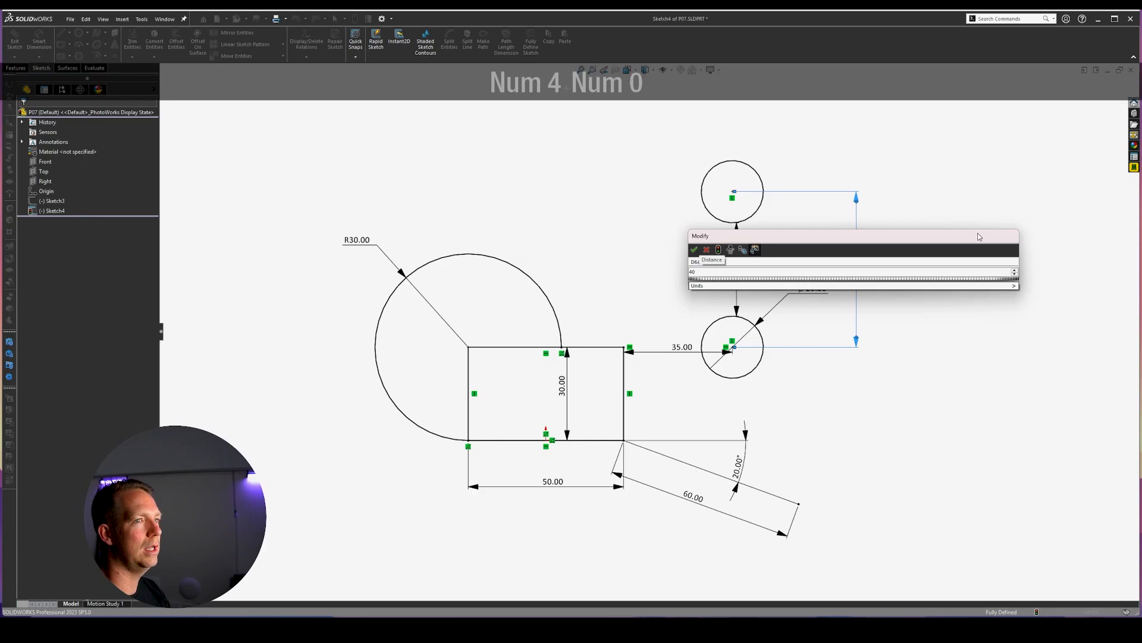
pyautogui.press('Return')
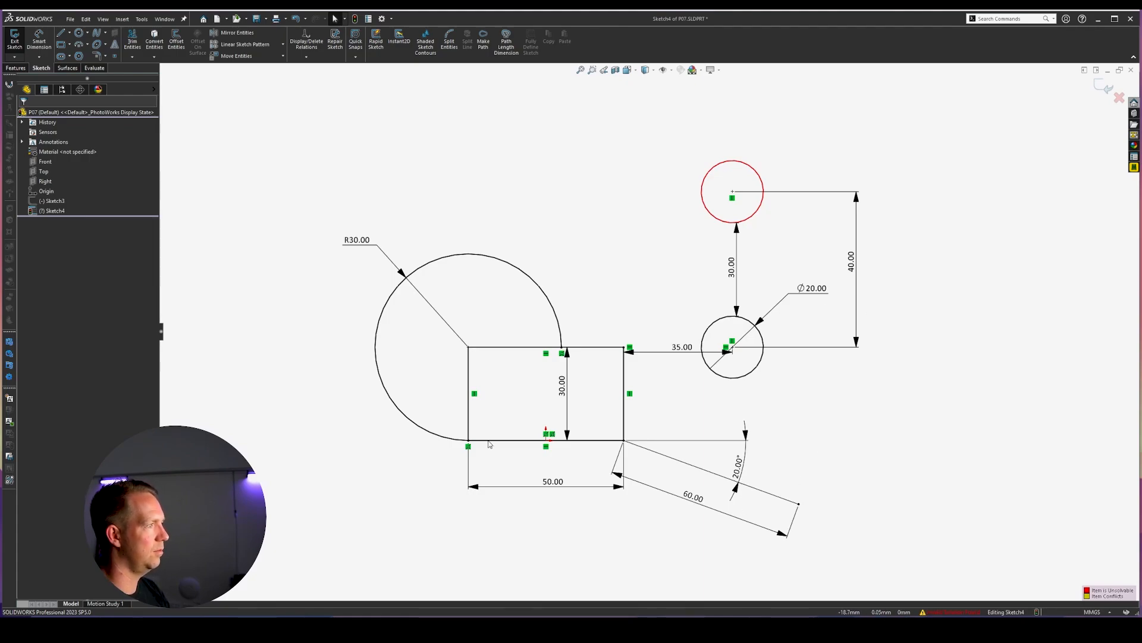
# Change the arc's radius to 40 mm and again to 50 mm, and move its dimension text closer to the arc.
pyautogui.click(363, 239)
pyautogui.doubleClick(363, 238)
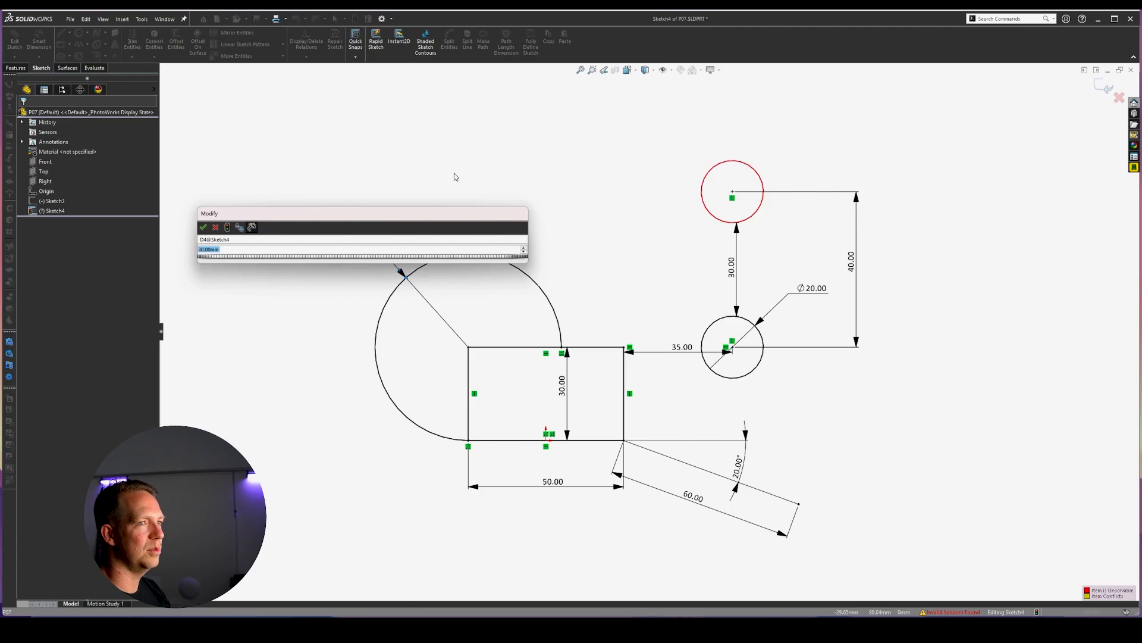
pyautogui.write('40')
pyautogui.press('Return')
pyautogui.doubleClick(362, 240)
pyautogui.write('50')
pyautogui.press('Return')
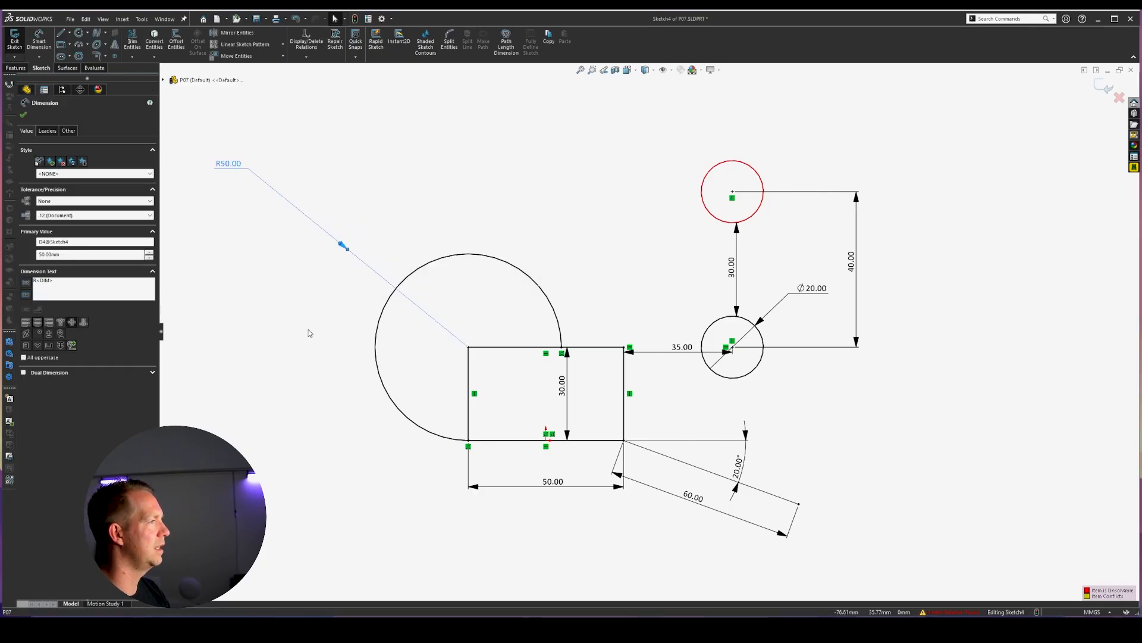
pyautogui.click(309, 334)
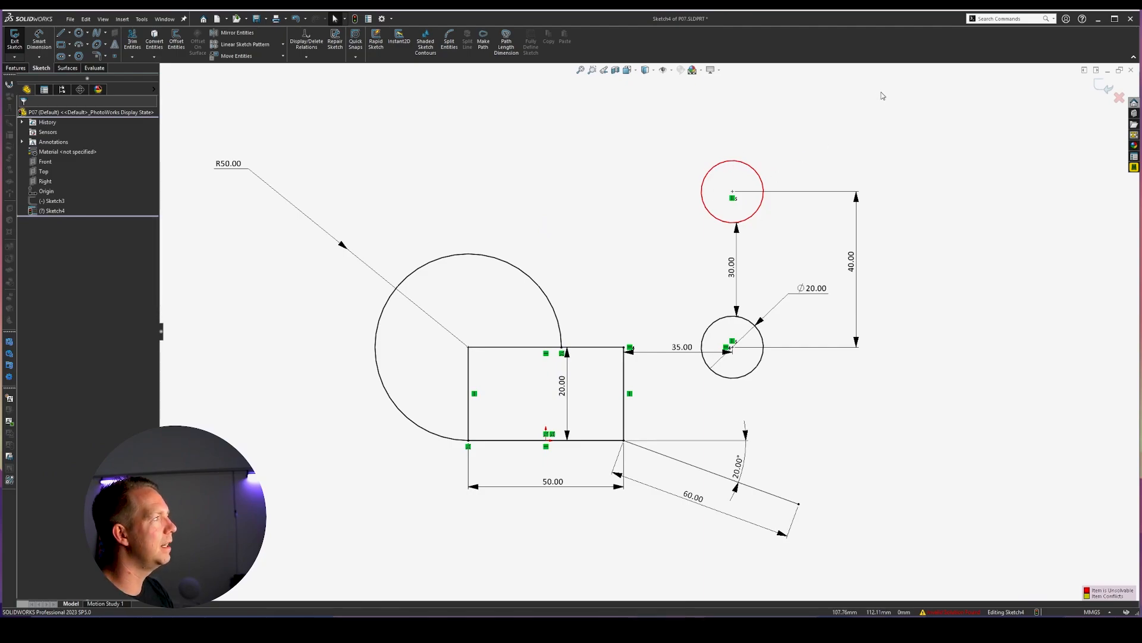
pyautogui.moveTo(235, 166); pyautogui.dragTo(302, 236)
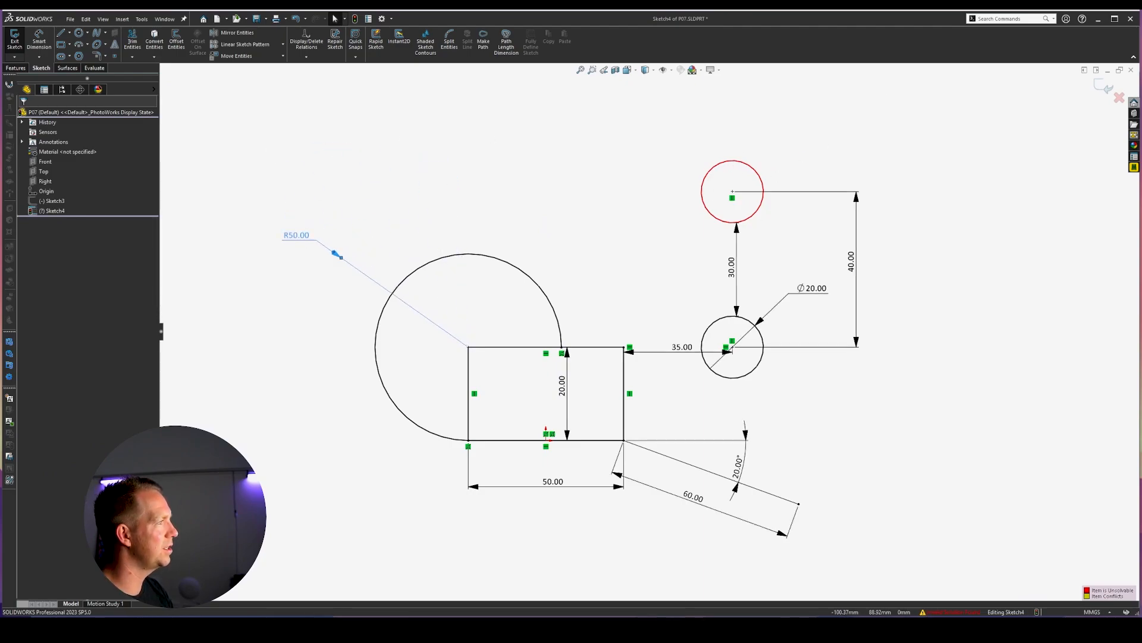
# Delete the arc's 50 mm radius dimension, the rectangle's 20 mm height dimension and the 30 mm gap dimension between the circles.
pyautogui.click(601, 523)
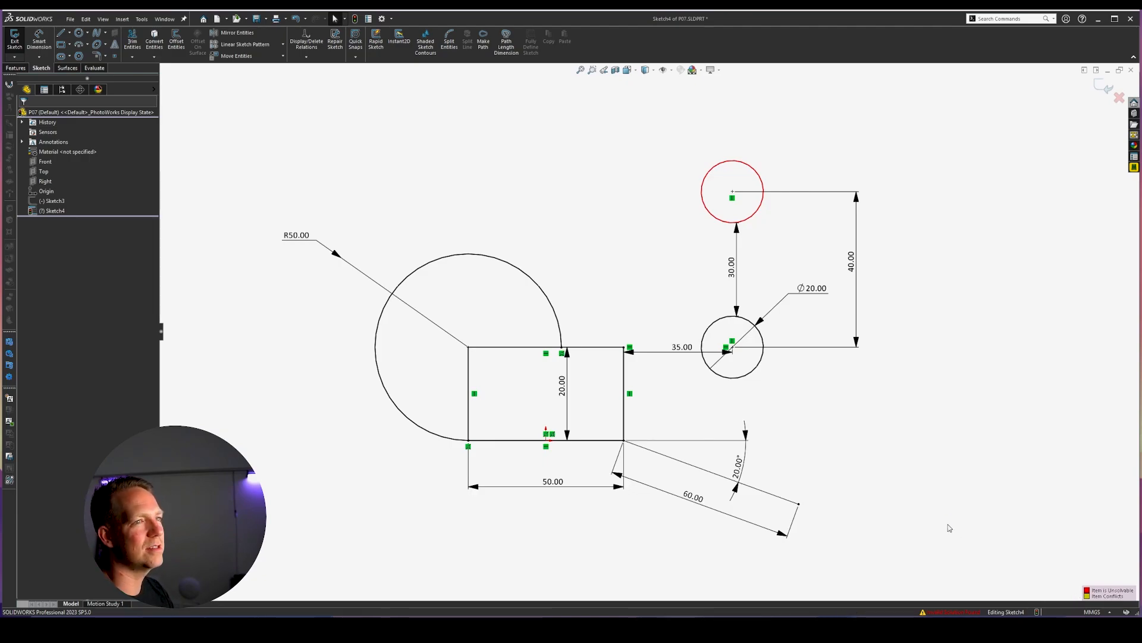
pyautogui.click(302, 237)
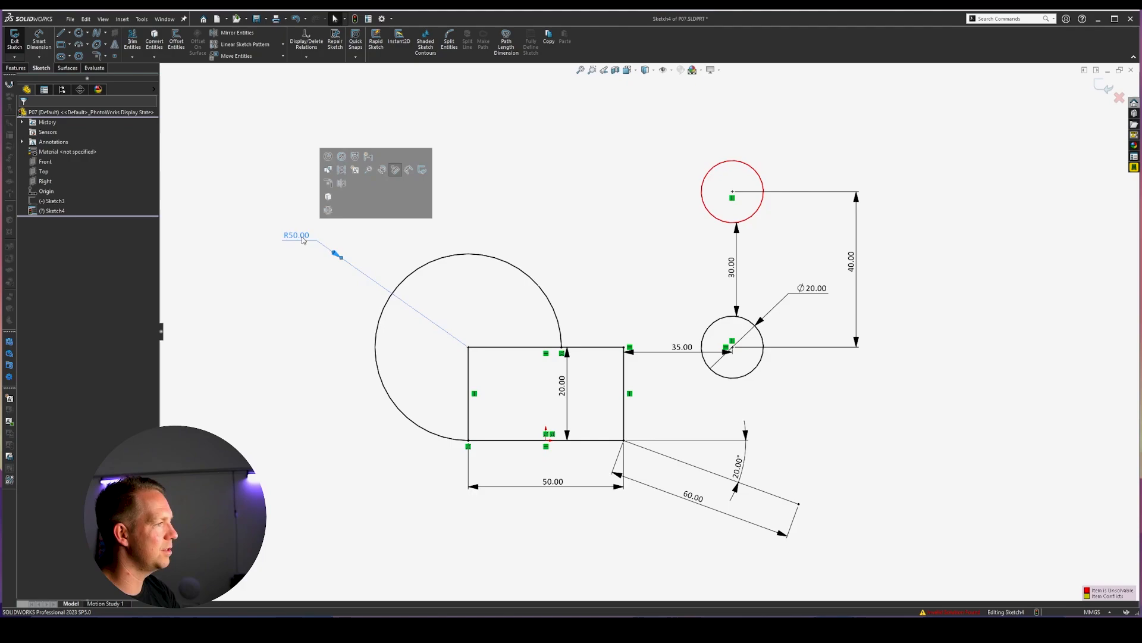
pyautogui.press('Delete')
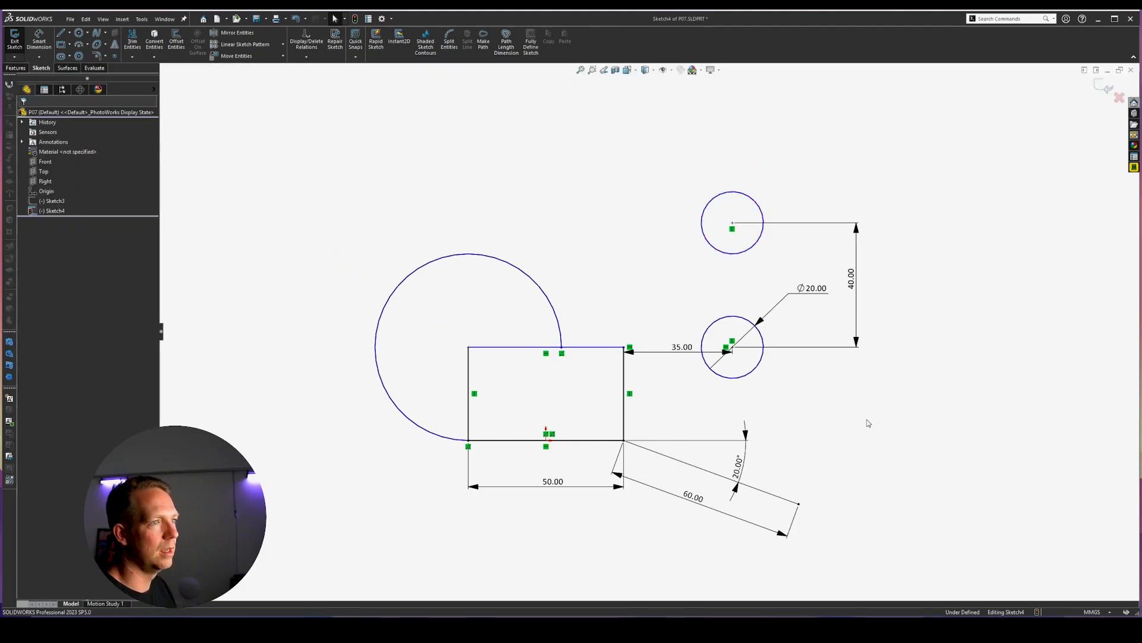
# Sketch a separate horizontal line about 15 mm long in the empty area above the existing geometry.
pyautogui.scroll(-3, 492, 140)
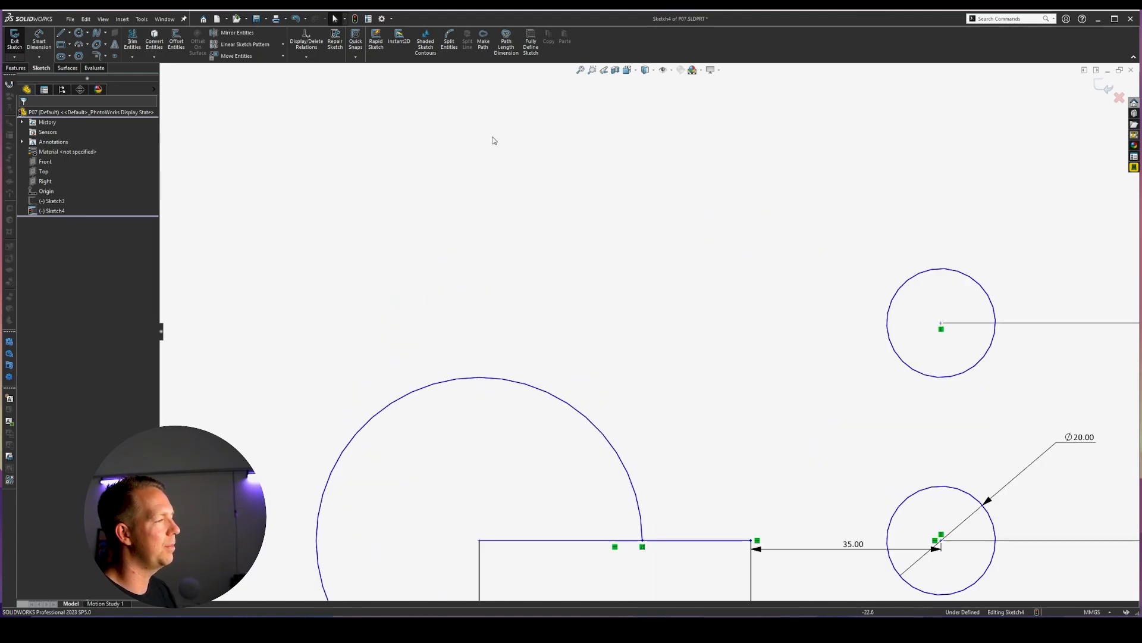
pyautogui.scroll(-1, 687, 148)
pyautogui.scroll(-2, 687, 148)
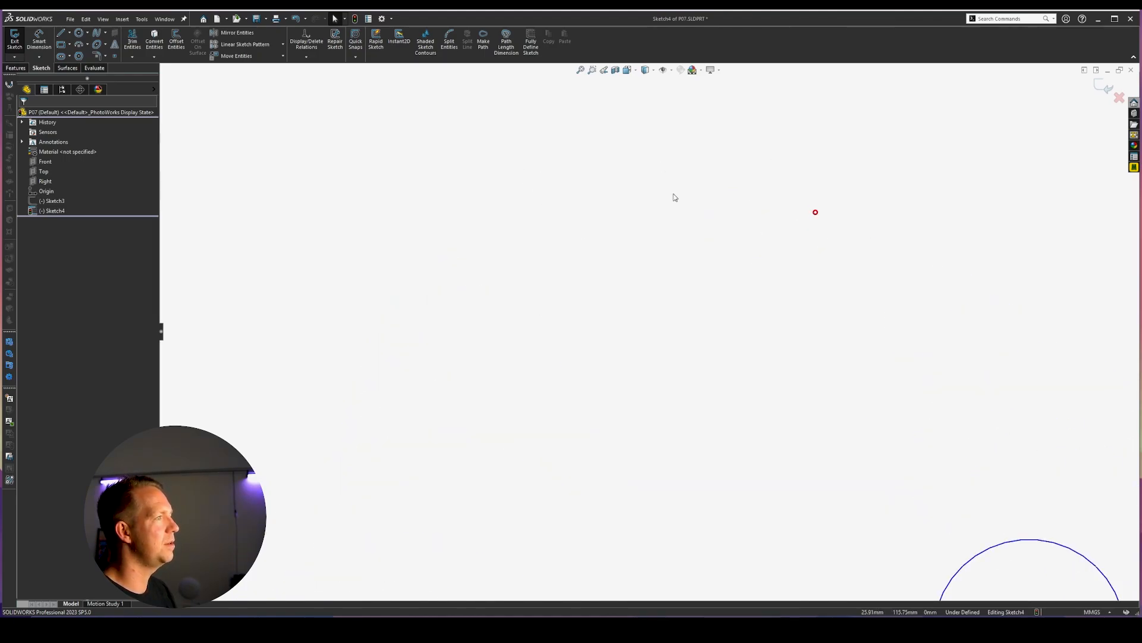
pyautogui.press('l')
pyautogui.moveTo(548, 167); pyautogui.dragTo(693, 167)
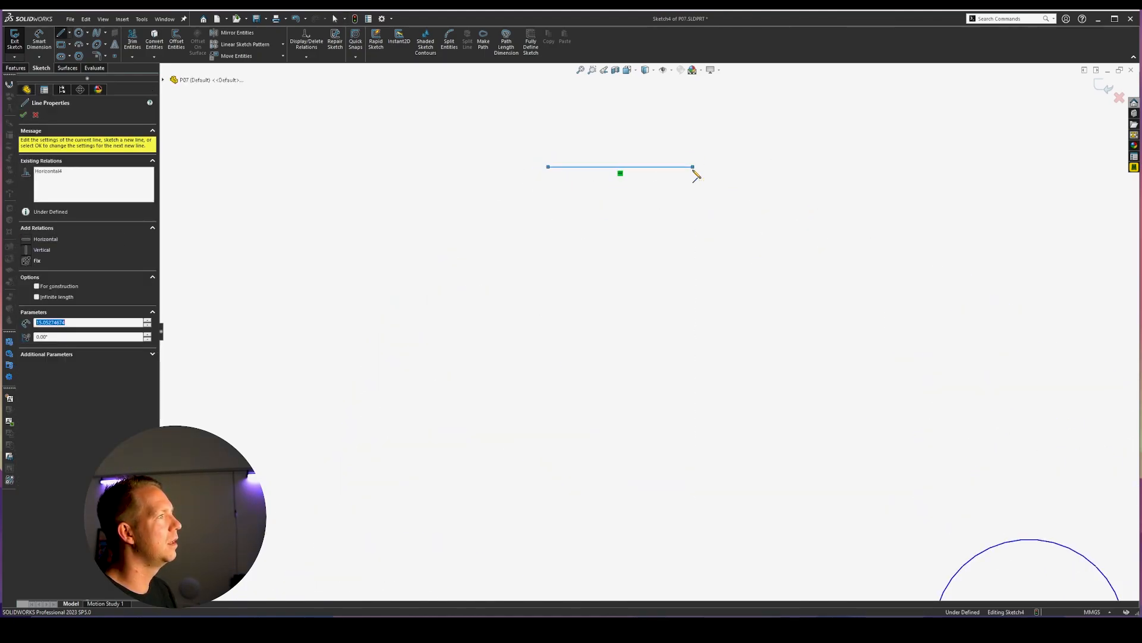
pyautogui.press('Escape')
pyautogui.press('Escape')
# Add a Fix relation to the left endpoint of the new horizontal line.
pyautogui.click(548, 167)
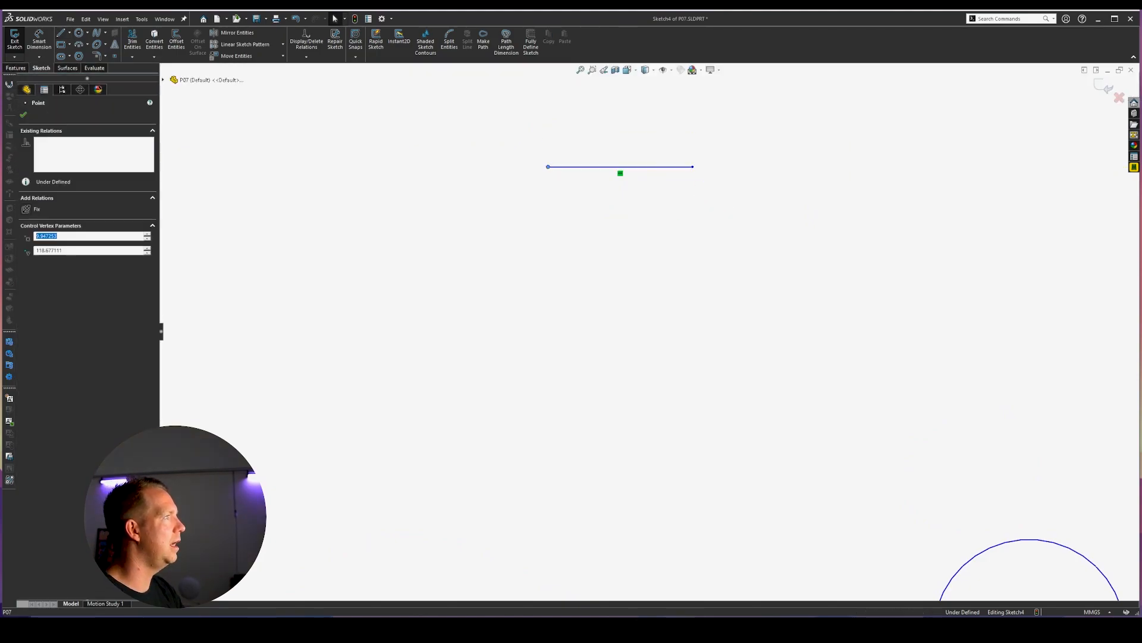
pyautogui.scroll(-2, 640, 133)
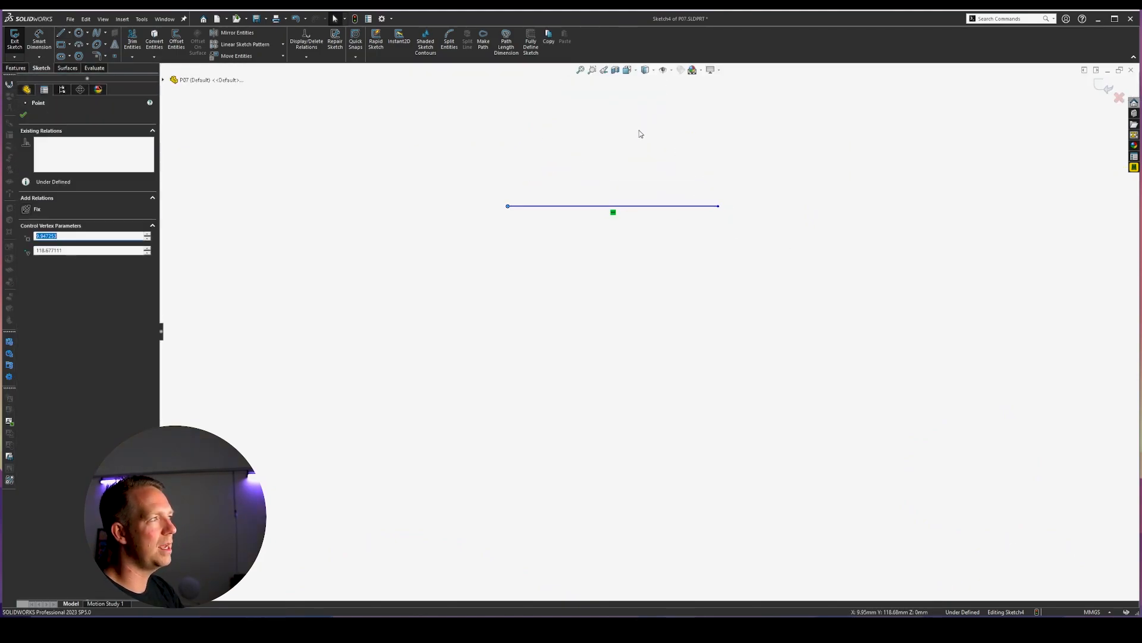
pyautogui.press('f')
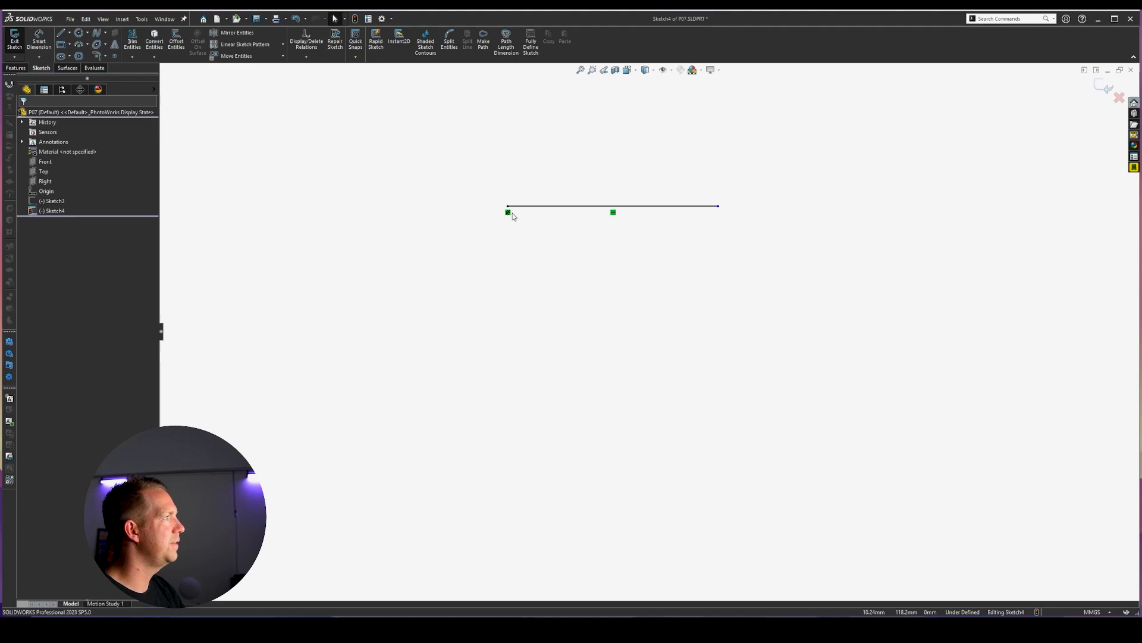
pyautogui.click(509, 214)
pyautogui.click(613, 294)
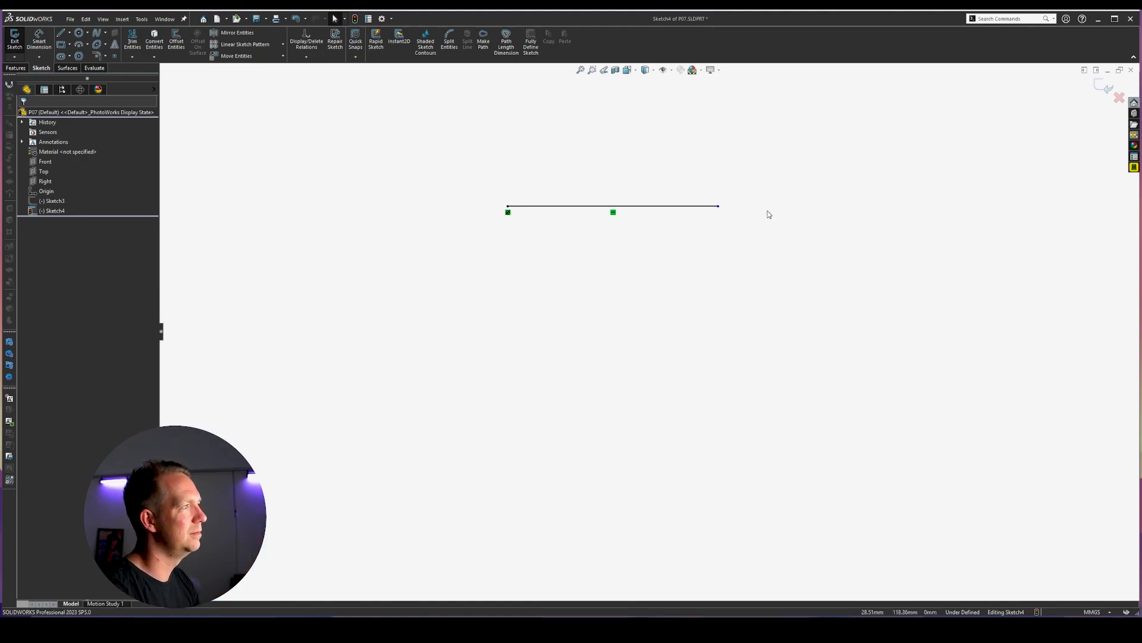
# Stretch the horizontal line by its free right endpoint and dimension its length at 20 mm.
pyautogui.moveTo(718, 207); pyautogui.dragTo(821, 220)
pyautogui.moveTo(740, 283); pyautogui.dragTo(726, 247, button='right')
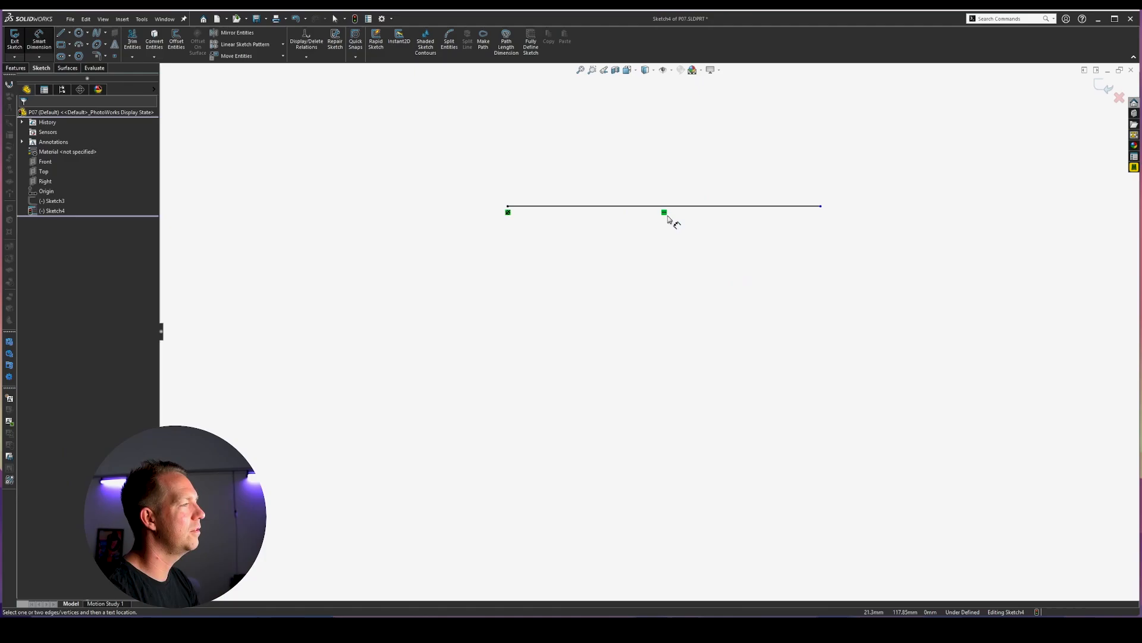
pyautogui.click(675, 207)
pyautogui.click(851, 168)
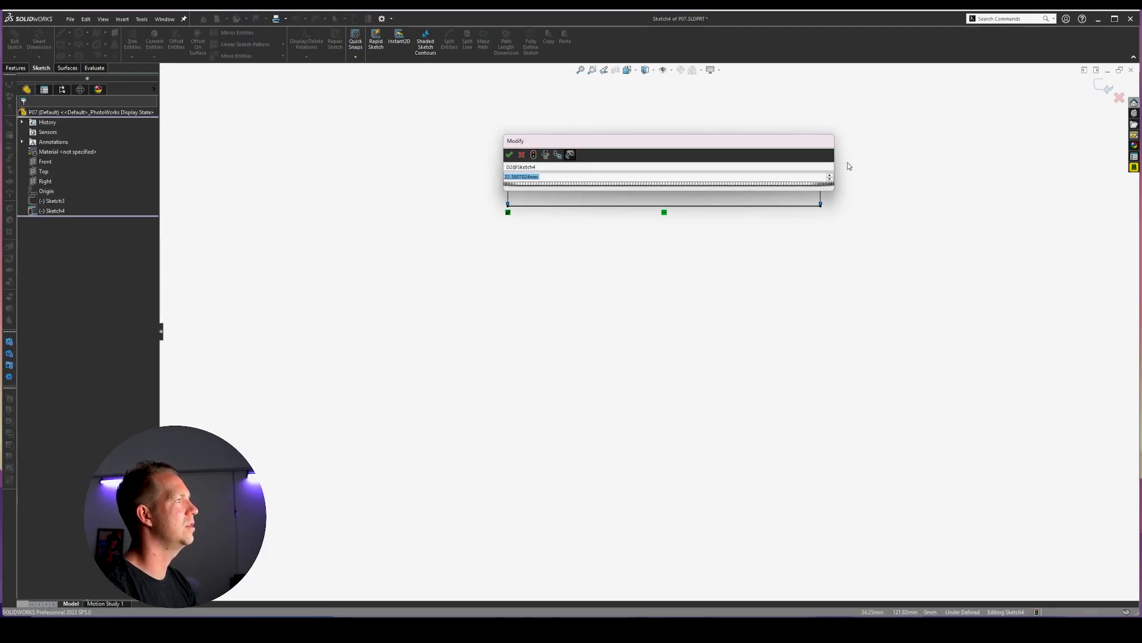
pyautogui.write('20')
pyautogui.press('Return')
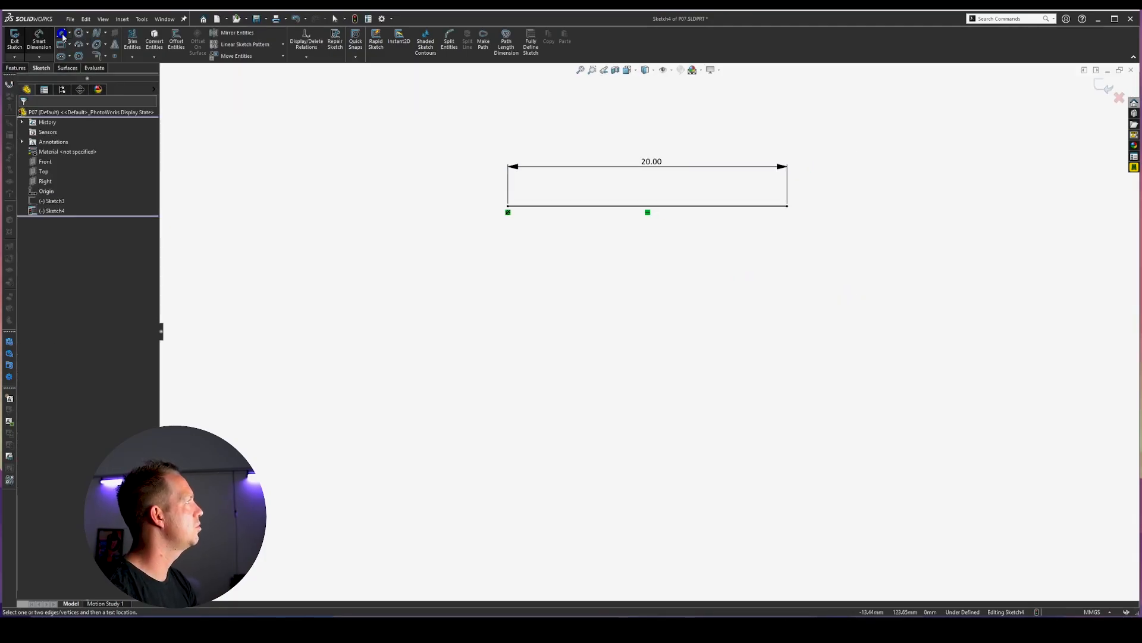
# Sketch a second horizontal line about 25 mm long below the 20 mm line, starting beneath its left endpoint.
pyautogui.click(63, 34)
pyautogui.click(507, 288)
pyautogui.click(858, 287)
pyautogui.press('Escape')
pyautogui.press('Escape')
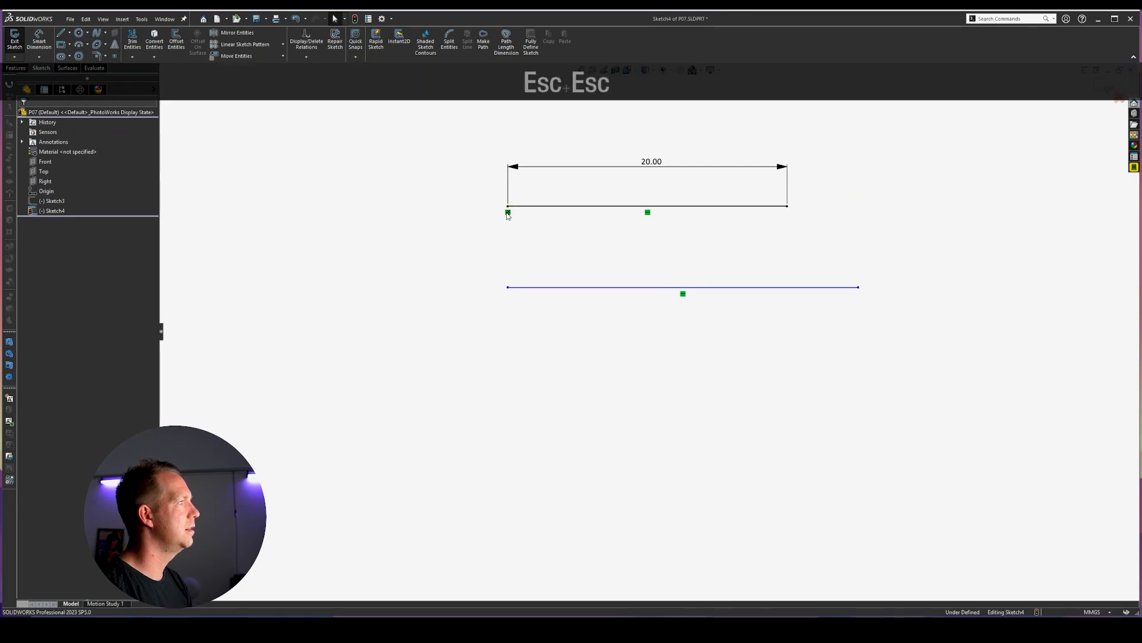
# Add a Vertical relation between the left endpoints of the two horizontal lines.
pyautogui.click(507, 207)
pyautogui.keyDown('ctrl'); pyautogui.click(507, 288); pyautogui.keyUp('ctrl')
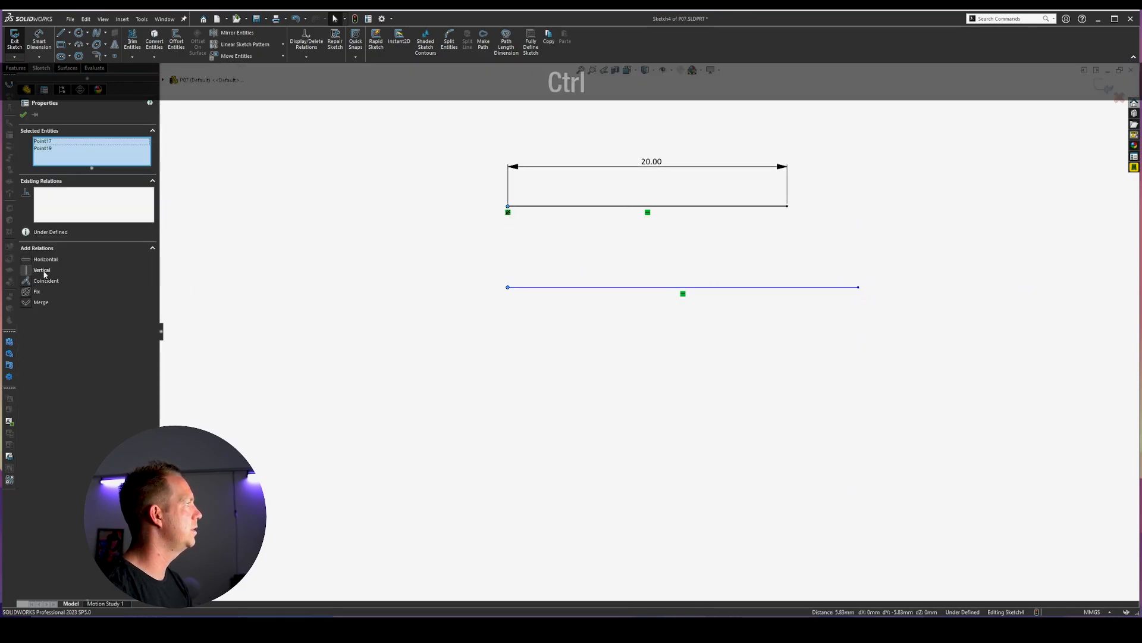
pyautogui.click(43, 273)
pyautogui.click(439, 394)
# Dimension the vertical distance between the two horizontal lines at 6 mm.
pyautogui.moveTo(439, 394); pyautogui.dragTo(443, 351, button='right')
pyautogui.click(548, 206)
pyautogui.click(549, 287)
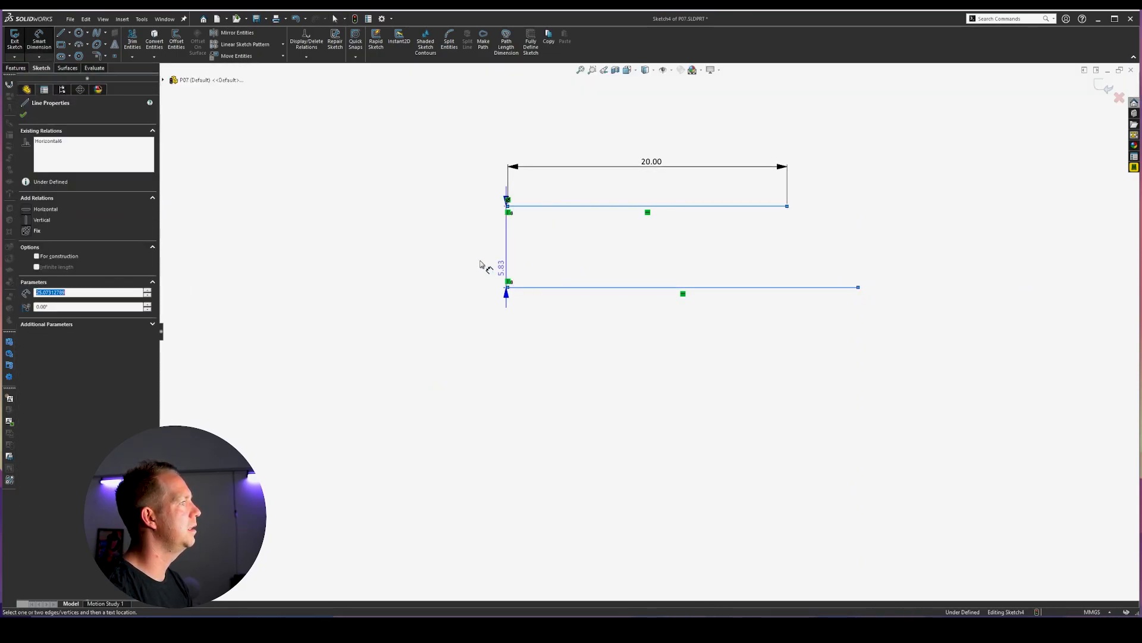
pyautogui.click(478, 263)
pyautogui.write('6')
pyautogui.press('Return')
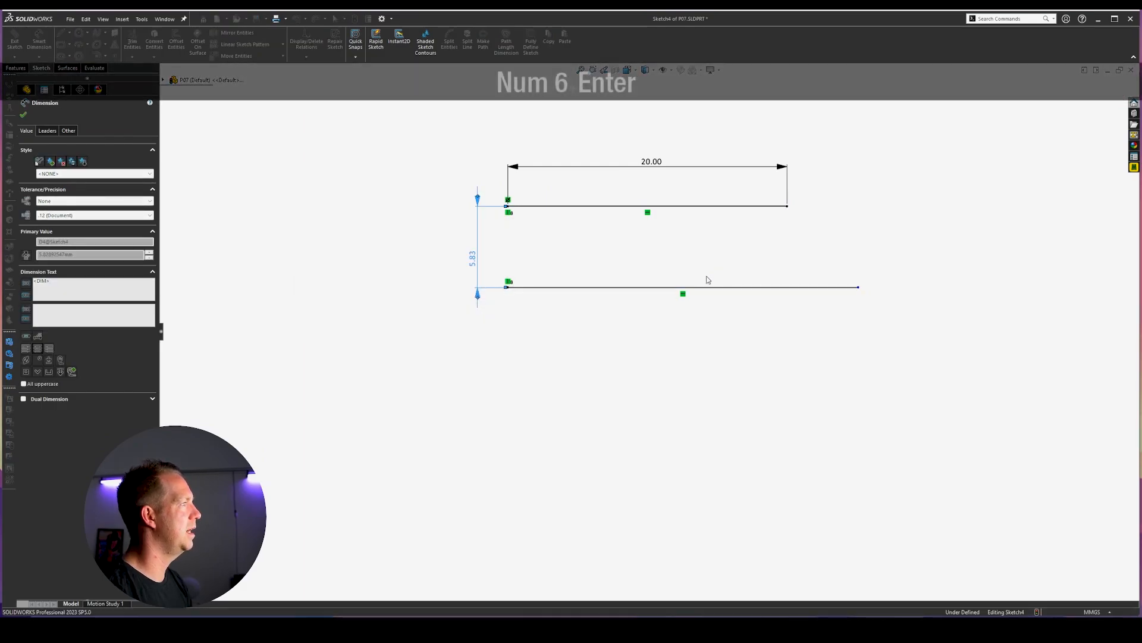
# Dimension the lower line's length at 25 mm and leave the dimension command.
pyautogui.click(714, 289)
pyautogui.click(727, 348)
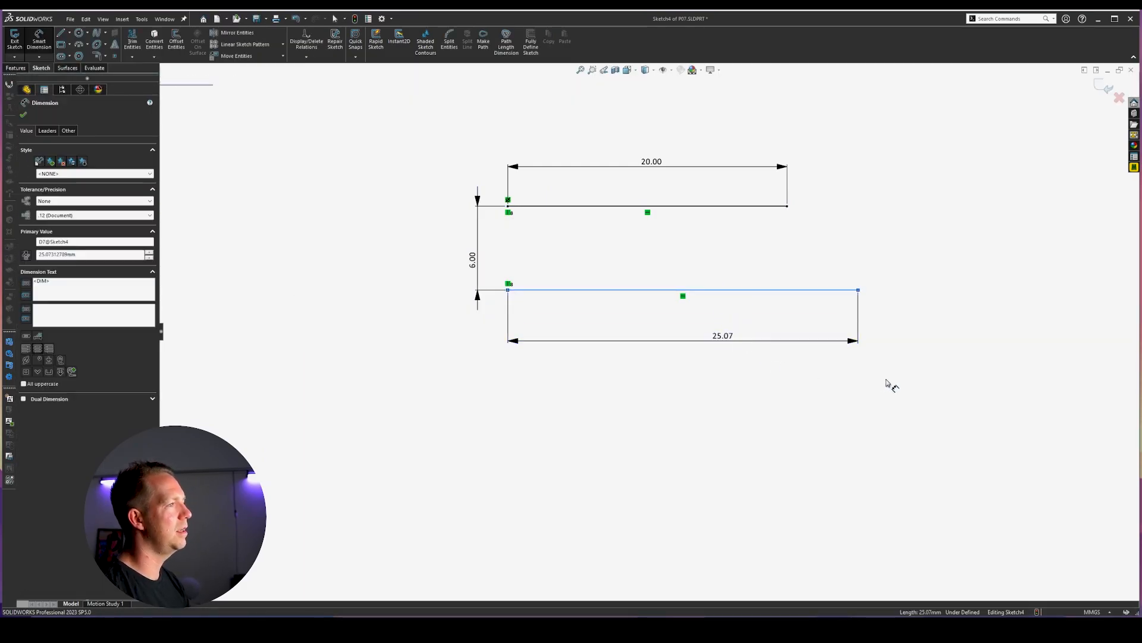
pyautogui.write('25.07312789mm')
pyautogui.press('Return')
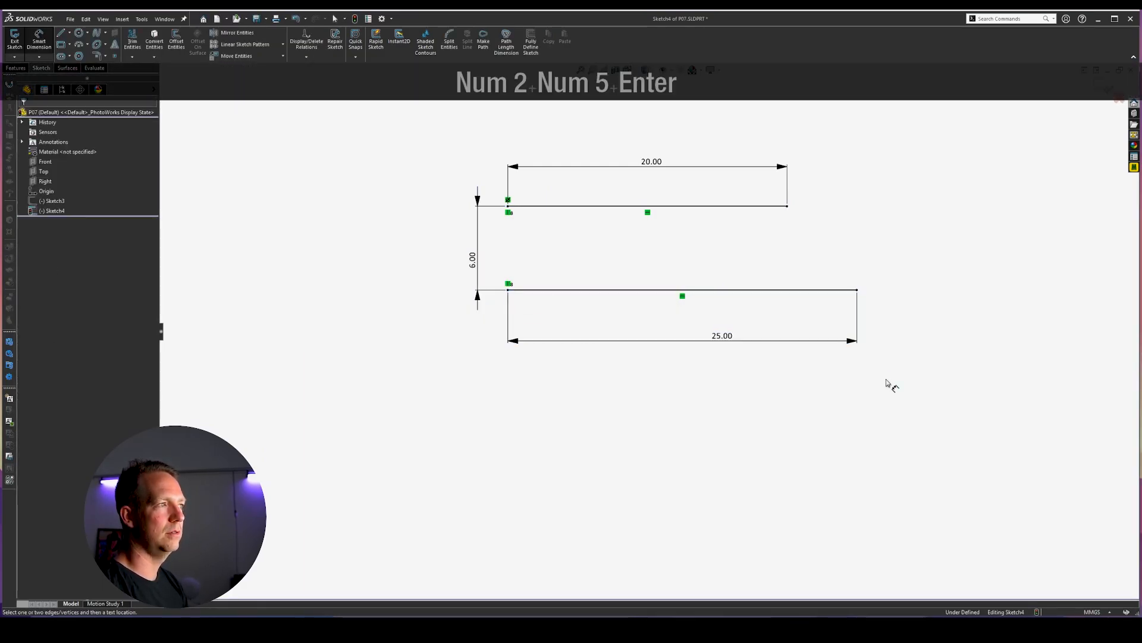
pyautogui.press('Escape')
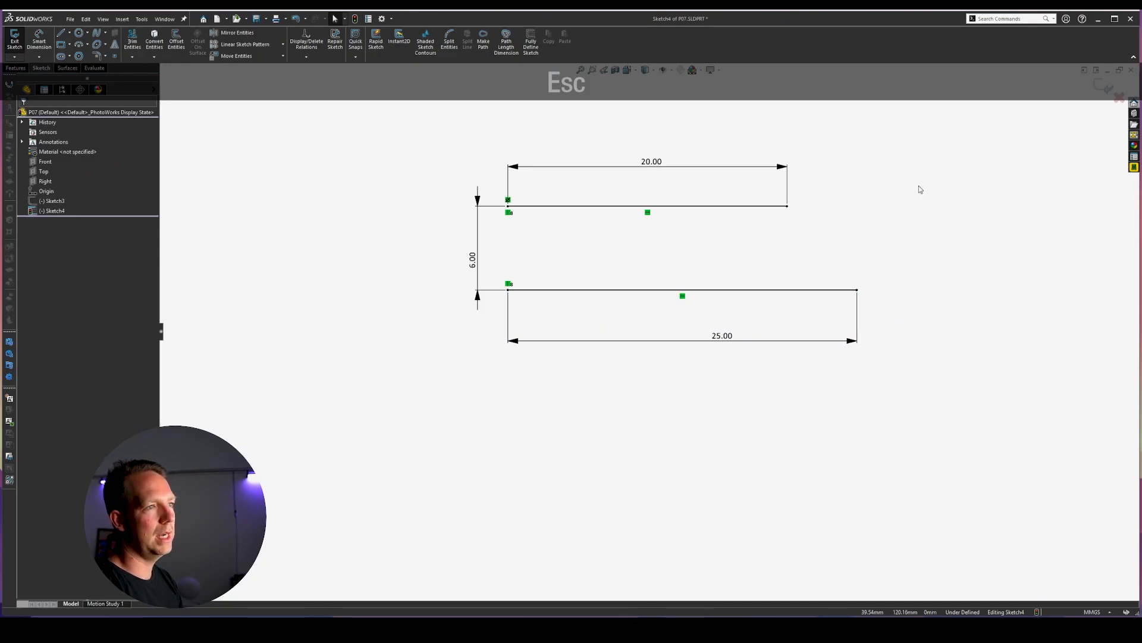
# Add an Equal relation between the 20 mm and 25 mm lines.
pyautogui.click(743, 206)
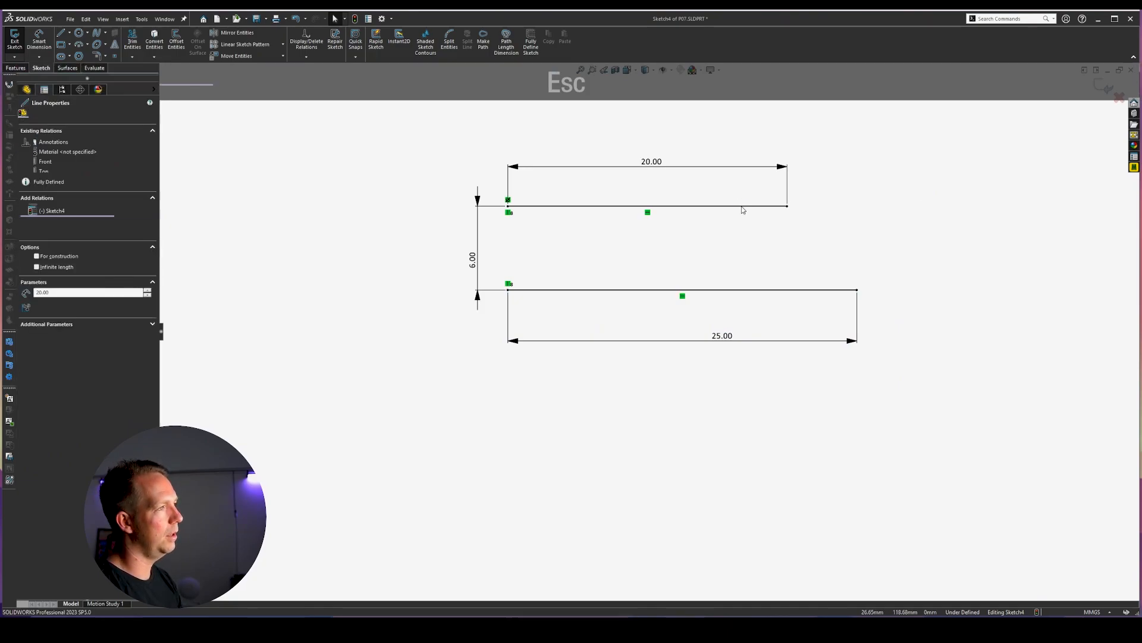
pyautogui.keyDown('ctrl'); pyautogui.click(757, 293); pyautogui.keyUp('ctrl')
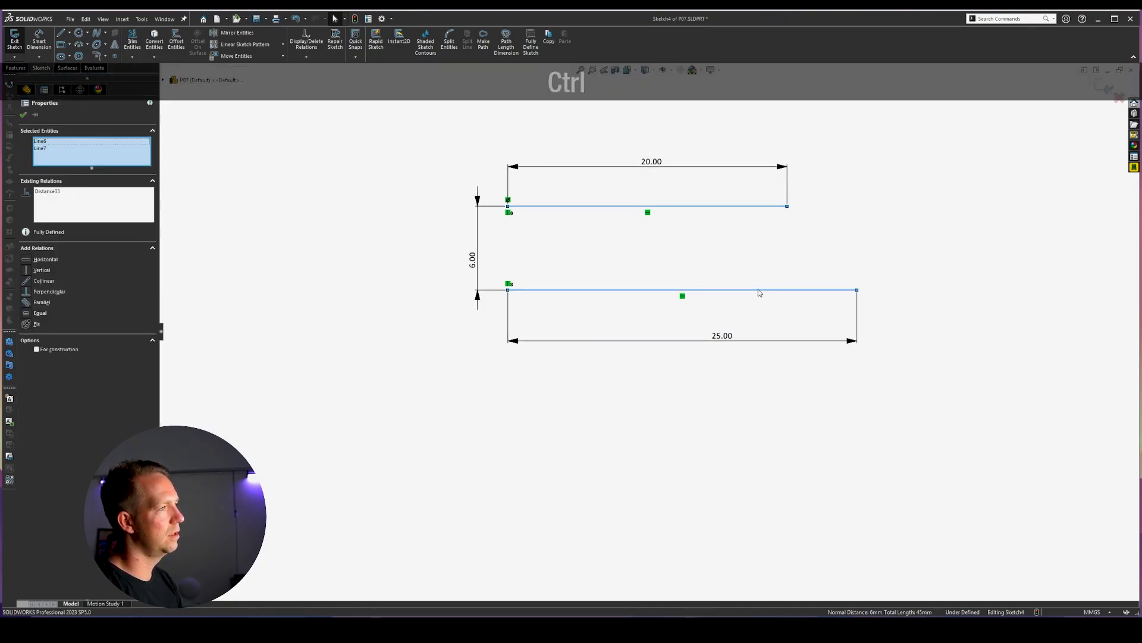
pyautogui.click(39, 313)
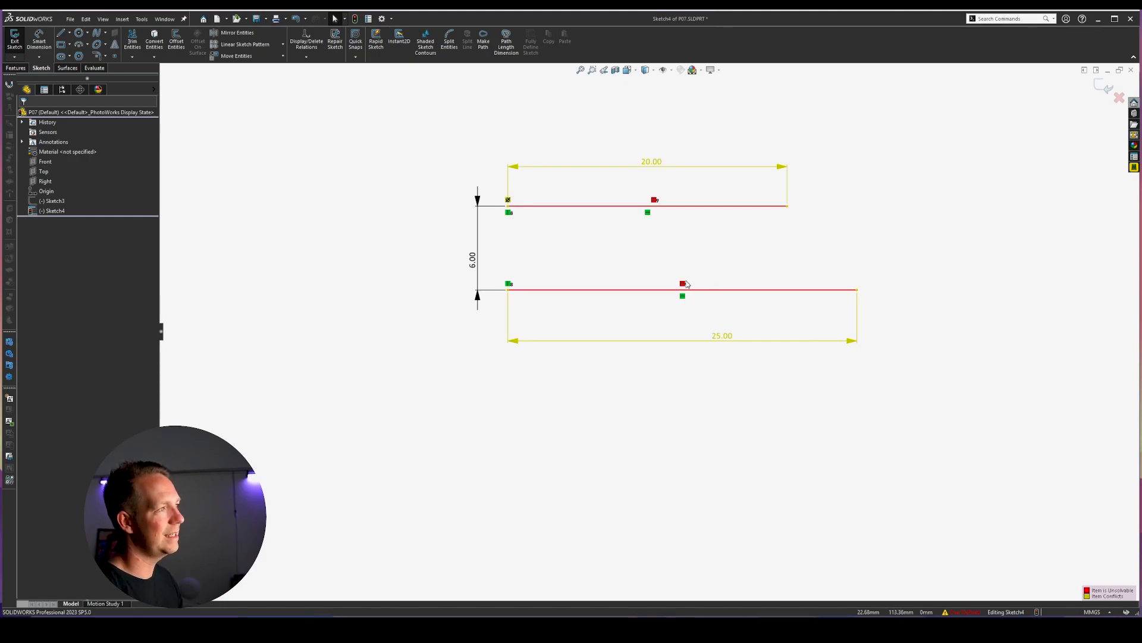
# Inspect the lower line's relations and delete the Equal relation between the two lines.
pyautogui.click(682, 284)
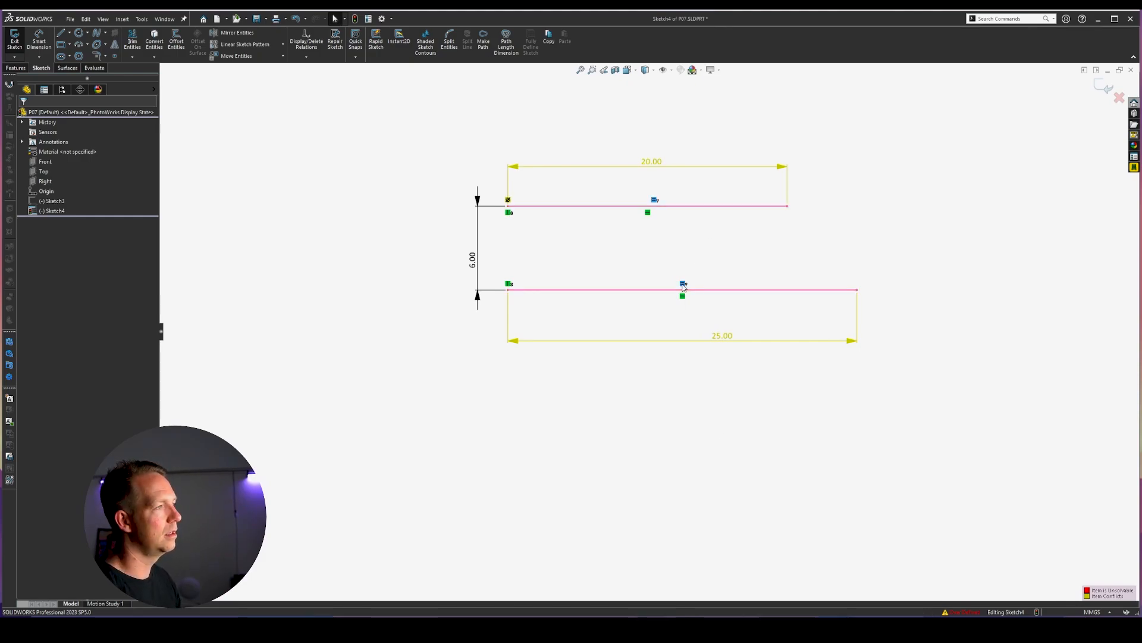
pyautogui.click(790, 265)
pyautogui.click(793, 290)
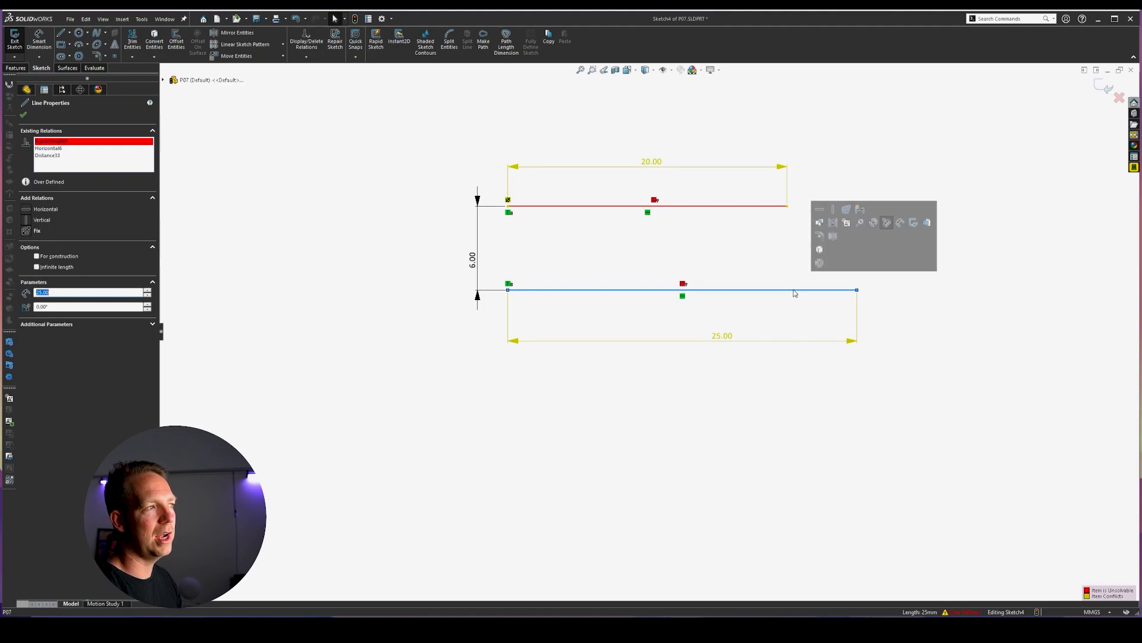
pyautogui.click(758, 265)
pyautogui.click(684, 285)
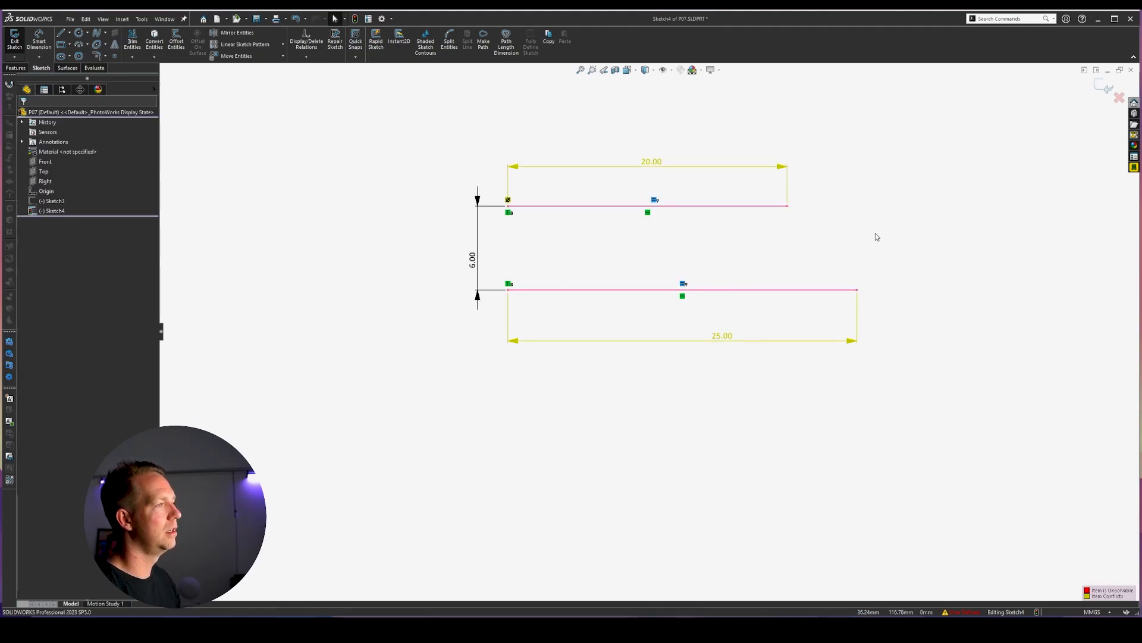
pyautogui.press('Delete')
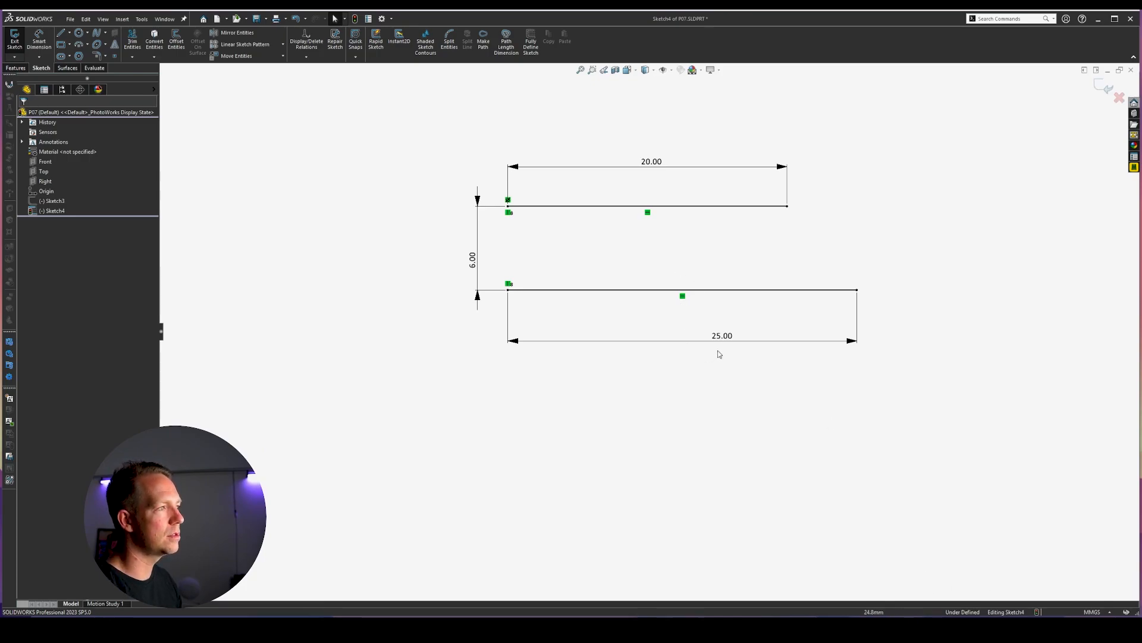
# Move the 25 mm dimension slightly farther below the lower line.
pyautogui.moveTo(721, 337); pyautogui.dragTo(720, 349)
pyautogui.click(819, 467)
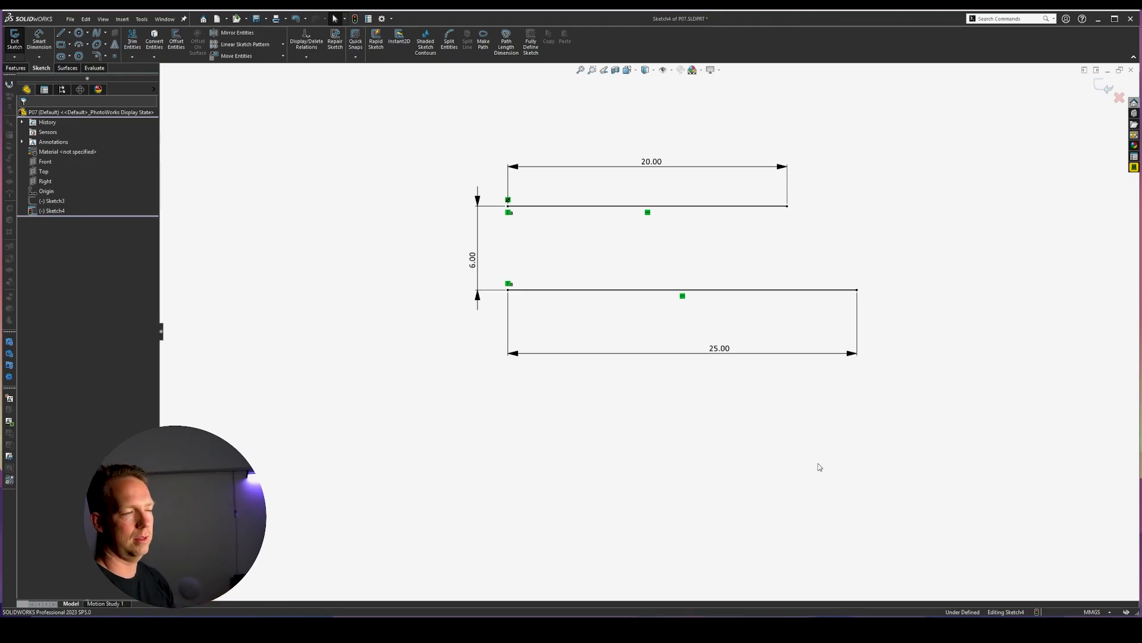
# Return to the full sketch and examine the upper and lower circles by selecting their facing edges.
pyautogui.press('f')
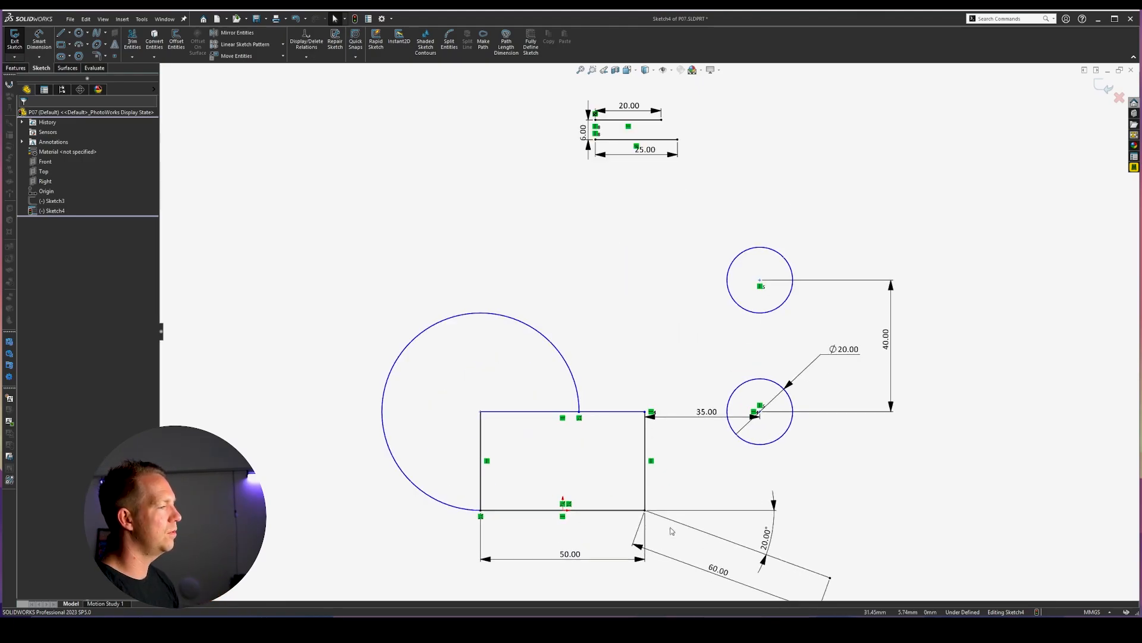
pyautogui.click(819, 291)
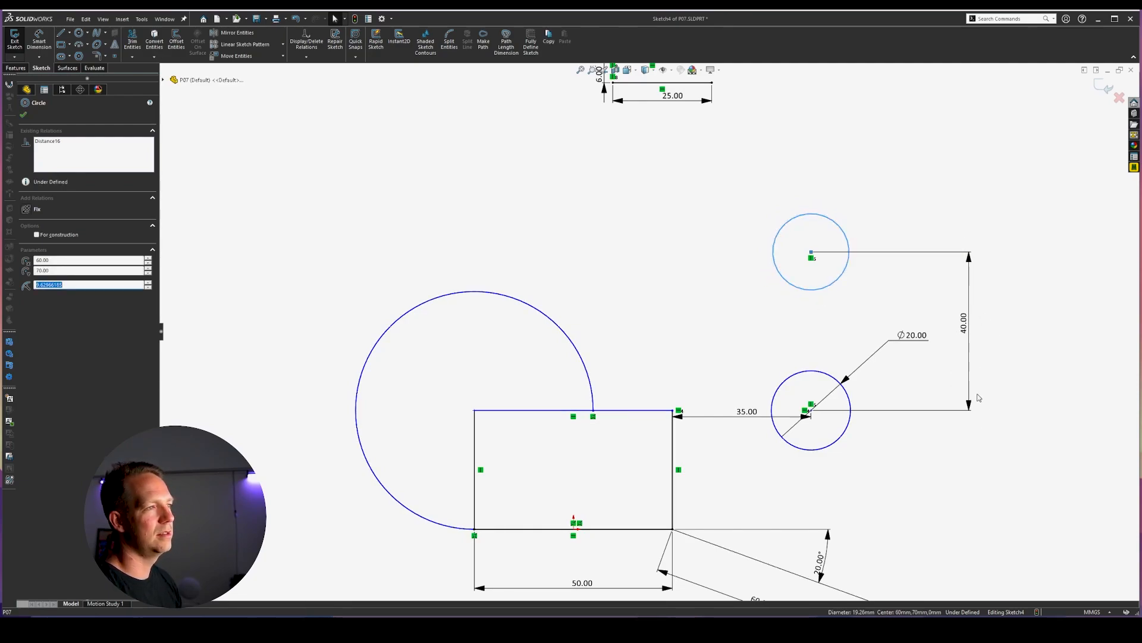
pyautogui.click(813, 371)
pyautogui.click(806, 291)
pyautogui.click(788, 345)
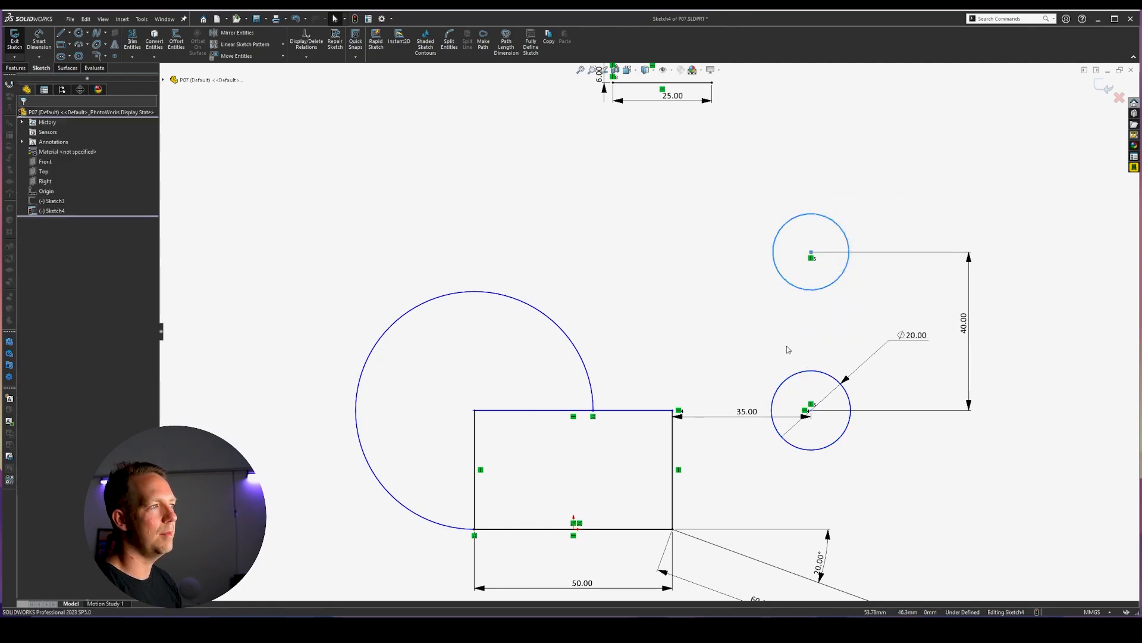